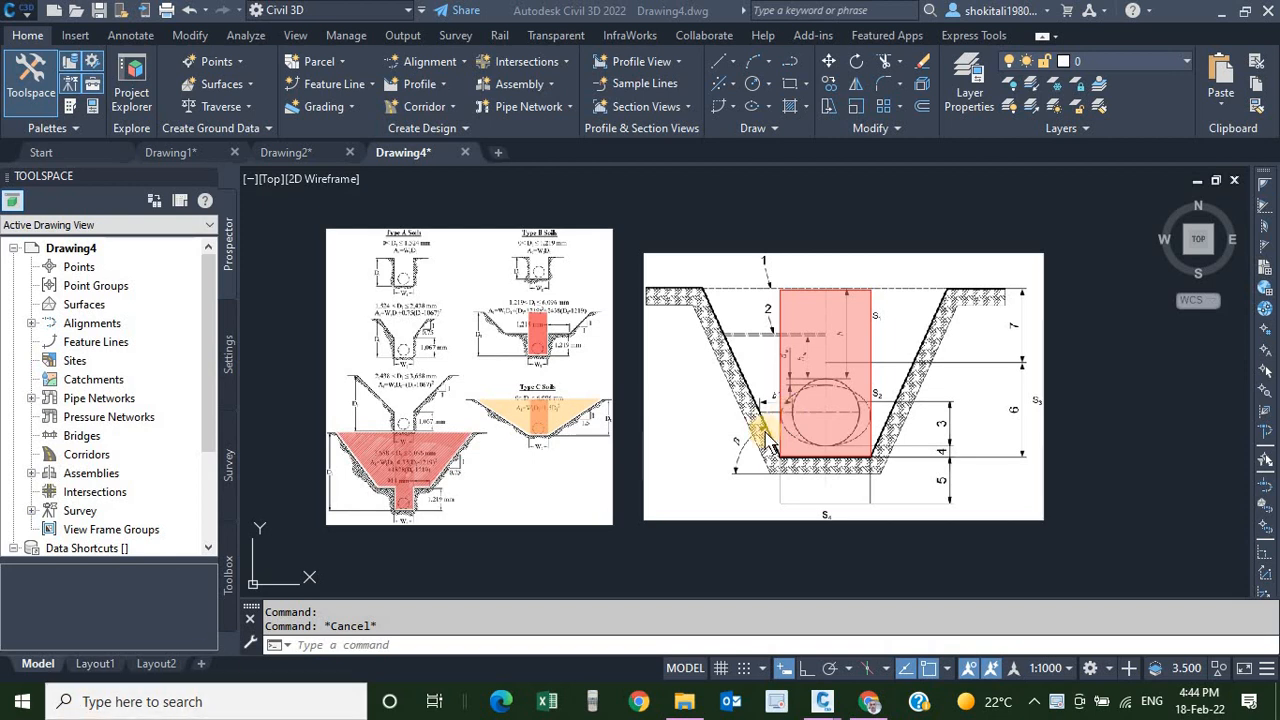
# - Examine the sloped pipe trench cross-section, focusing on the trench bottom, its two lower corners and the pipe zone
pyautogui.click(629, 558)
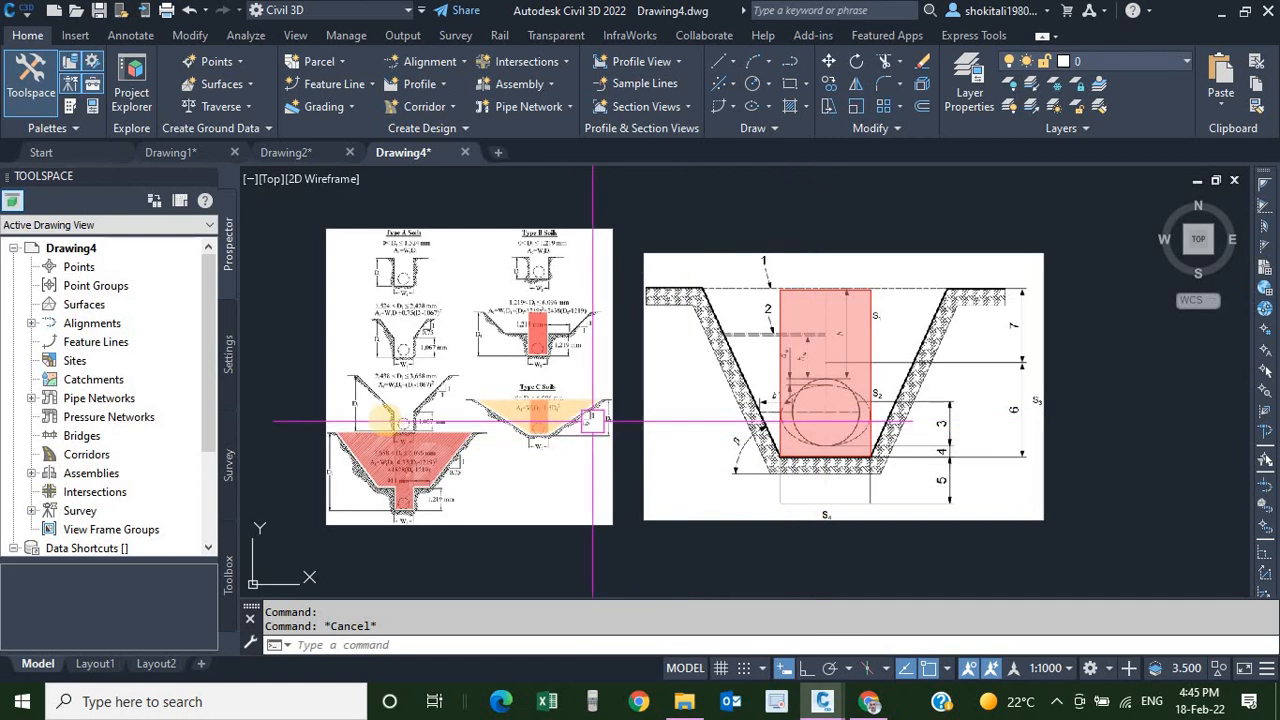
pyautogui.scroll(2, 430, 436)
pyautogui.scroll(-2, 460, 445)
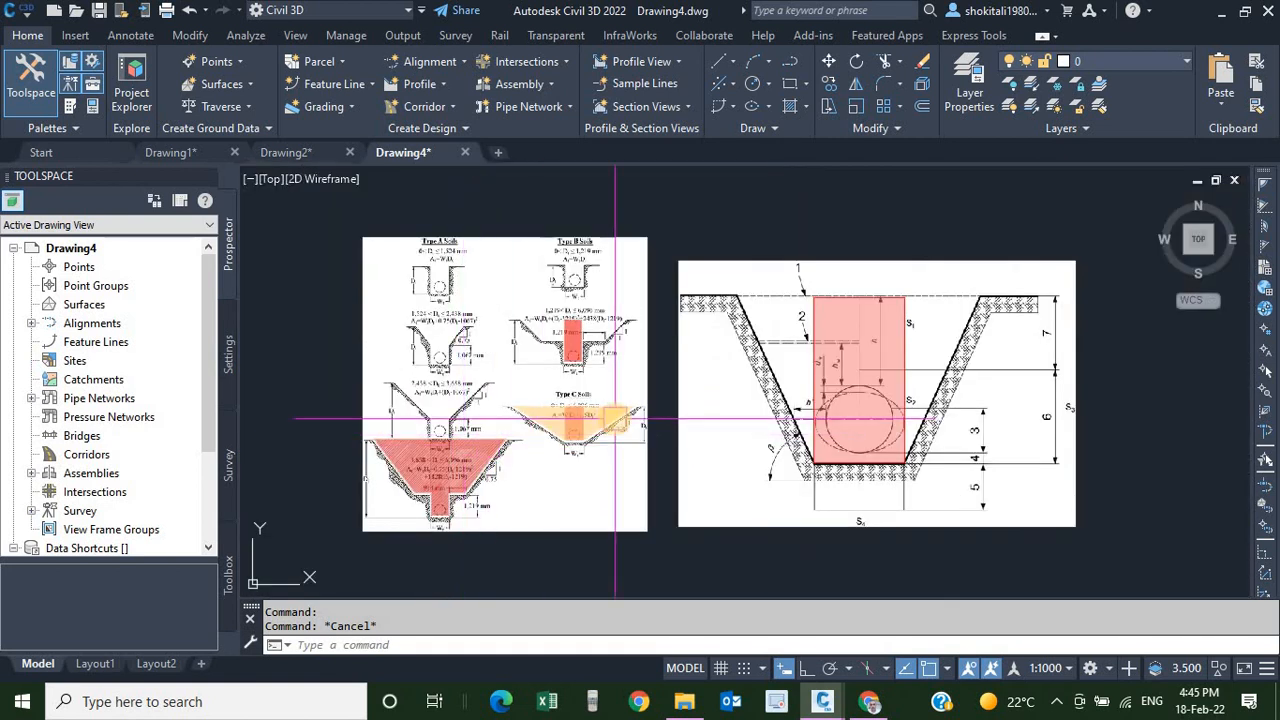
pyautogui.scroll(4, 900, 385)
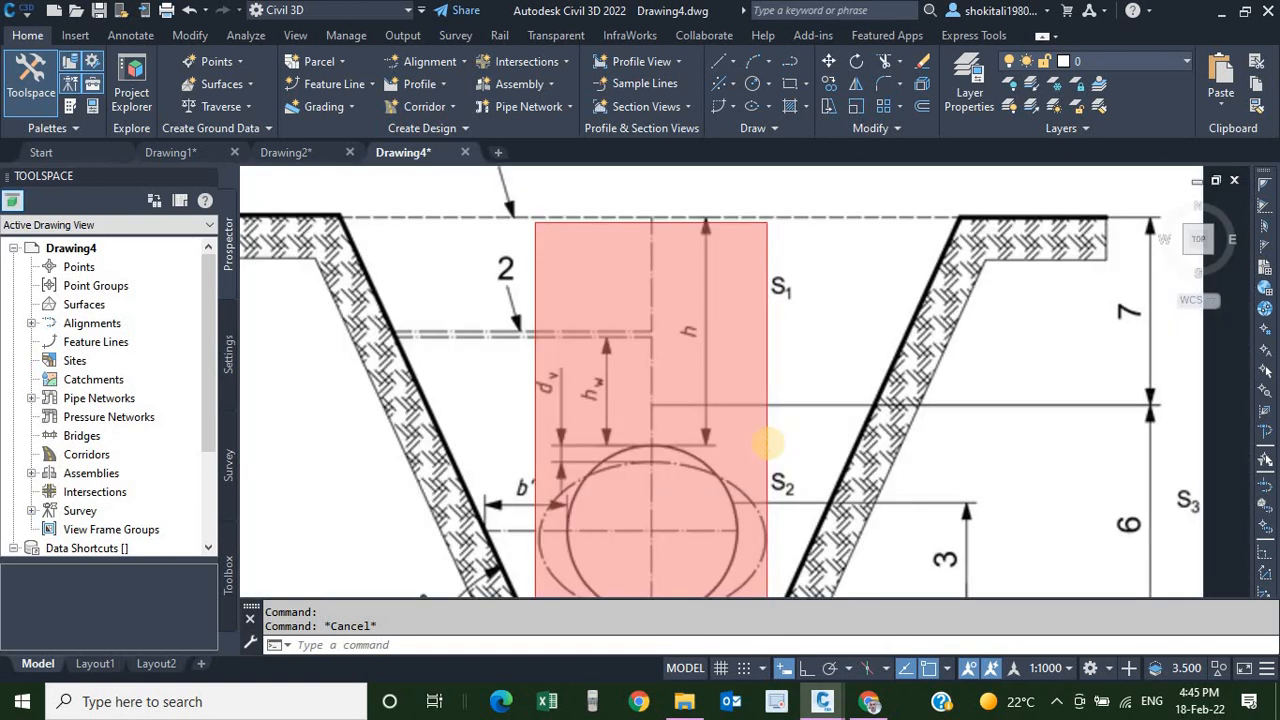
pyautogui.scroll(-3, 768, 441)
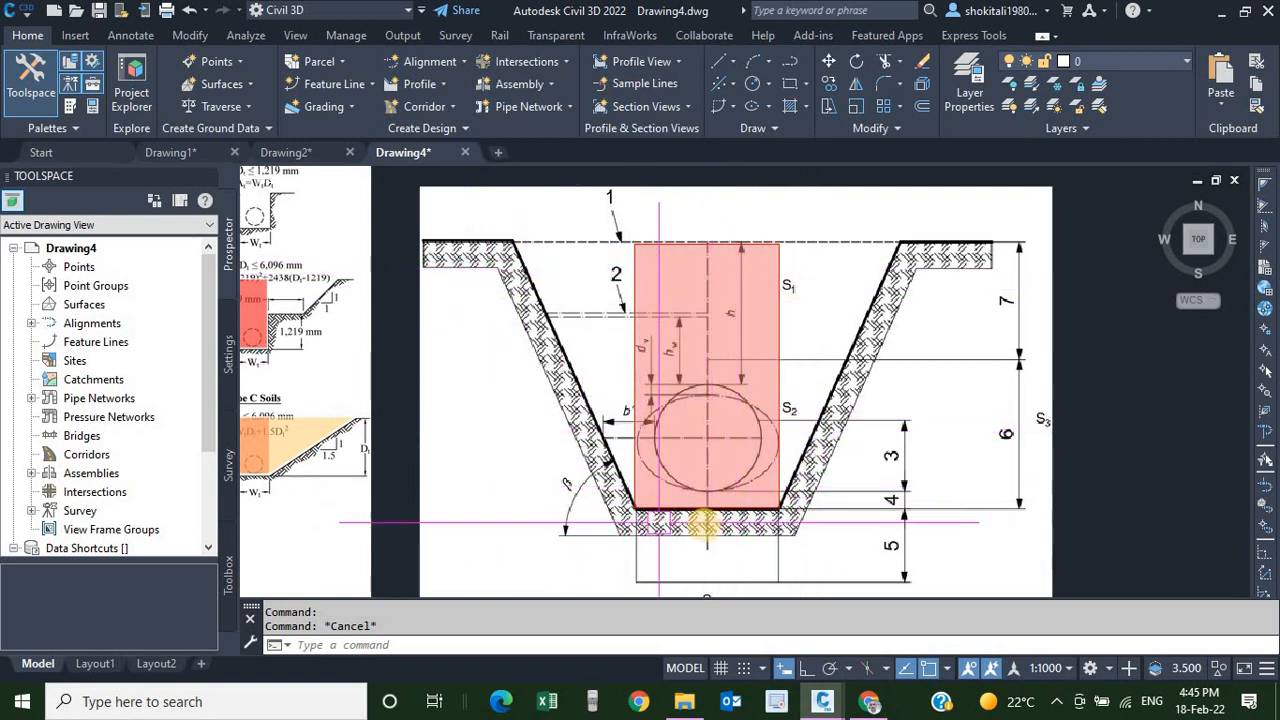
pyautogui.scroll(4, 705, 522)
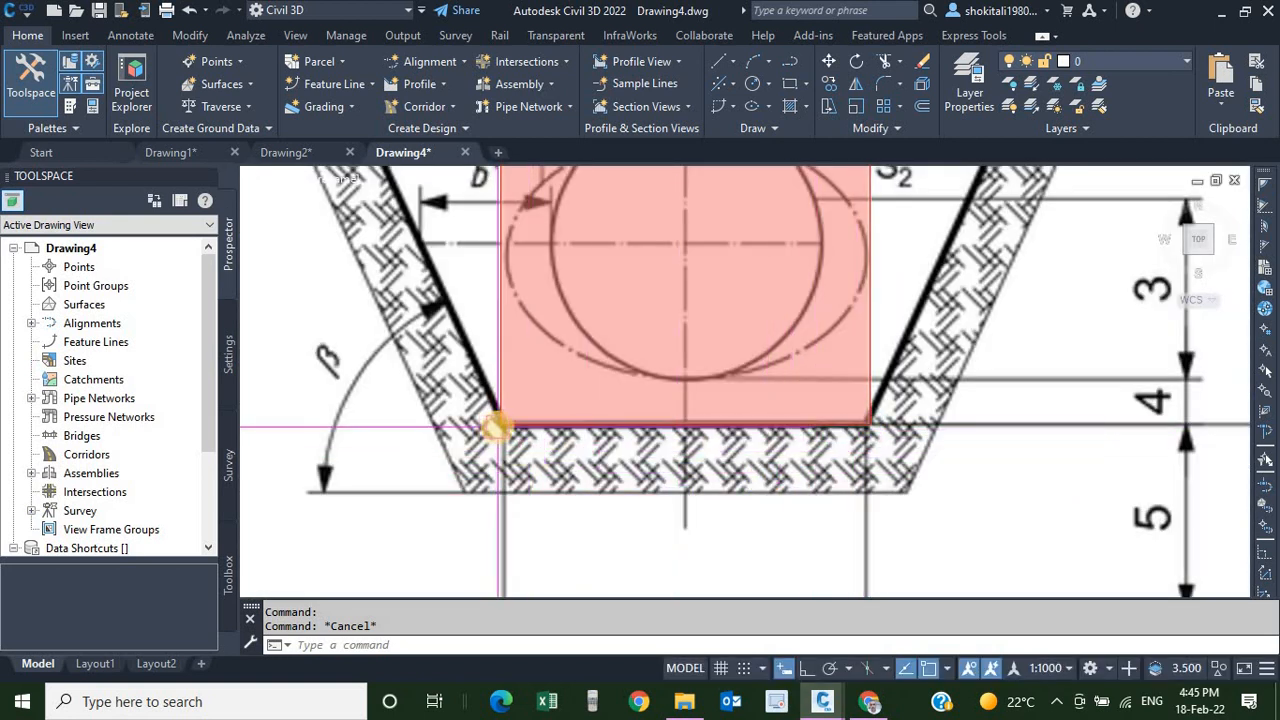
pyautogui.scroll(-5, 510, 429)
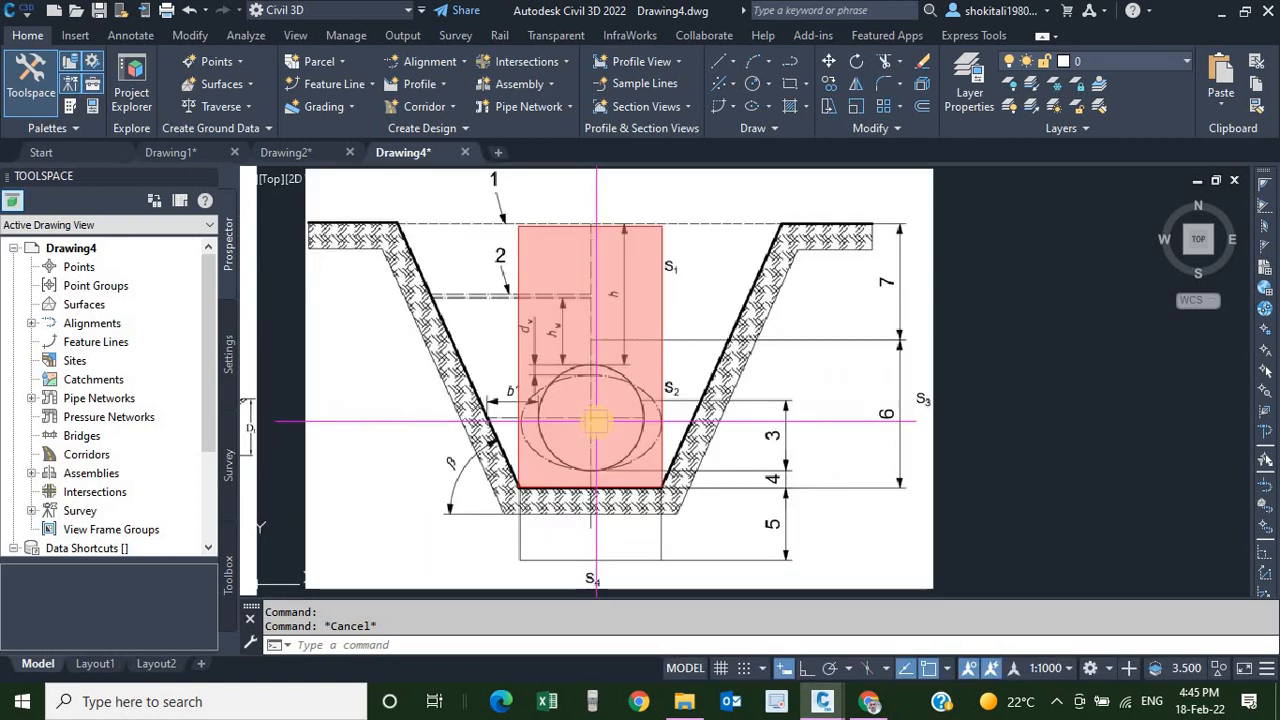
pyautogui.moveTo(598, 421); pyautogui.dragTo(650, 431, button='middle')
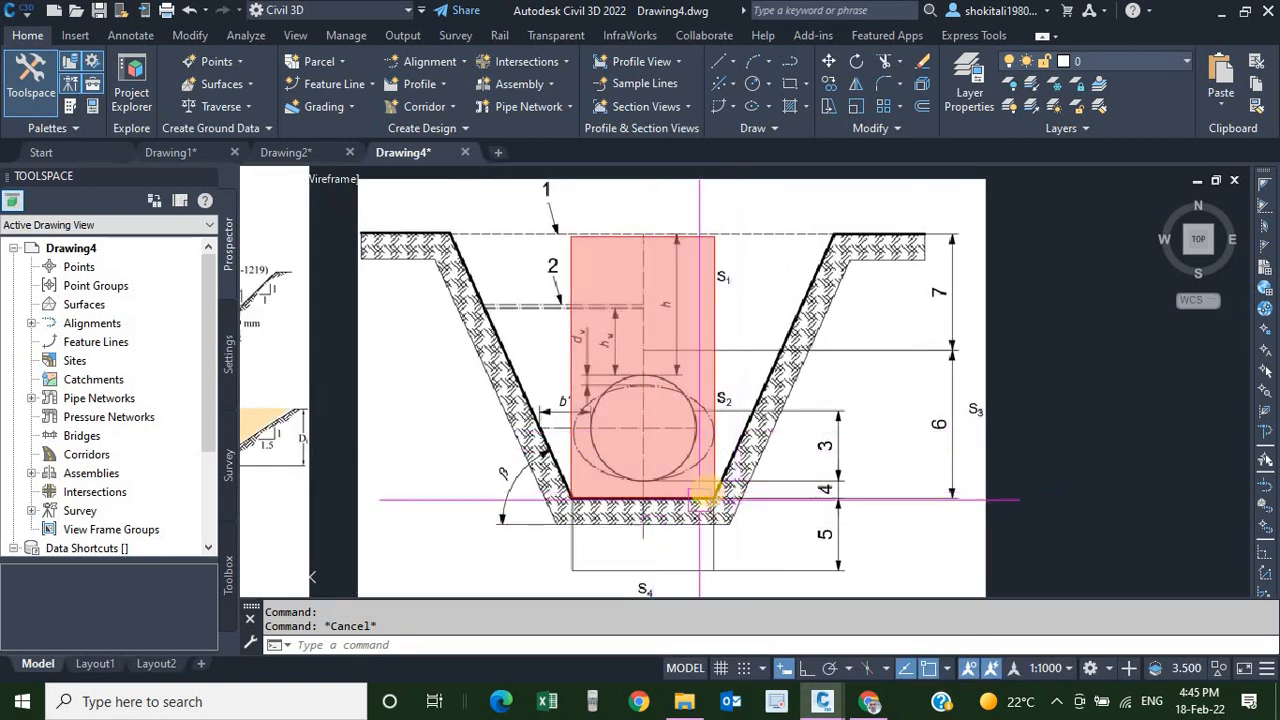
pyautogui.scroll(4, 715, 495)
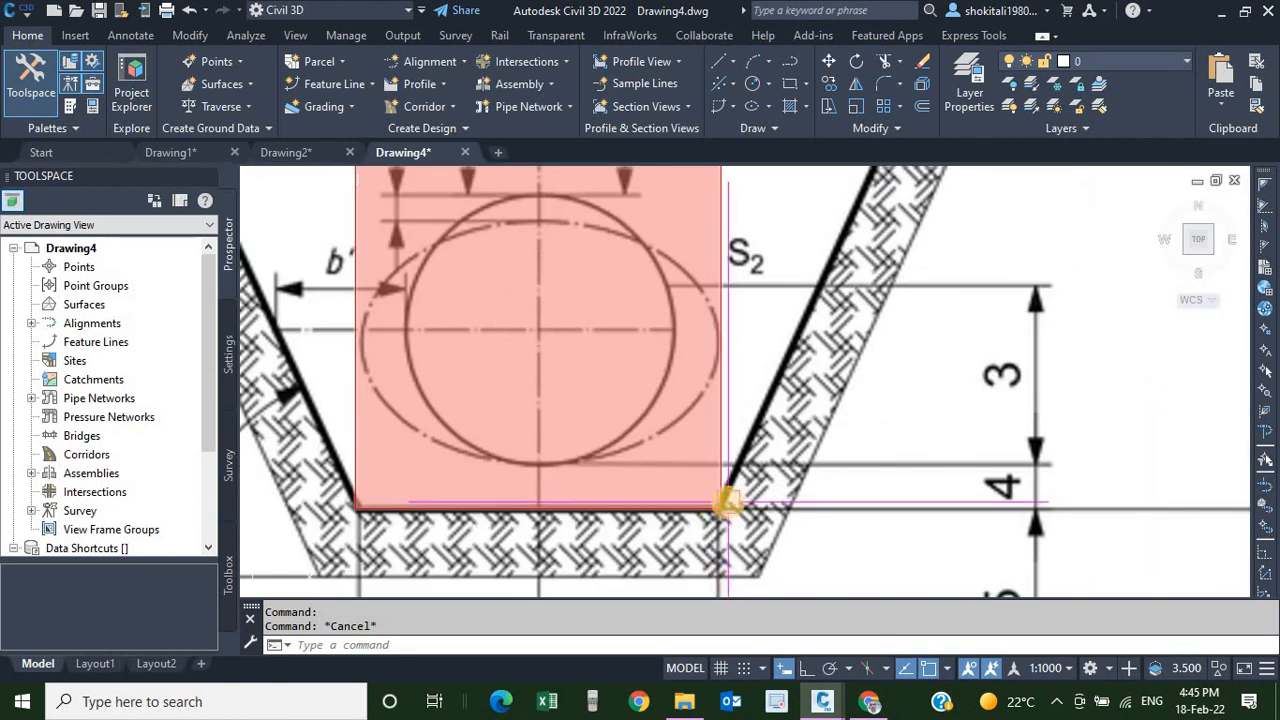
pyautogui.scroll(-2, 717, 506)
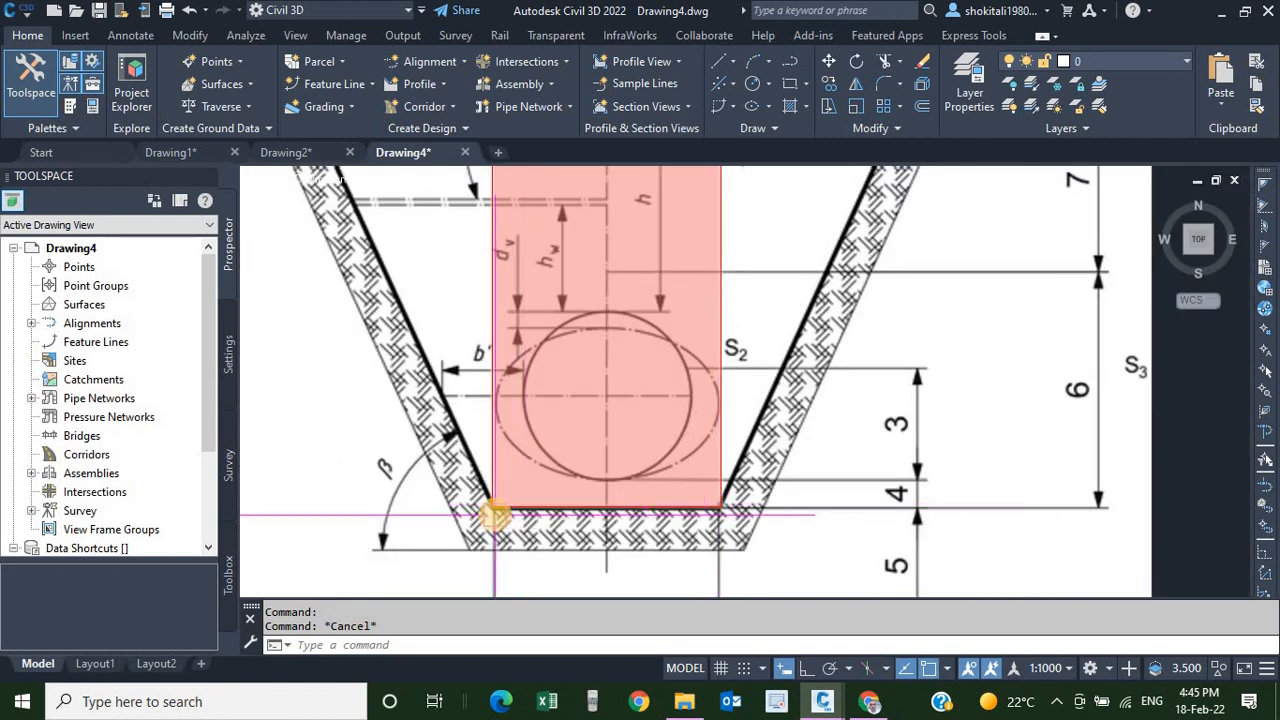
pyautogui.scroll(-2, 493, 517)
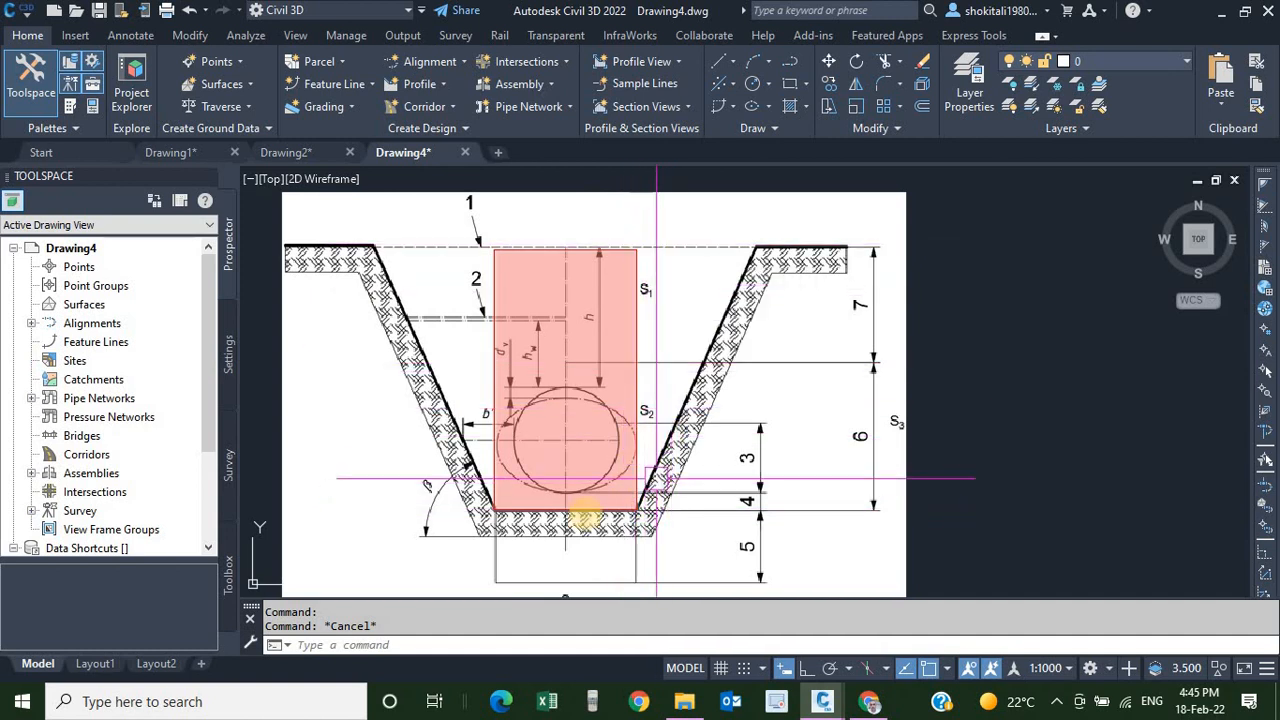
pyautogui.scroll(4, 457, 520)
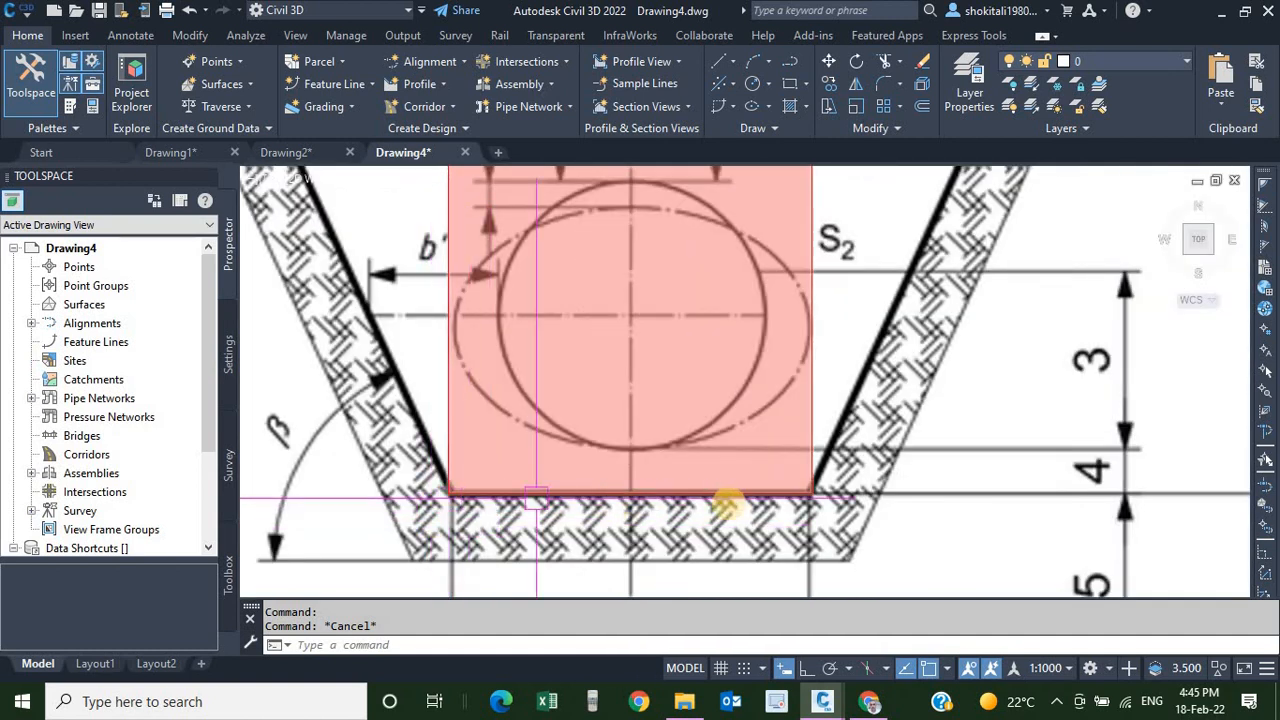
pyautogui.scroll(-8, 812, 492)
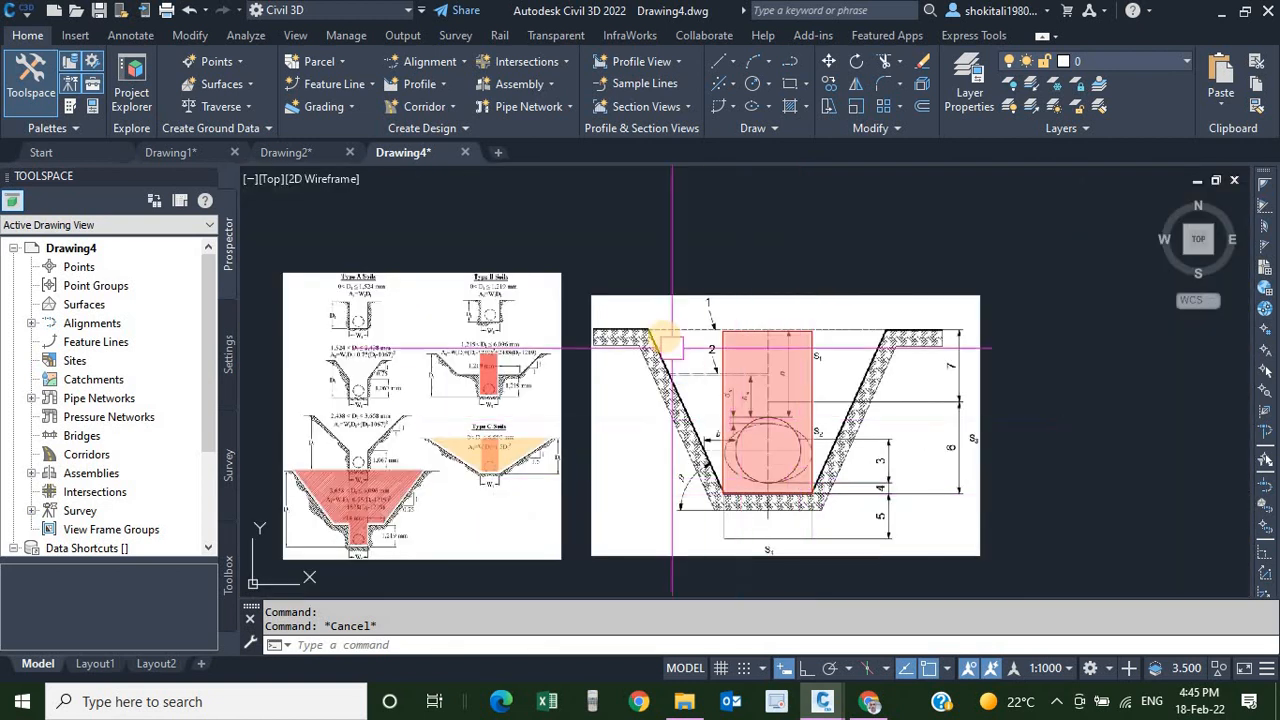
# - Inspect the red vertical-wall hatch above the pipe in the sloped trench cross-section by selecting it, then clear the selection
pyautogui.scroll(4, 586, 320)
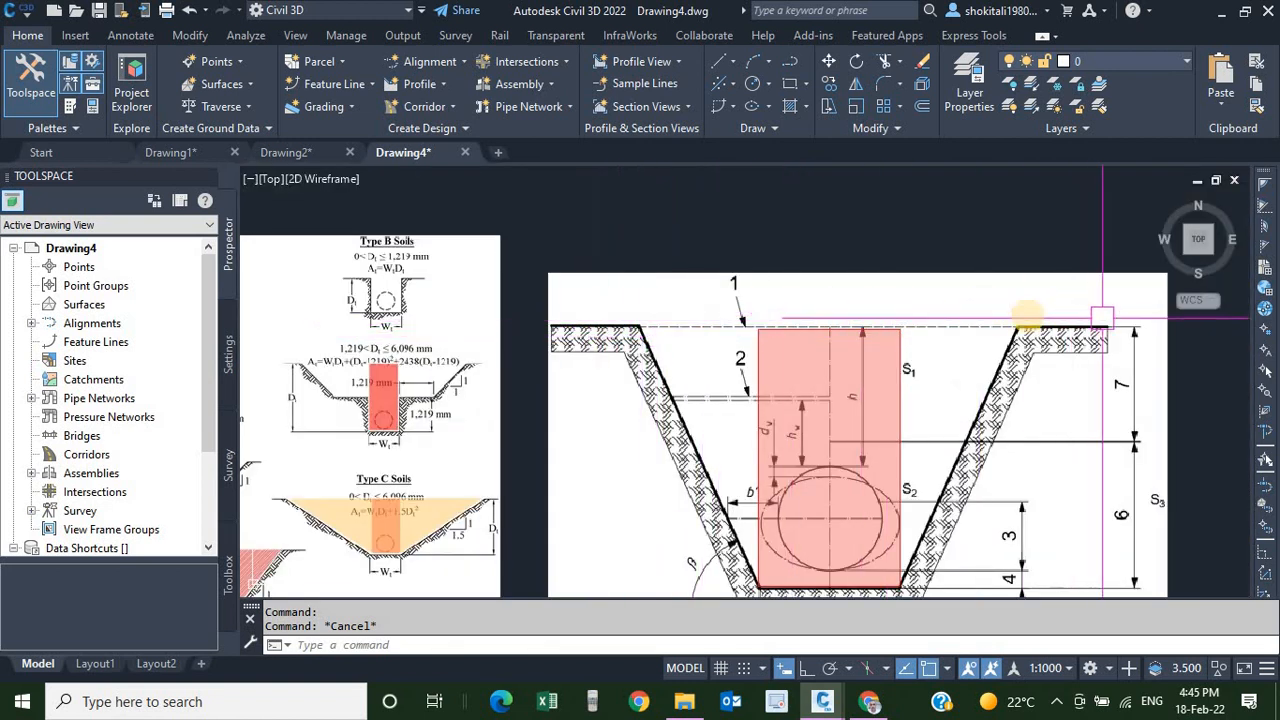
pyautogui.moveTo(897, 446); pyautogui.dragTo(792, 392, button='middle')
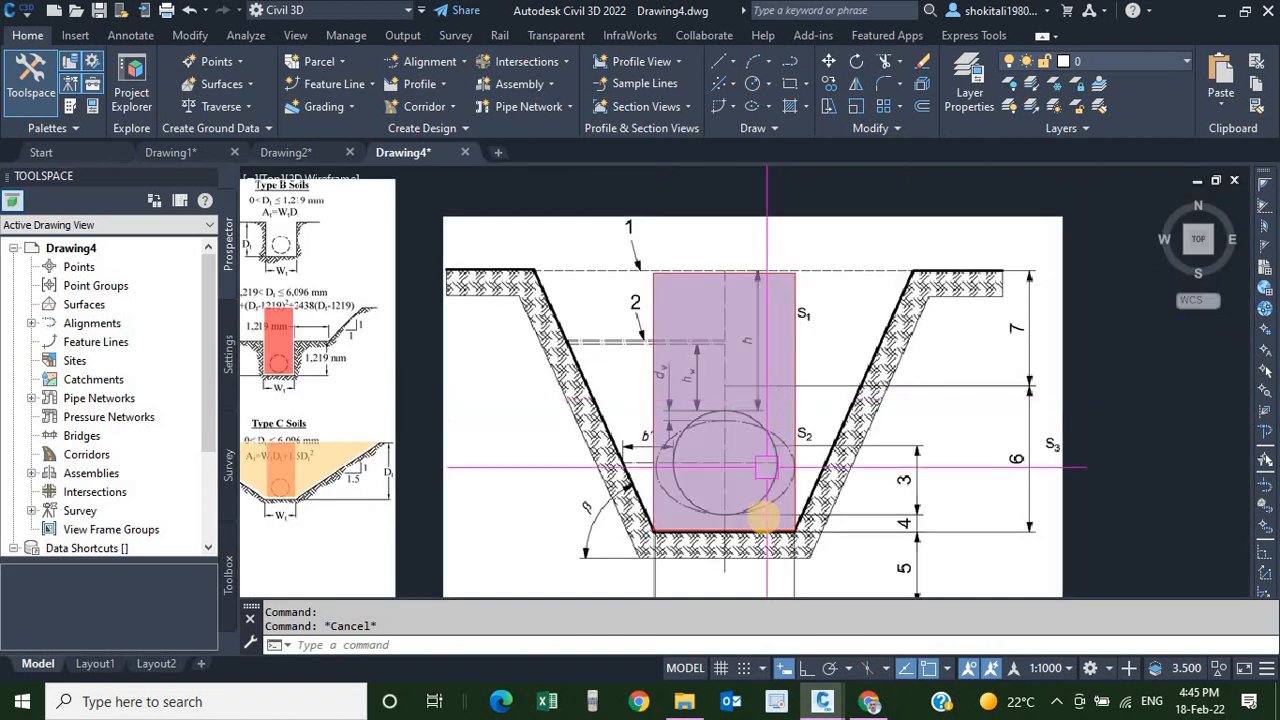
pyautogui.click(723, 401)
pyautogui.click(699, 319)
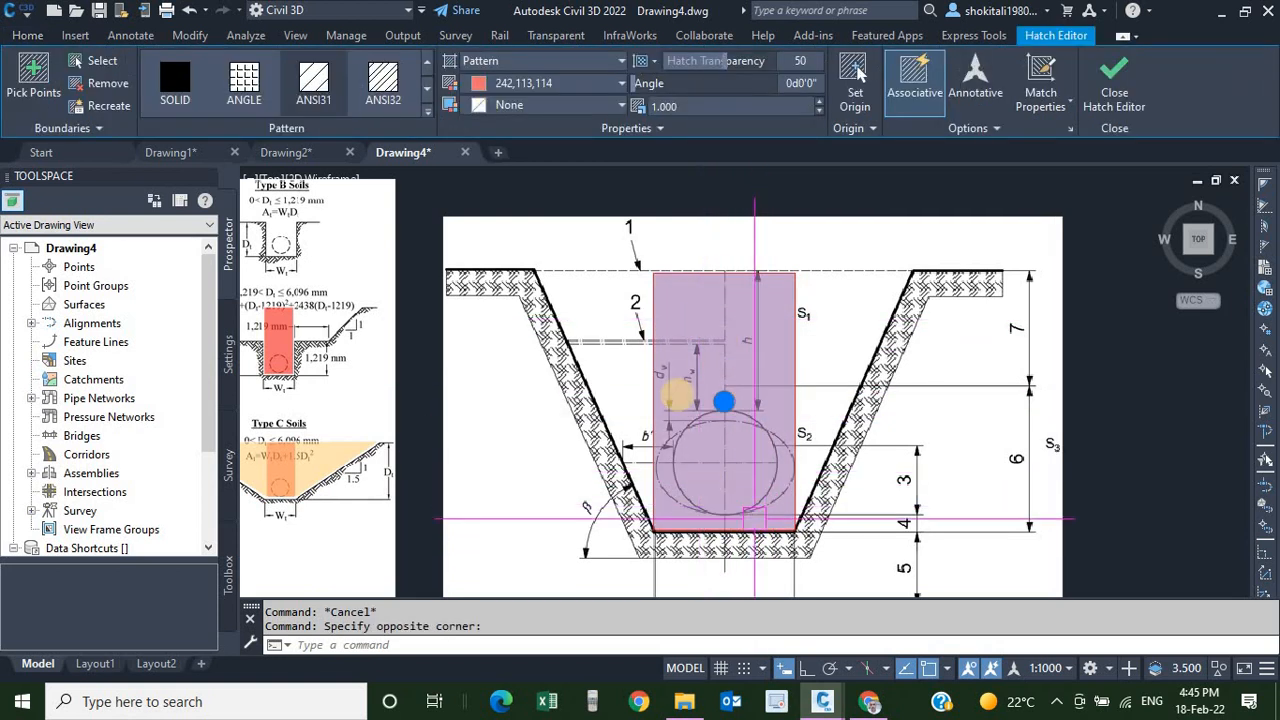
pyautogui.press('Escape')
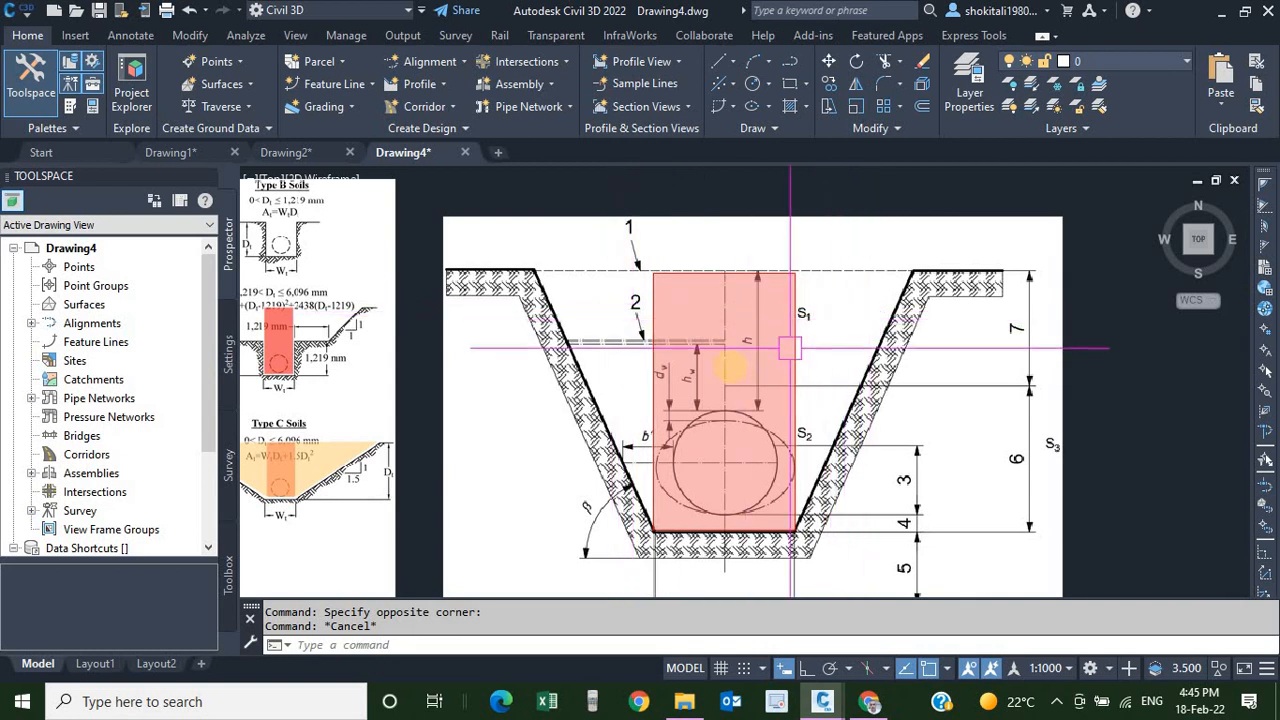
pyautogui.click(720, 292)
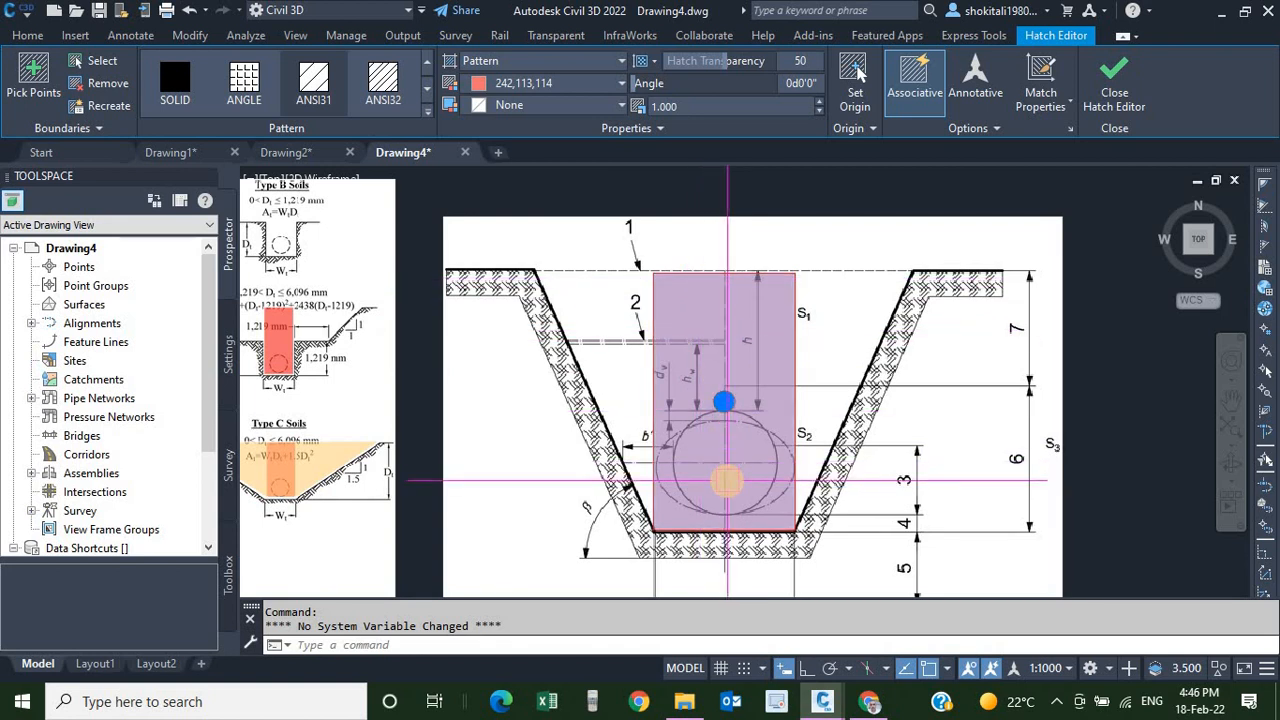
pyautogui.press('Escape')
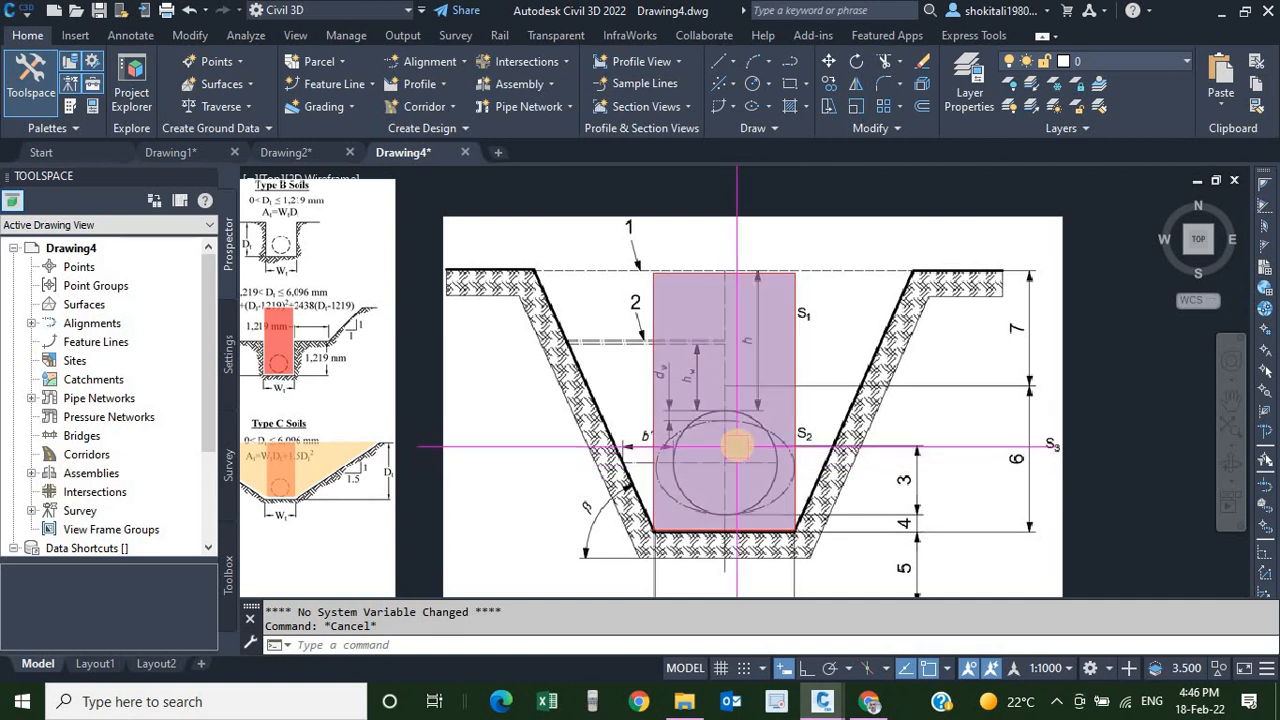
# - Examine the Type C Soils trench section, including its central vertical strip, sloped sides and area formula
pyautogui.scroll(-2, 740, 449)
pyautogui.scroll(5, 726, 408)
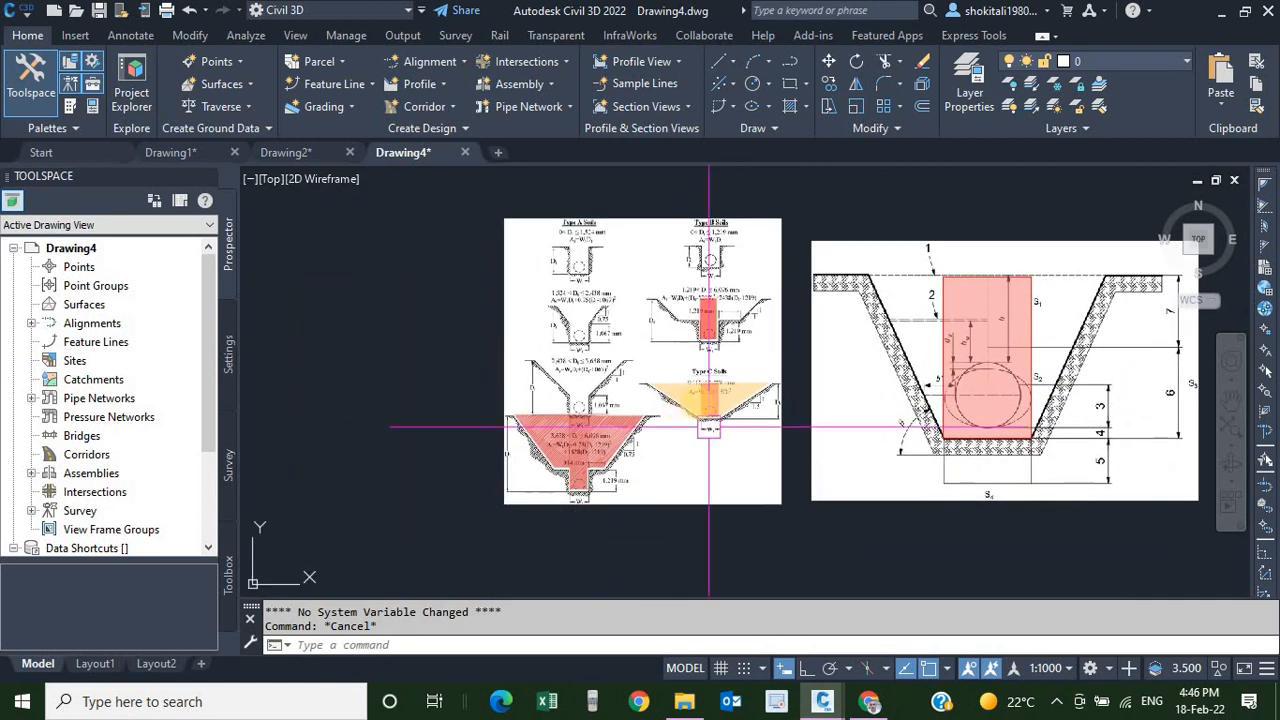
pyautogui.scroll(2, 726, 408)
pyautogui.scroll(2, 730, 410)
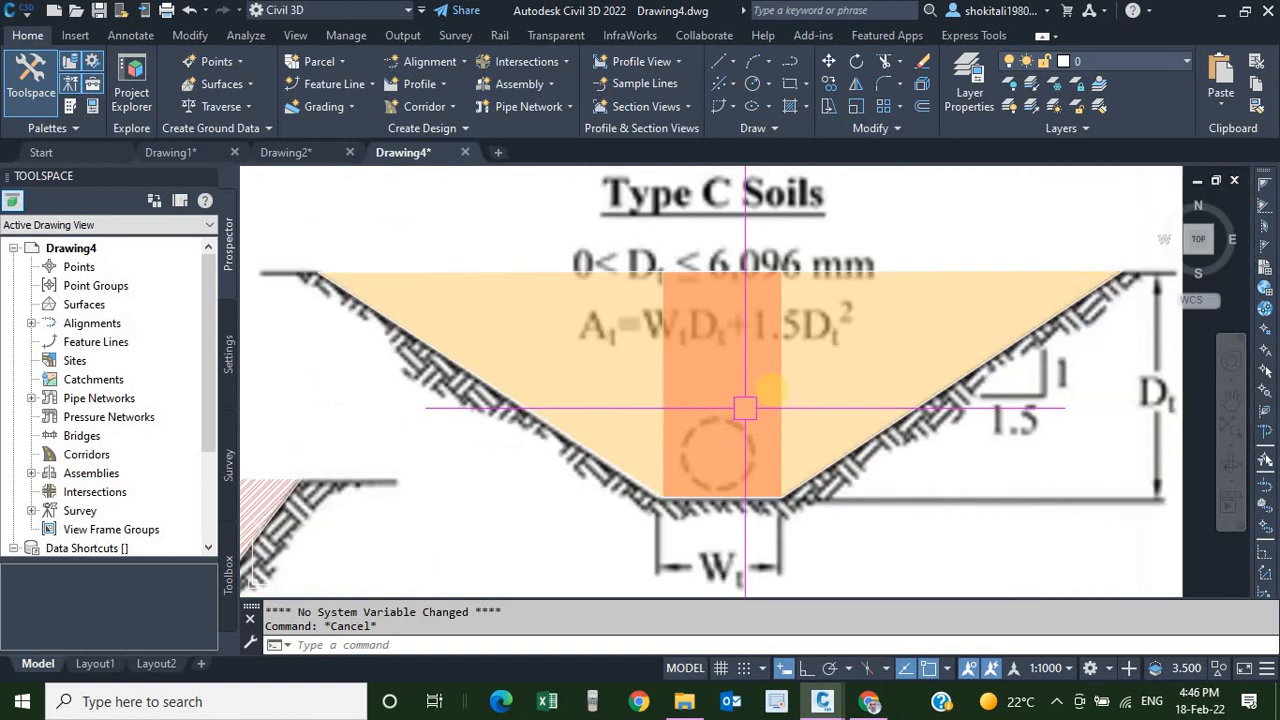
pyautogui.scroll(2, 790, 518)
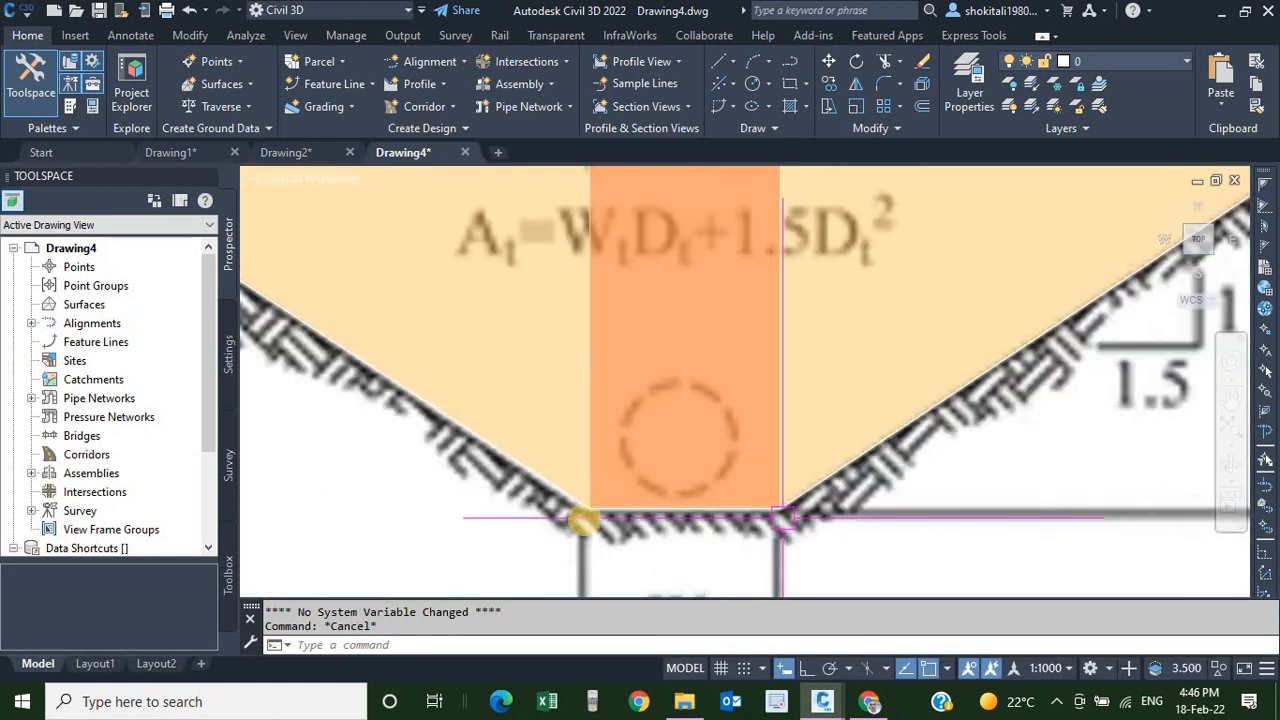
pyautogui.scroll(-2, 626, 468)
pyautogui.scroll(2, 643, 229)
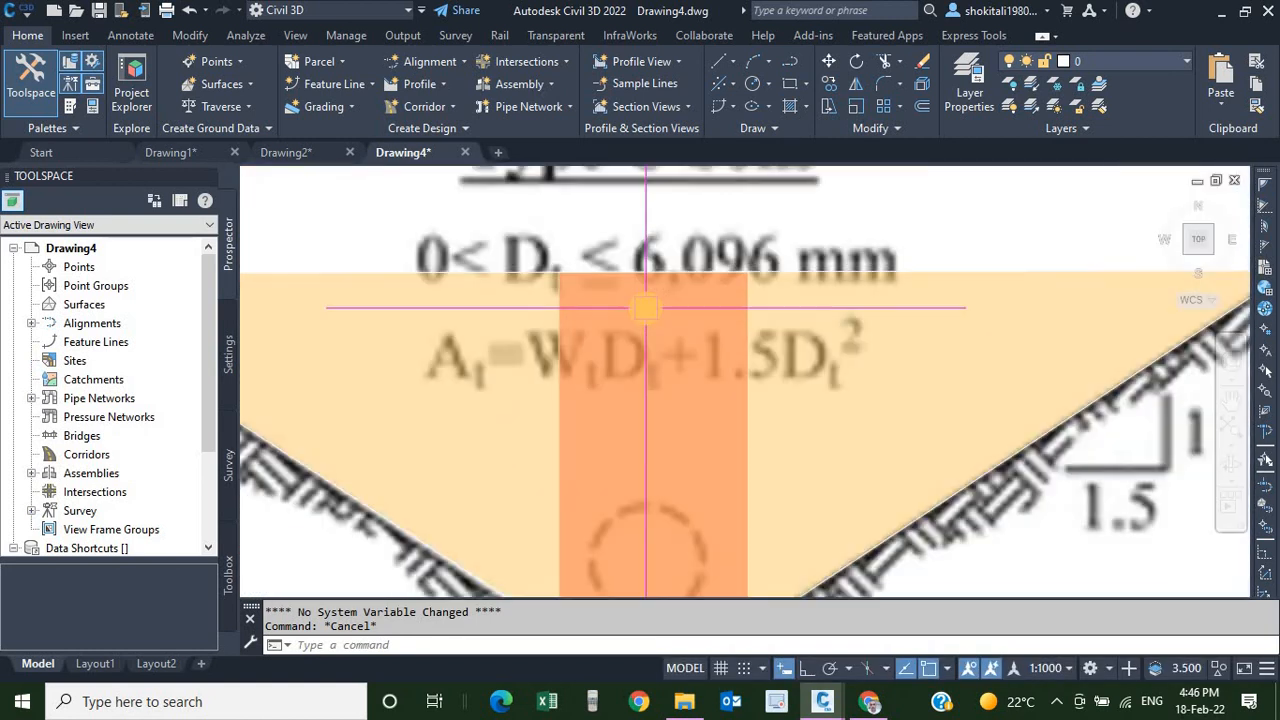
pyautogui.scroll(-2, 638, 437)
pyautogui.scroll(1, 638, 437)
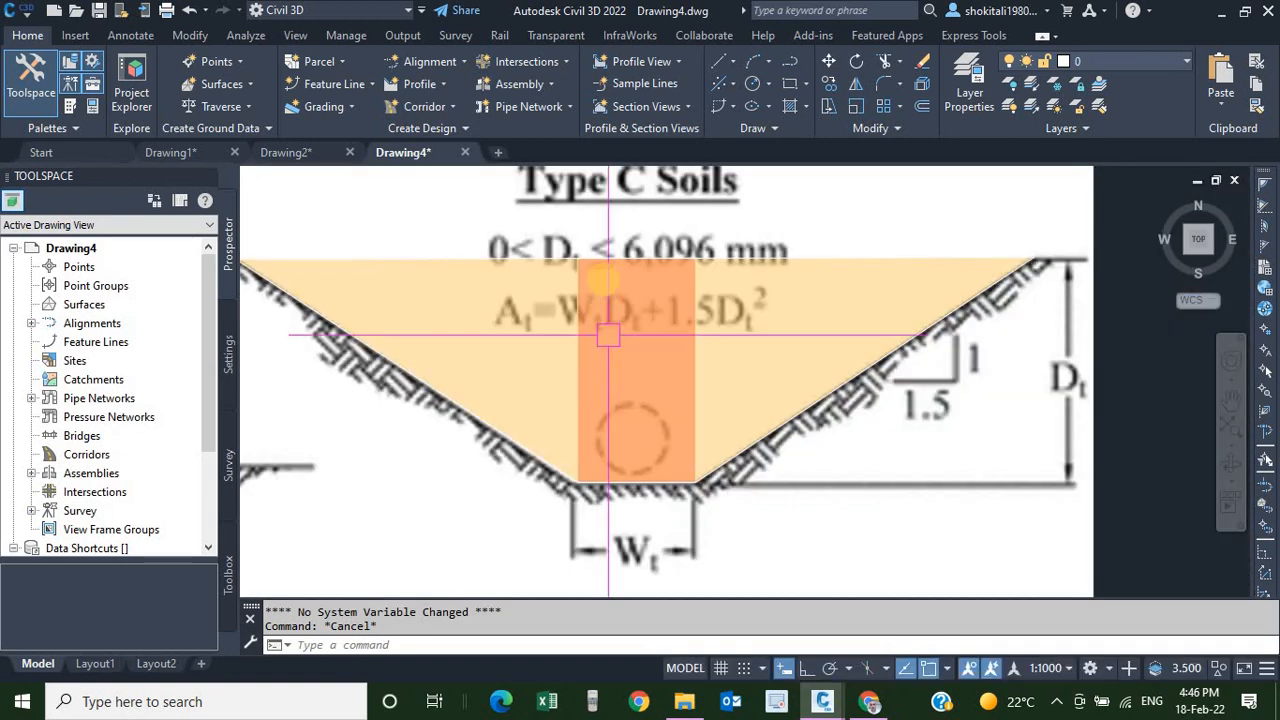
pyautogui.scroll(-1, 673, 458)
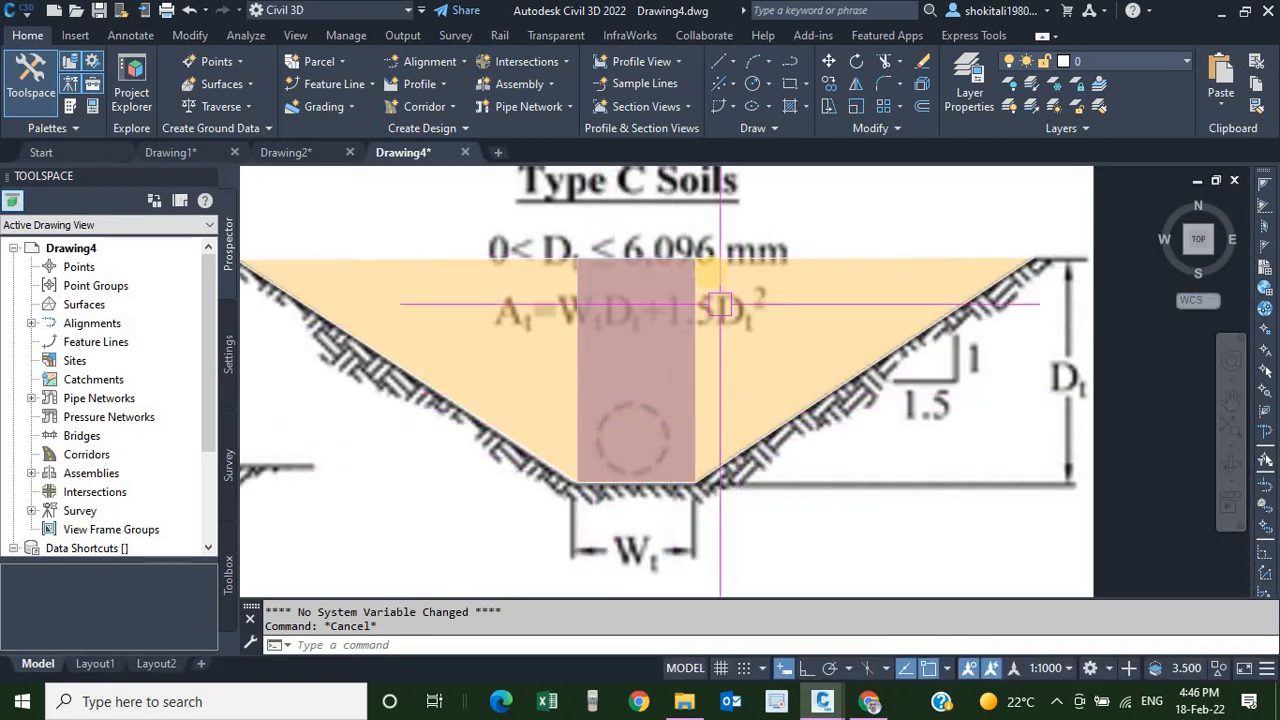
pyautogui.scroll(-4, 768, 434)
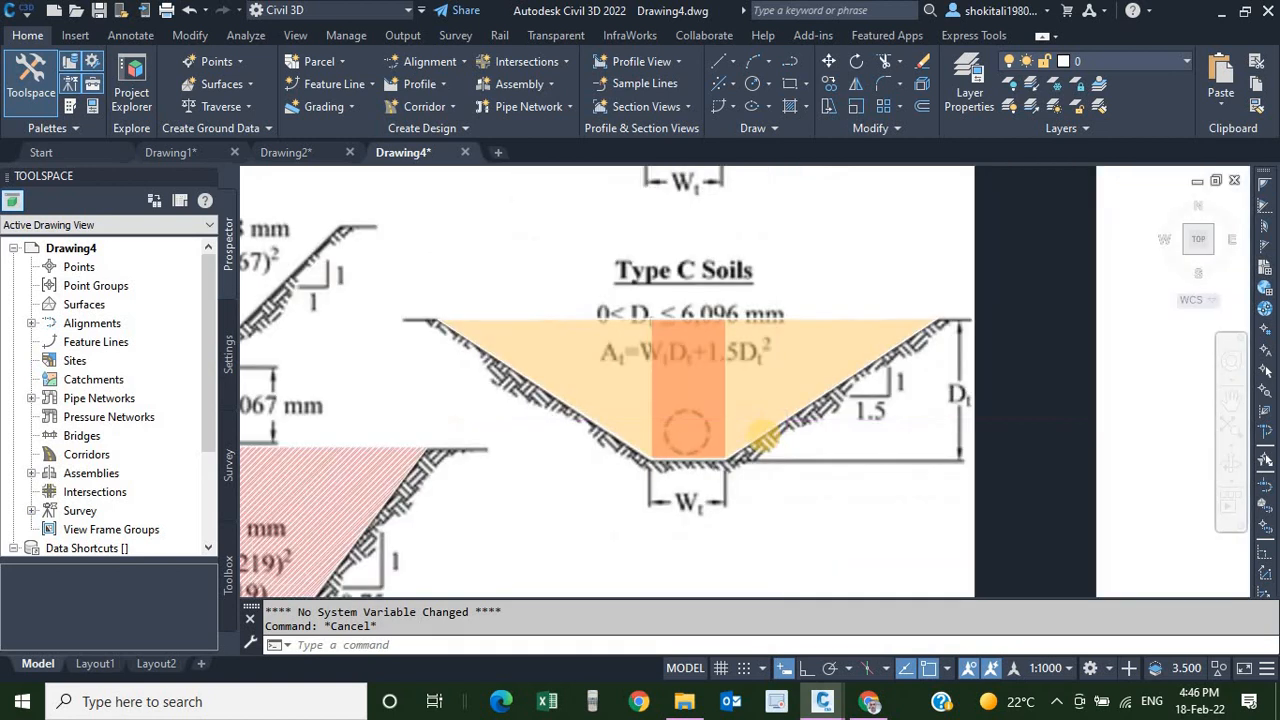
pyautogui.scroll(1, 787, 437)
pyautogui.moveTo(750, 419); pyautogui.dragTo(720, 395, button='middle')
pyautogui.scroll(2, 713, 402)
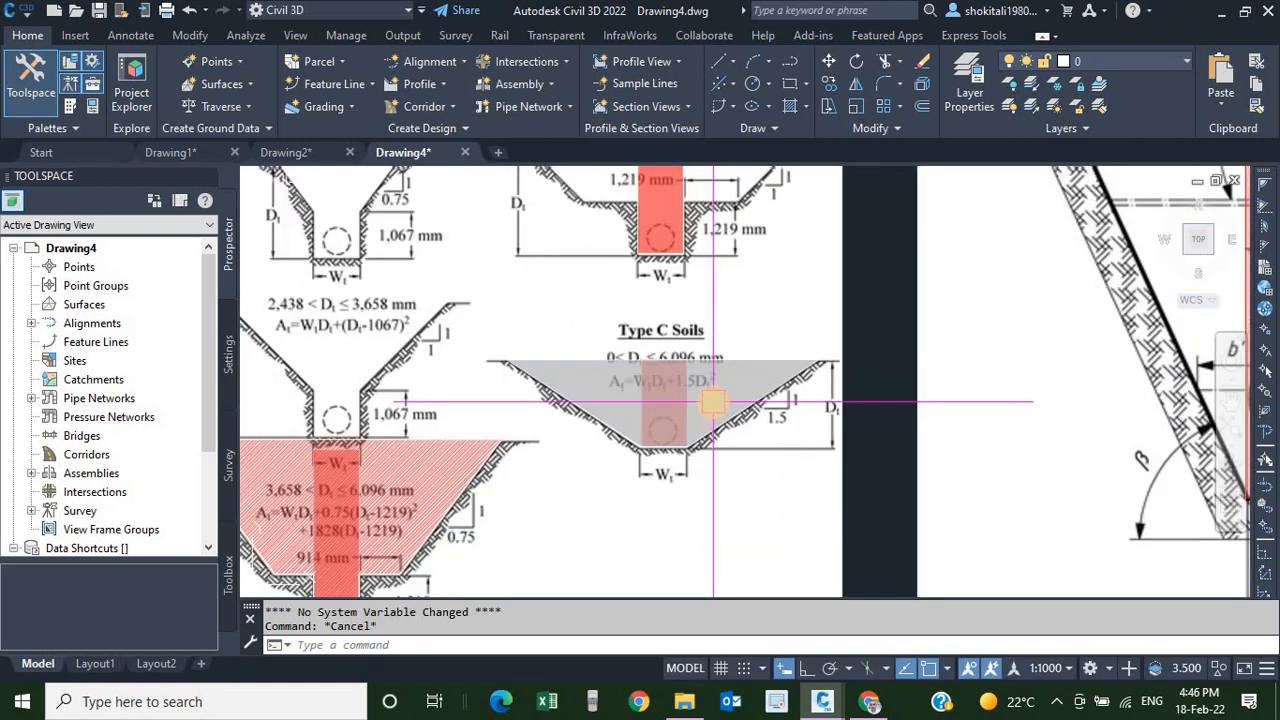
# - Compare the hatched Type A and Type C soil trench sections with the detailed pipe trench cross-section
pyautogui.scroll(-4, 713, 402)
pyautogui.scroll(4, 595, 461)
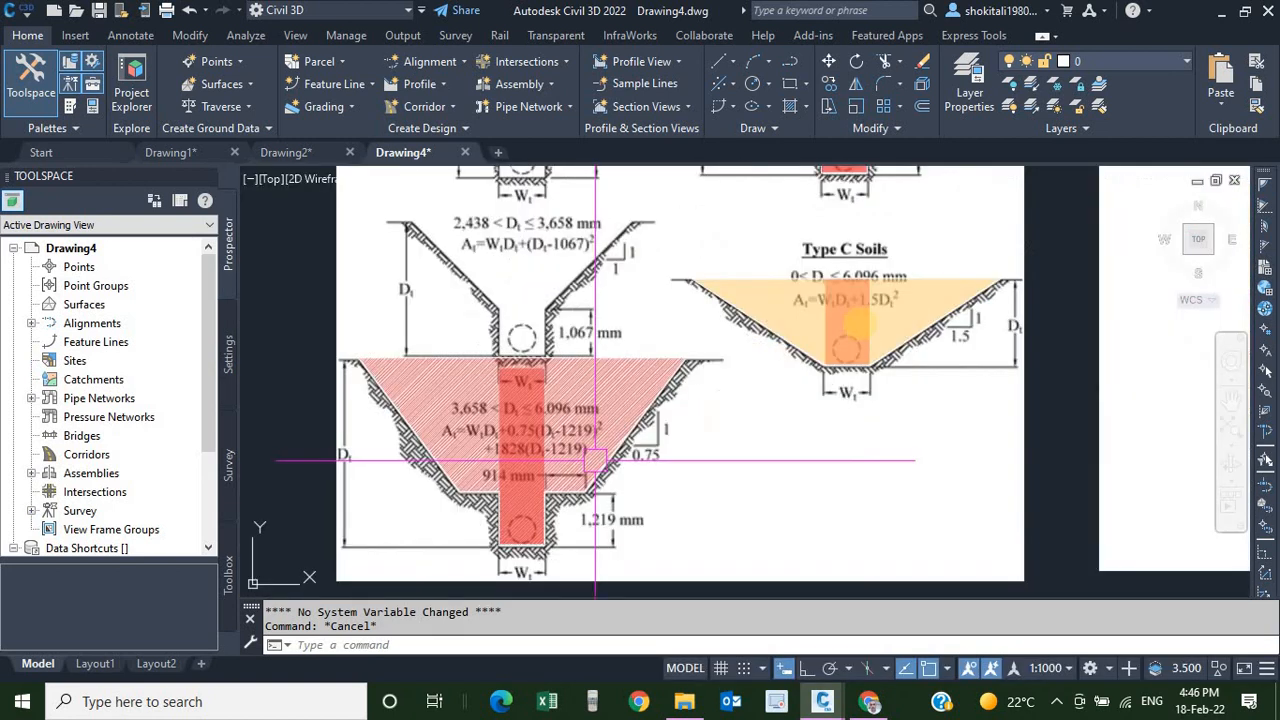
pyautogui.scroll(-2, 860, 367)
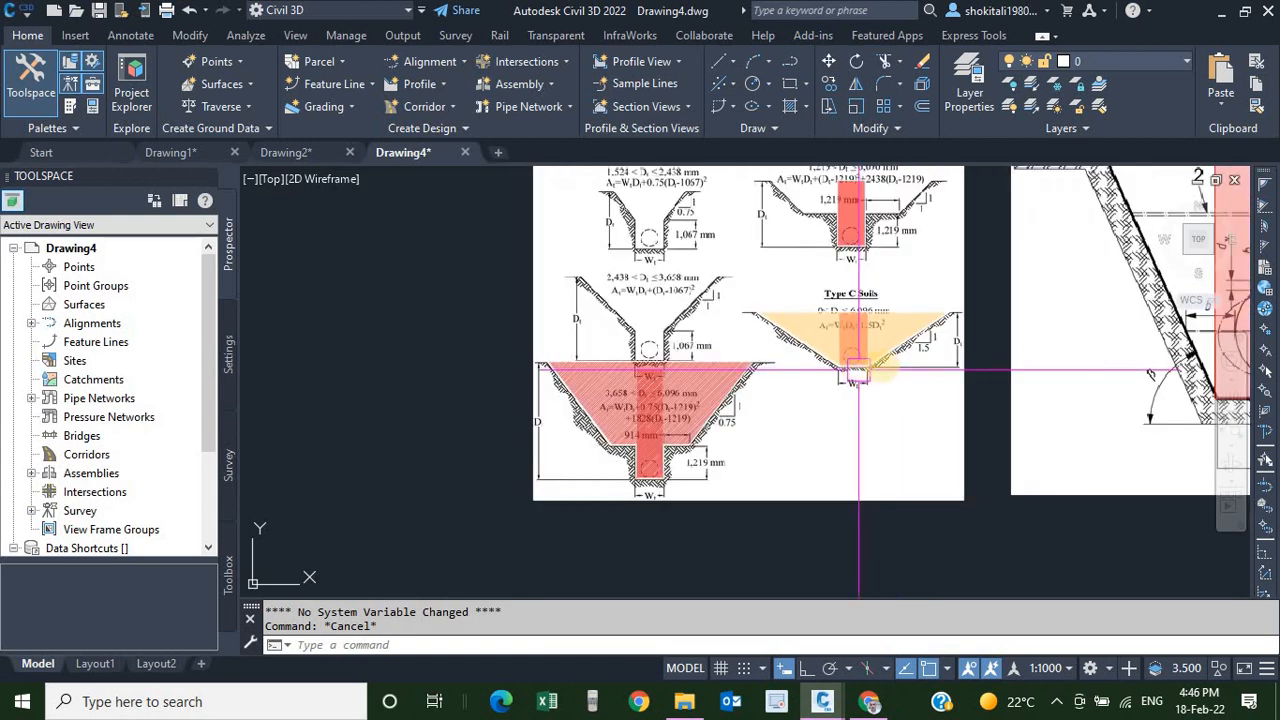
pyautogui.moveTo(913, 364)
pyautogui.mouseDown(button='middle')
pyautogui.moveTo(797, 403)
pyautogui.moveTo(651, 425)
pyautogui.mouseUp(button='middle')
pyautogui.scroll(-2, 655, 426)
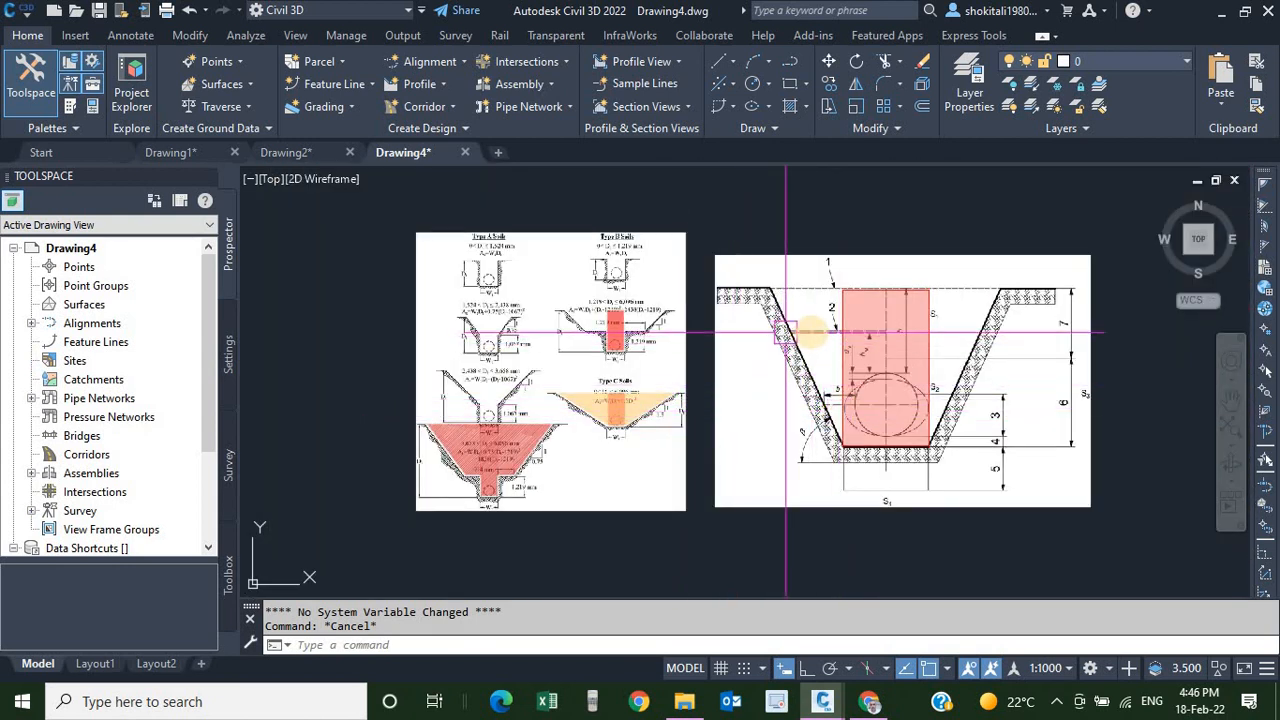
pyautogui.scroll(5, 517, 465)
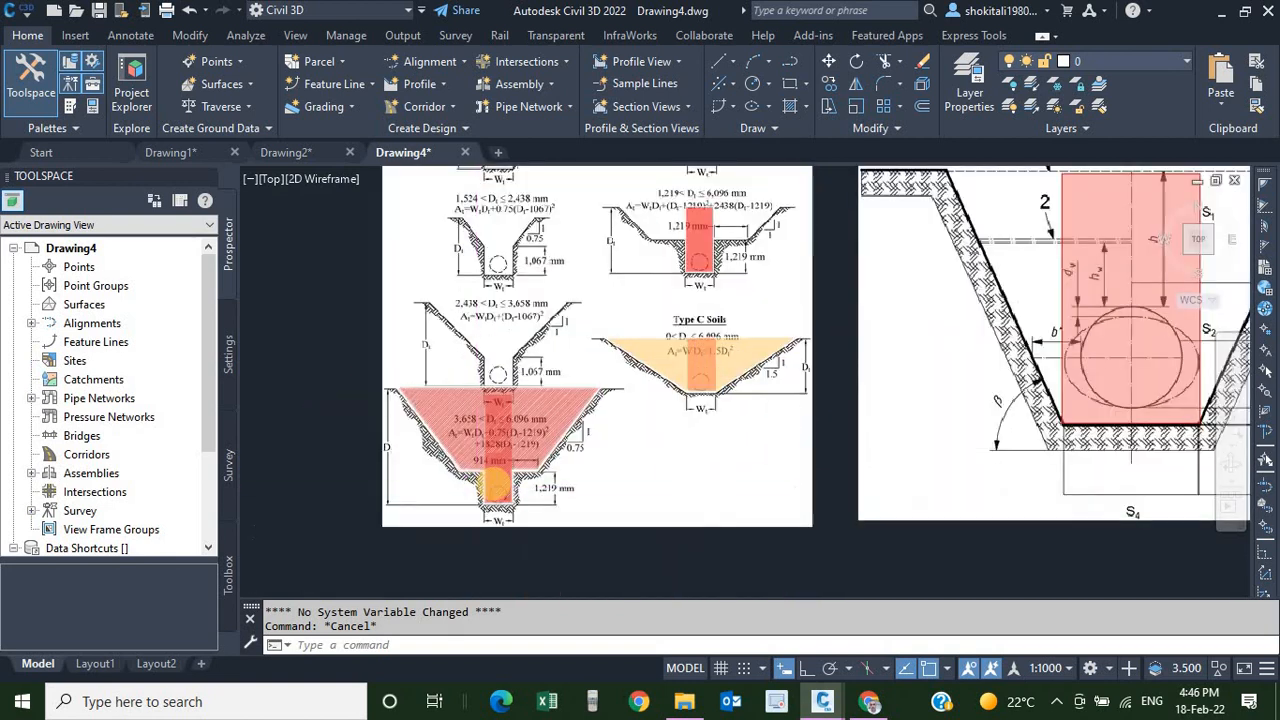
pyautogui.scroll(-5, 525, 480)
pyautogui.scroll(5, 792, 472)
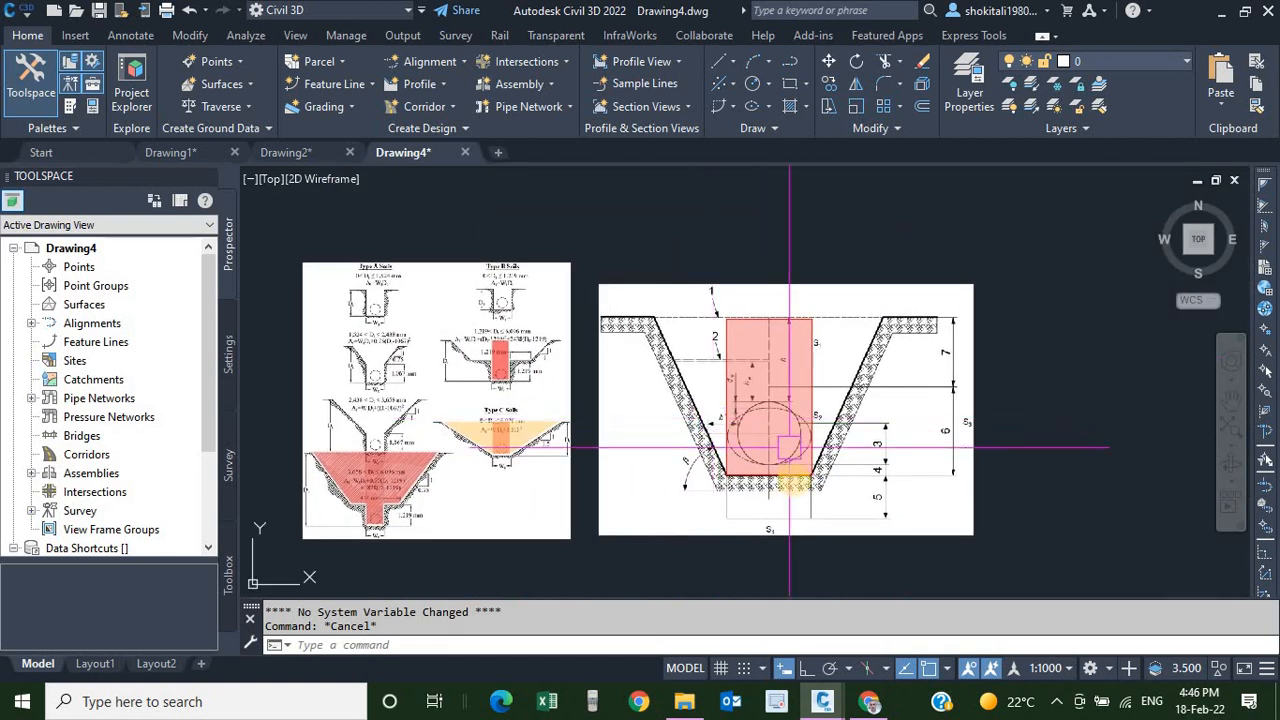
pyautogui.scroll(-2, 812, 480)
pyautogui.scroll(-1, 815, 367)
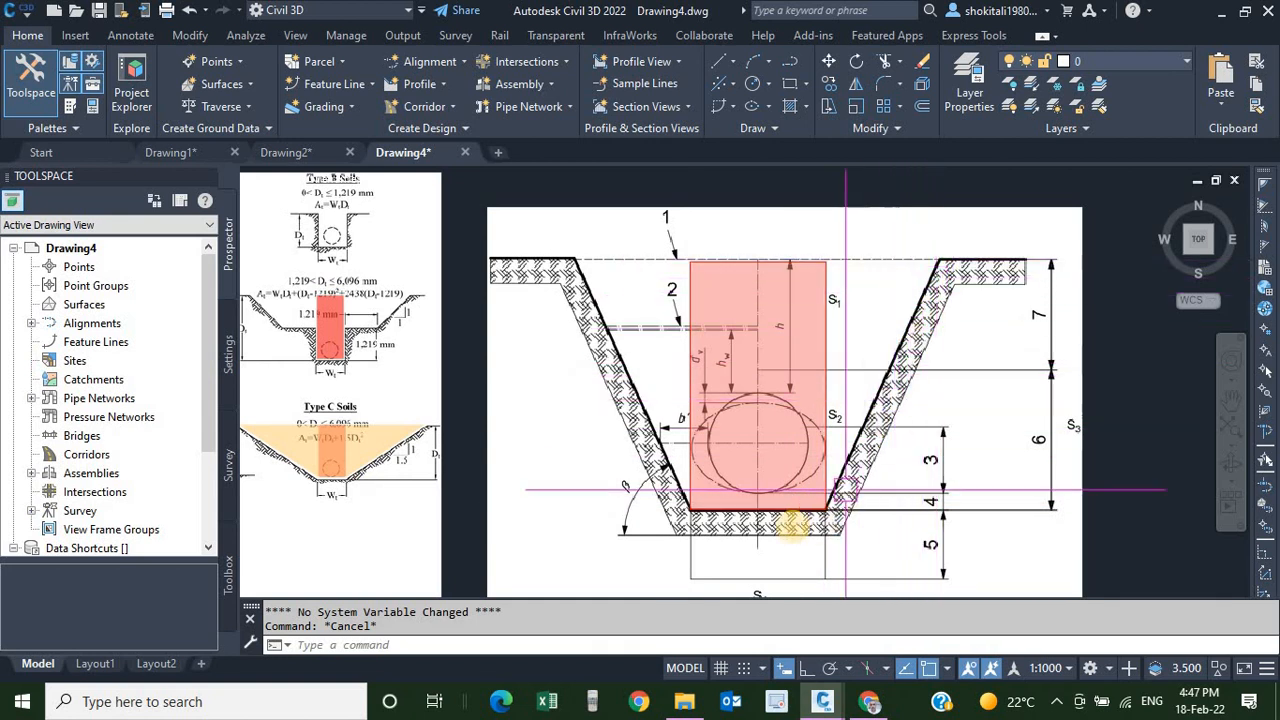
pyautogui.scroll(-4, 629, 444)
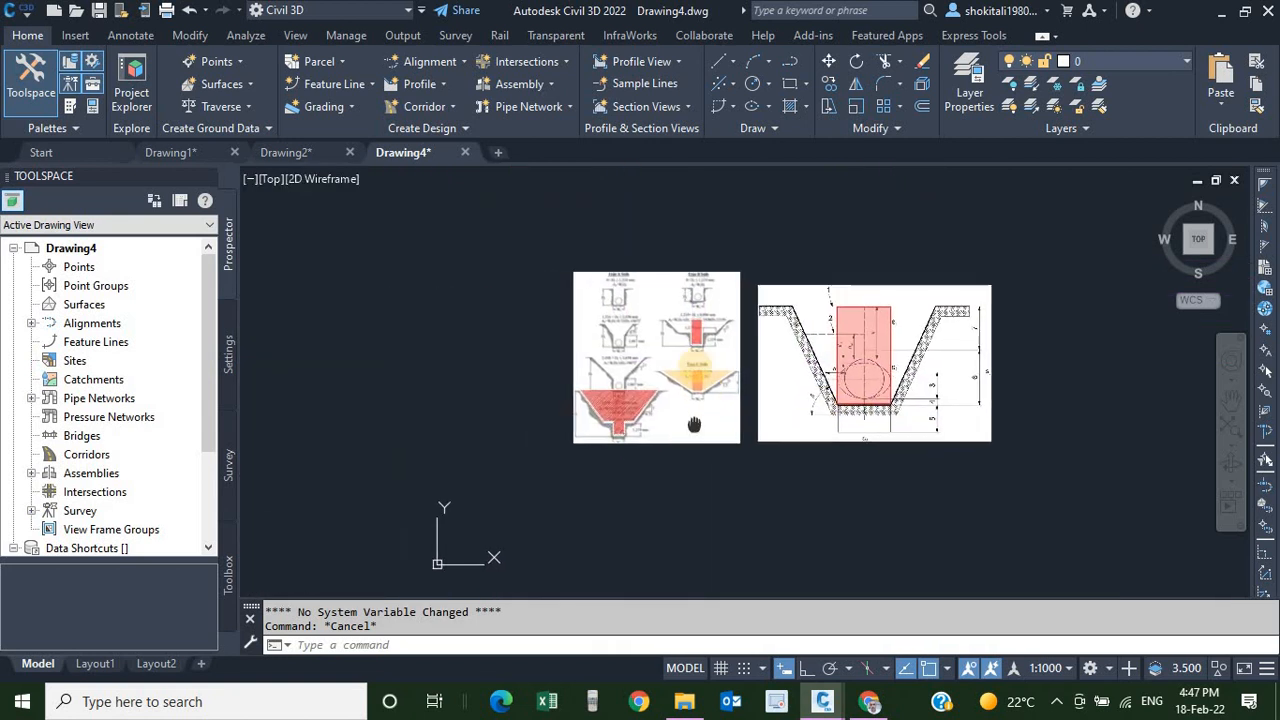
# - Examine the stepped Type B trench section and the hatched areas of the deepest Type A trench section
pyautogui.scroll(5, 696, 355)
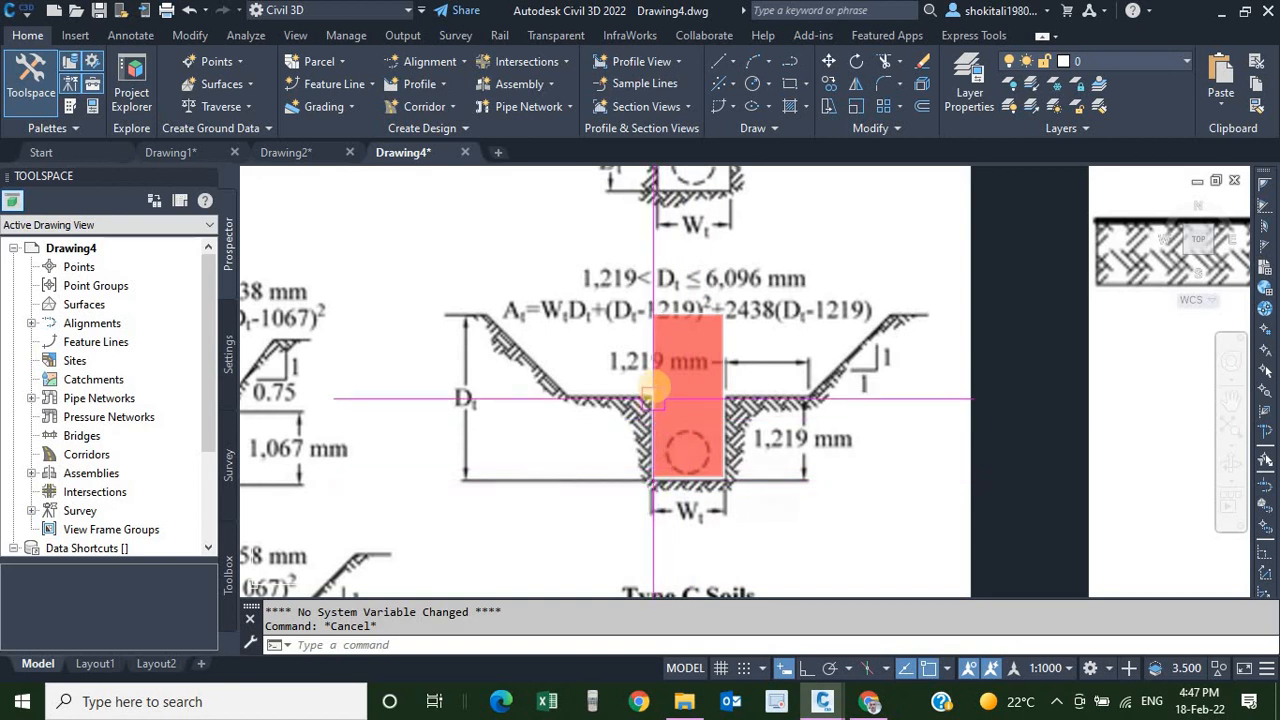
pyautogui.scroll(-5, 654, 390)
pyautogui.moveTo(630, 517); pyautogui.dragTo(649, 404, button='middle')
pyautogui.scroll(5, 524, 475)
pyautogui.moveTo(496, 530); pyautogui.dragTo(622, 446, button='middle')
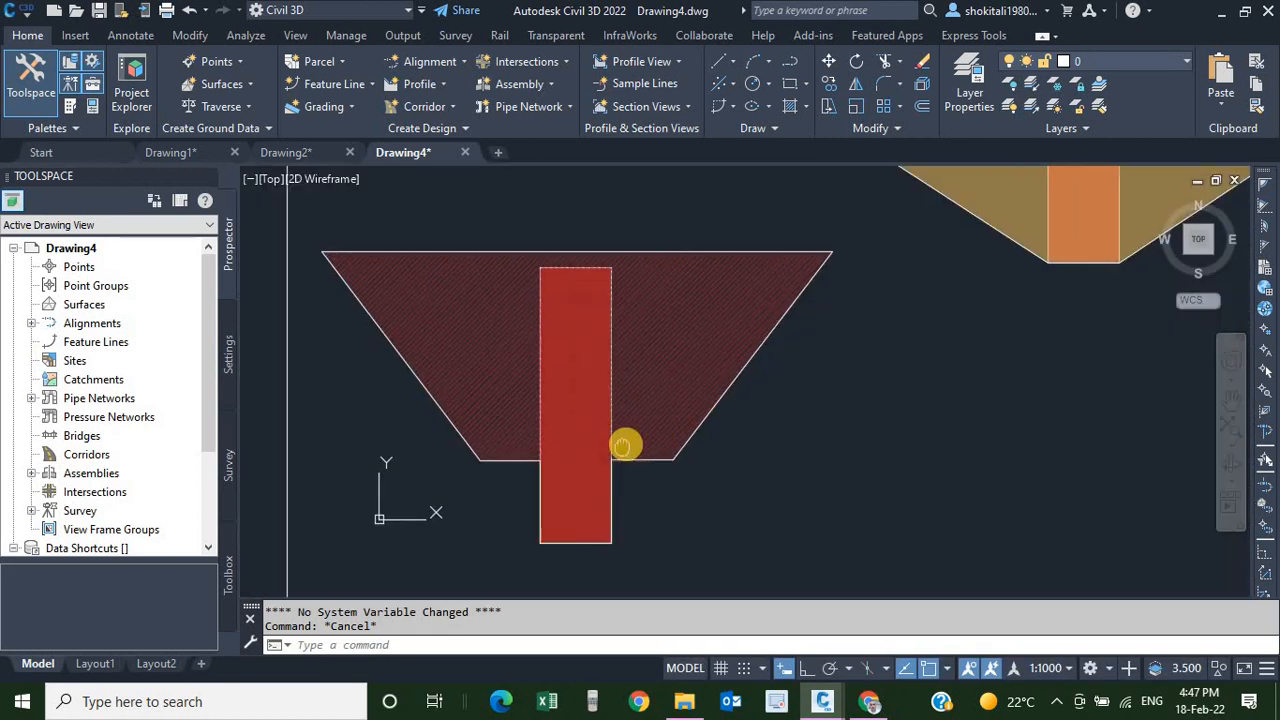
# - Compare the deepest Type A trench section with the 2,438–3,658 mm Type A section, including its sloped sides and 1,067 mm vertical walls
pyautogui.scroll(-2, 622, 450)
pyautogui.scroll(2, 620, 457)
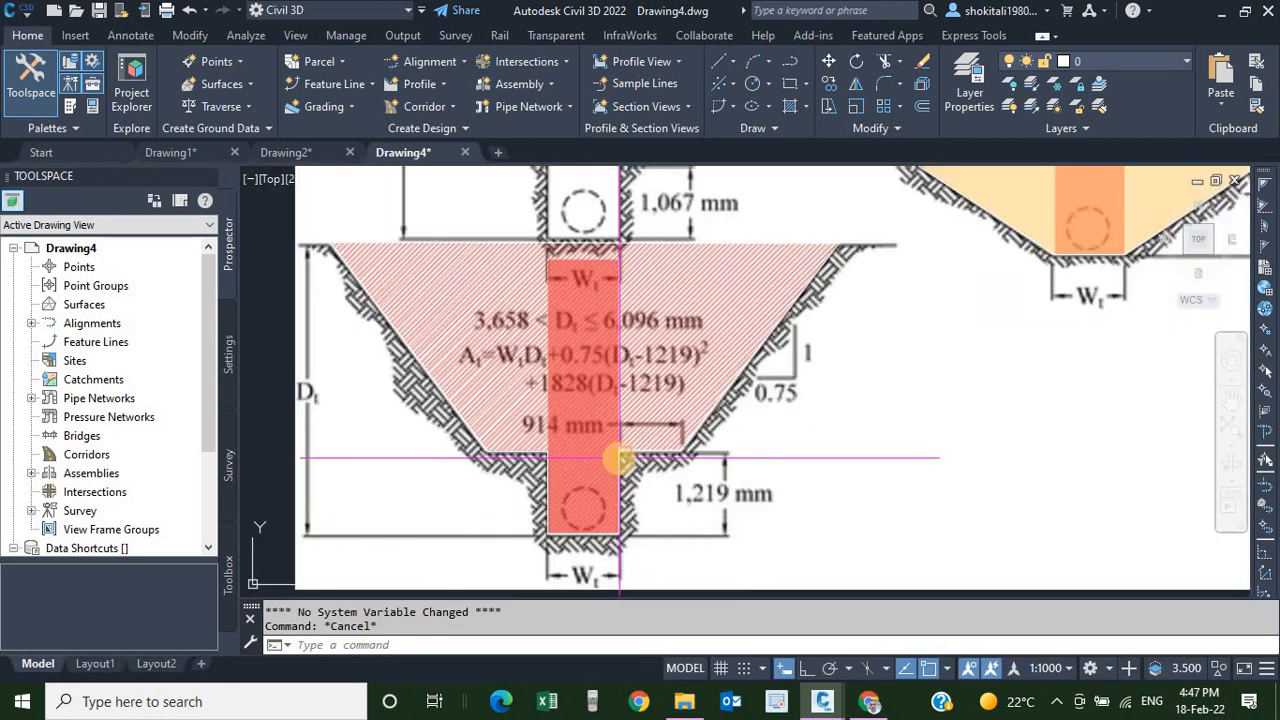
pyautogui.scroll(-4, 619, 455)
pyautogui.scroll(2, 619, 455)
pyautogui.moveTo(640, 300); pyautogui.dragTo(660, 380, button='middle')
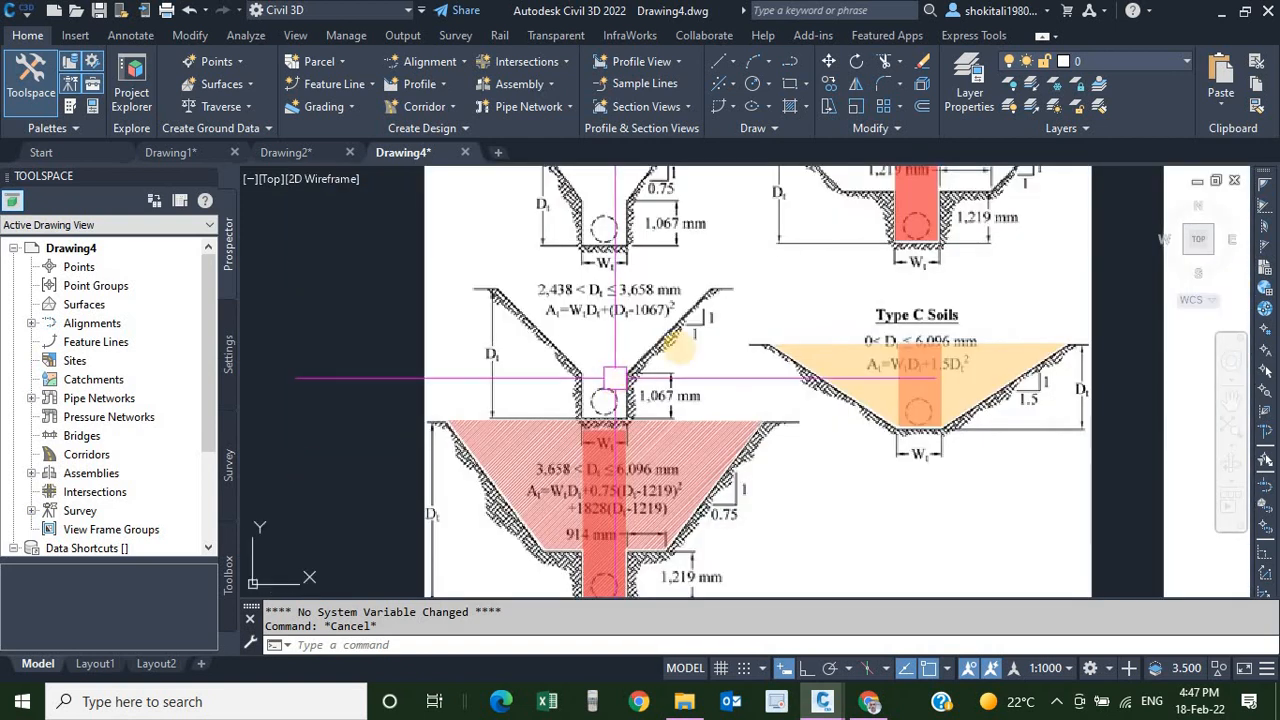
pyautogui.scroll(3, 680, 340)
pyautogui.scroll(-2, 712, 350)
pyautogui.scroll(2, 738, 316)
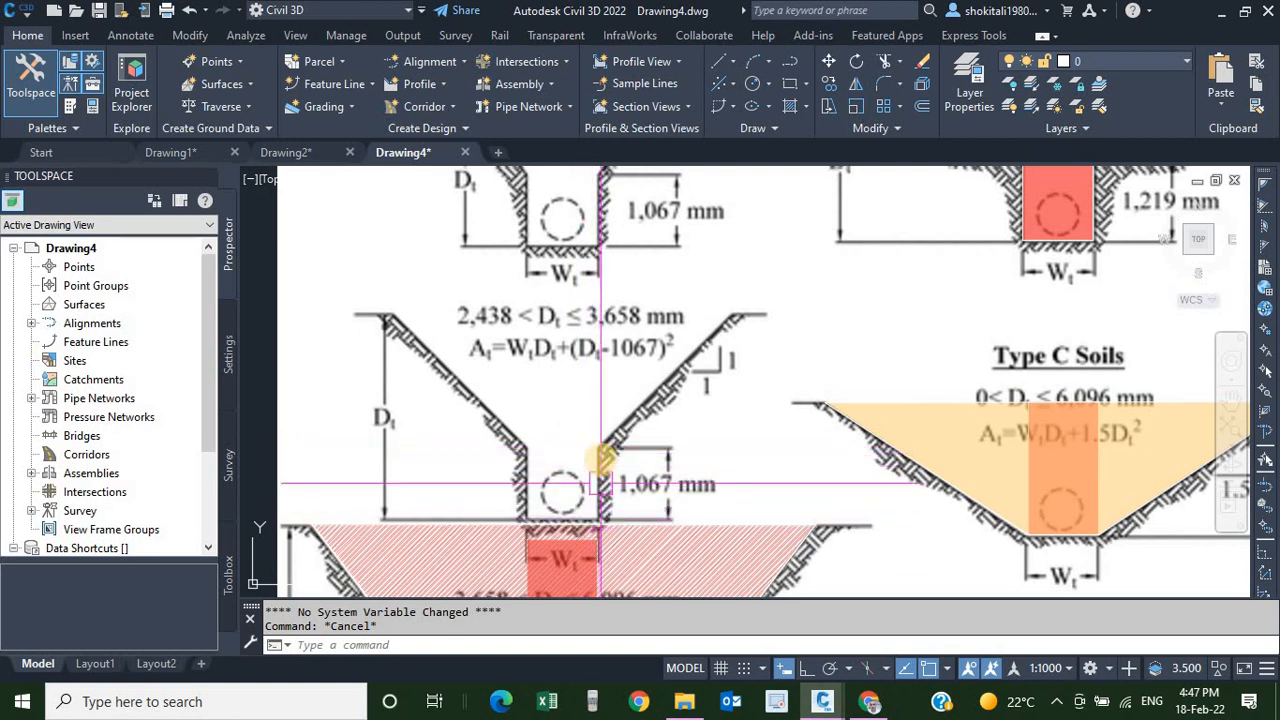
pyautogui.scroll(-4, 577, 453)
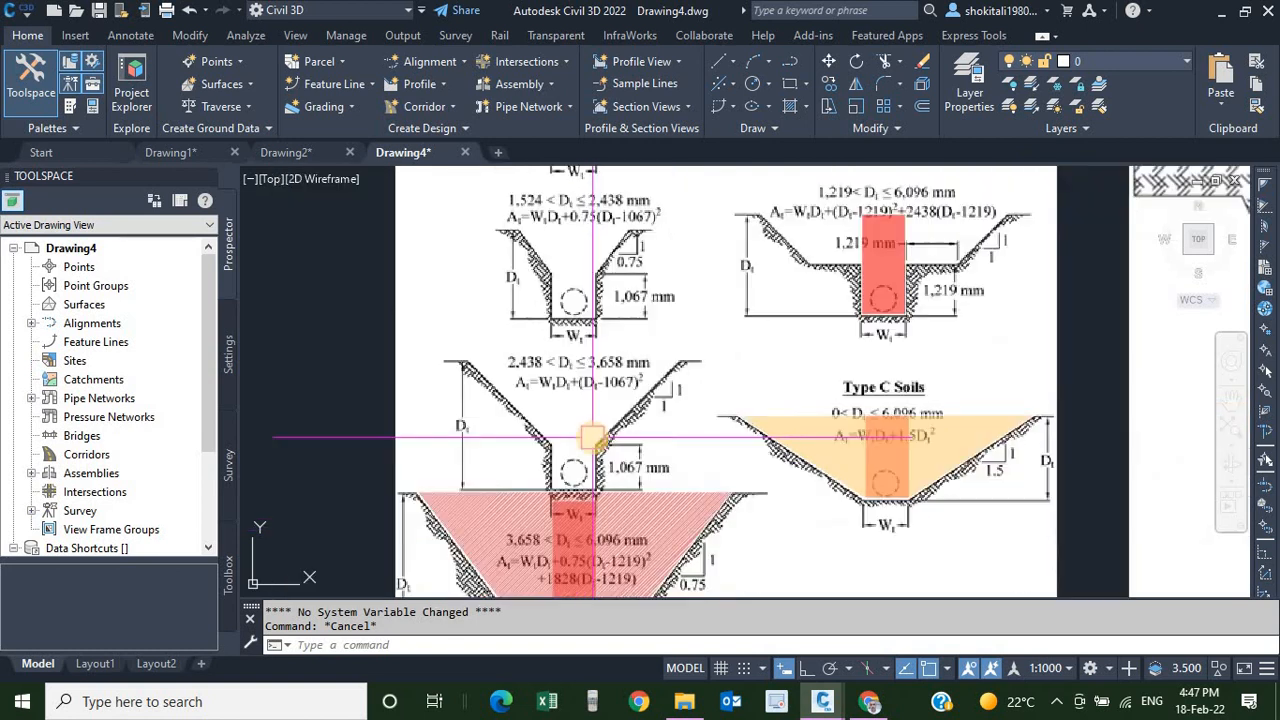
# - Switch to Drawing1 and examine the trench surface's boundary, triangle lines and labelled survey points in plan
pyautogui.click(172, 152)
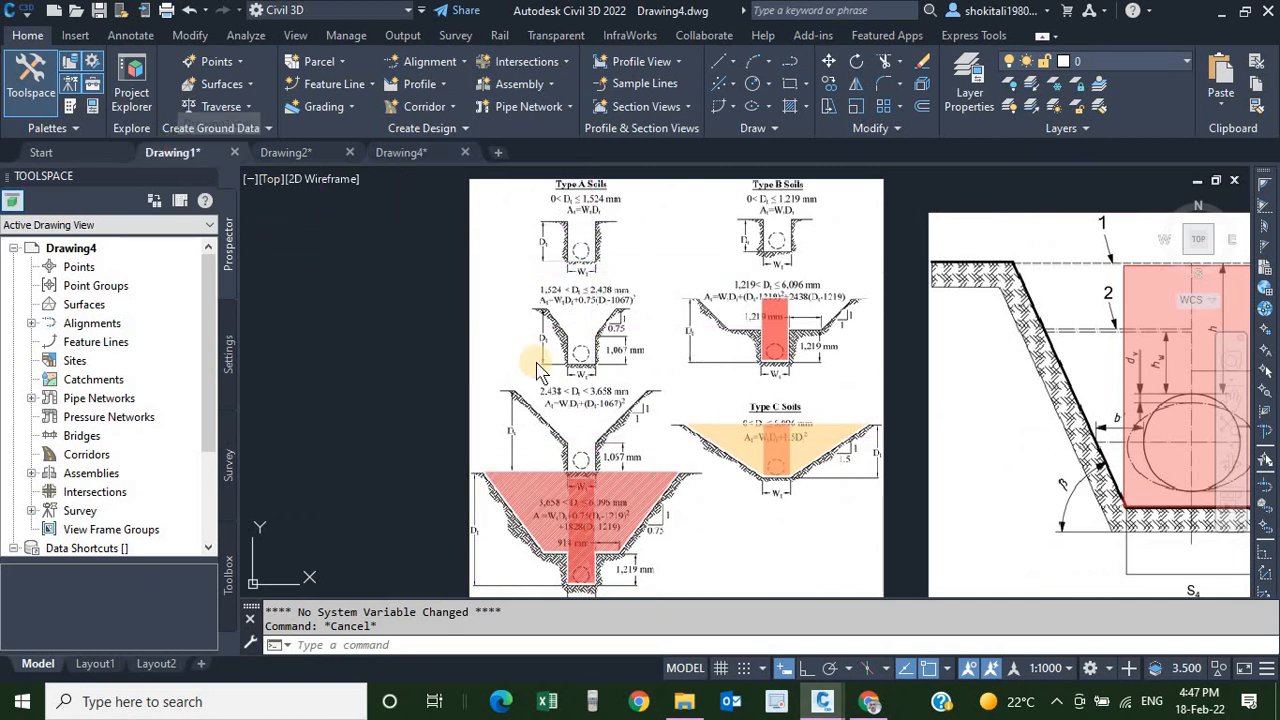
pyautogui.scroll(6, 660, 388)
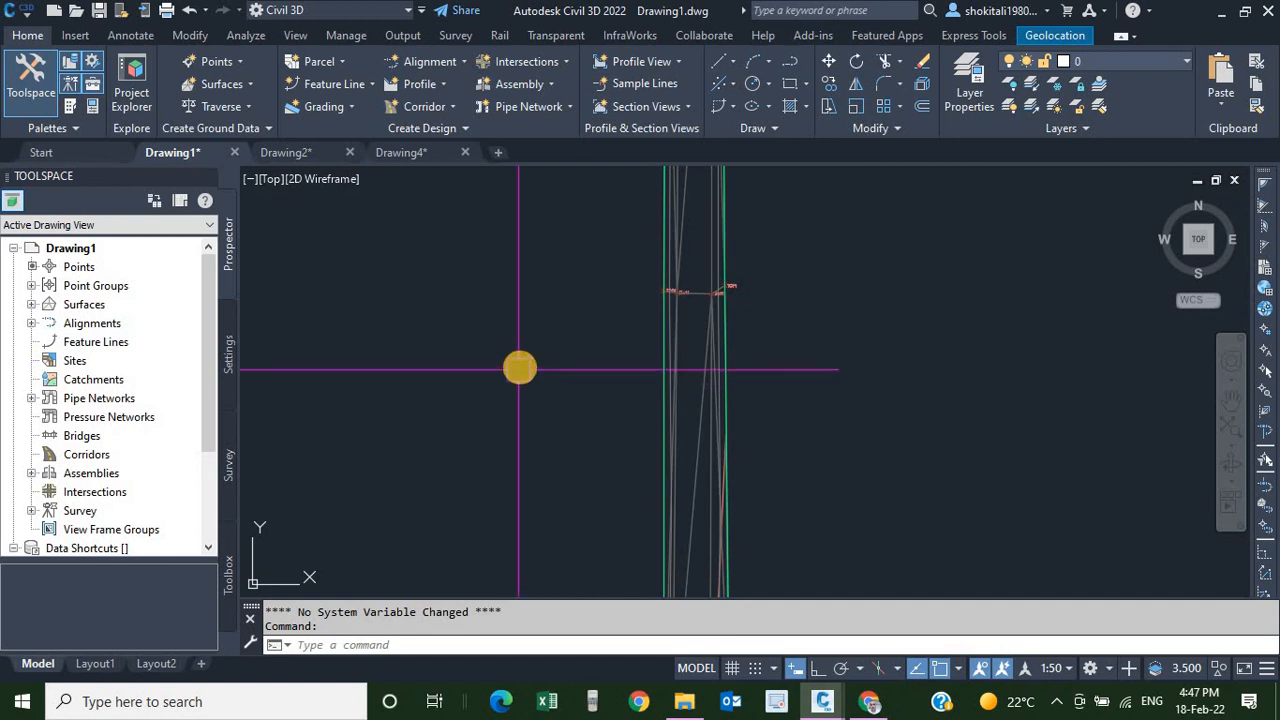
pyautogui.press('Escape')
pyautogui.scroll(4, 660, 330)
pyautogui.scroll(-8, 586, 376)
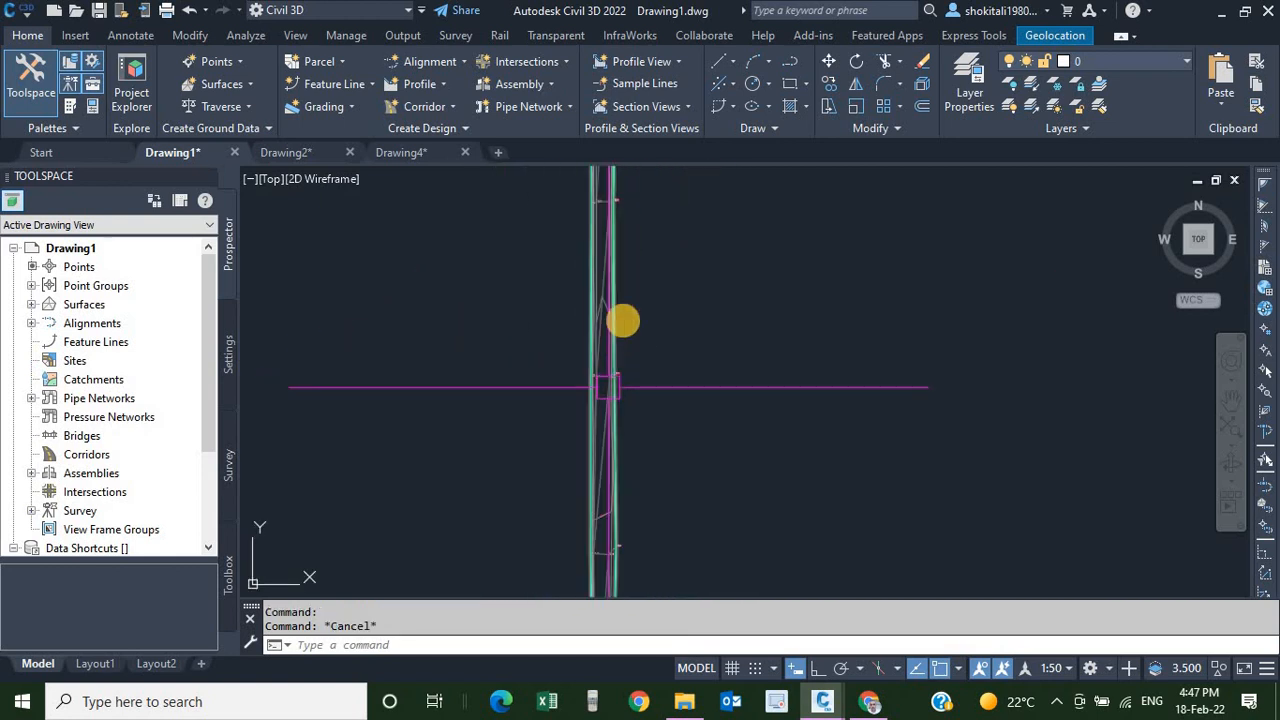
pyautogui.scroll(10, 590, 346)
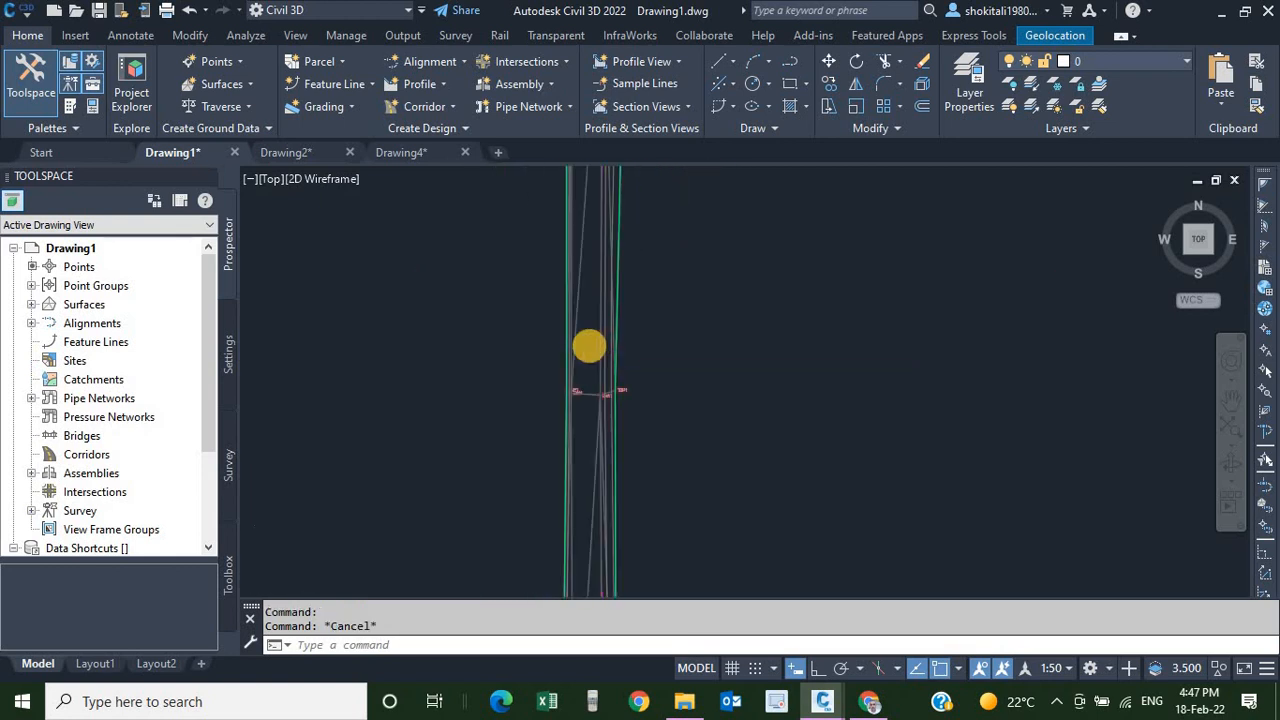
pyautogui.scroll(-5, 590, 346)
pyautogui.scroll(-5, 668, 347)
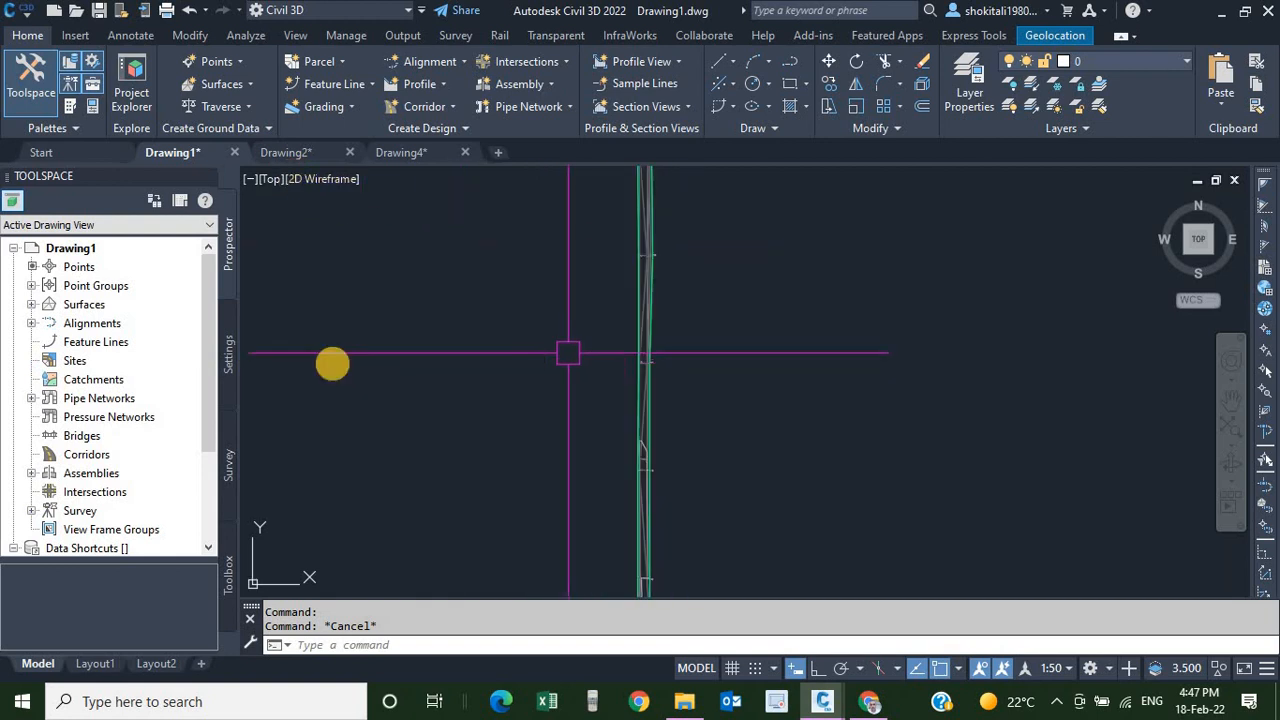
pyautogui.scroll(-3, 607, 357)
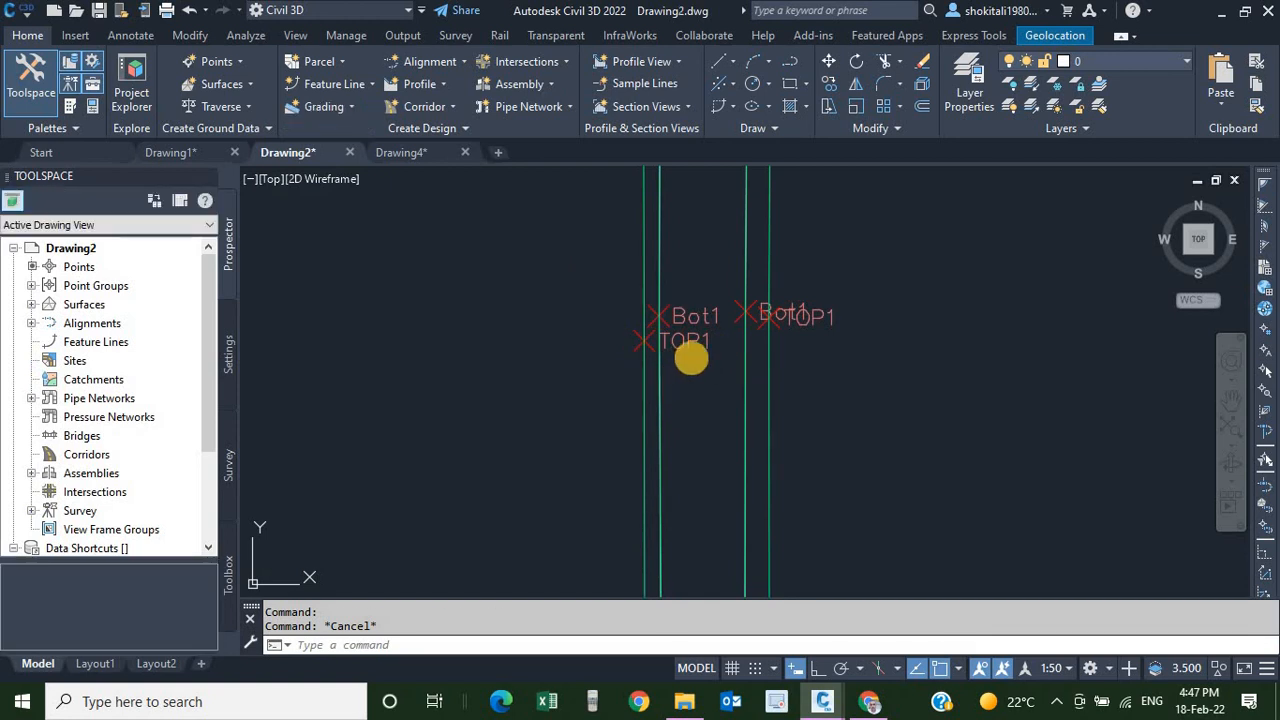
# - In Drawing2, select the Base TIN surface beside the Bot1 and TOP1 points and open it in the Object Viewer
pyautogui.scroll(2, 734, 380)
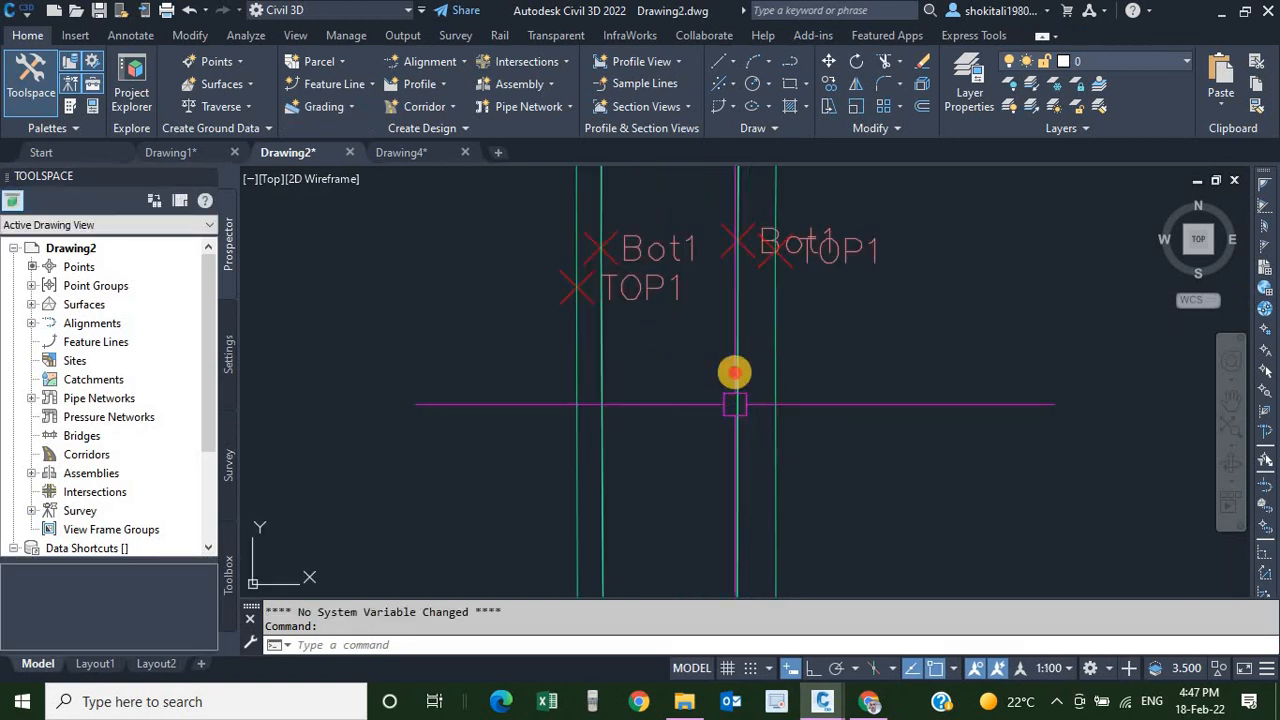
pyautogui.click(689, 377)
pyautogui.rightClick(512, 320)
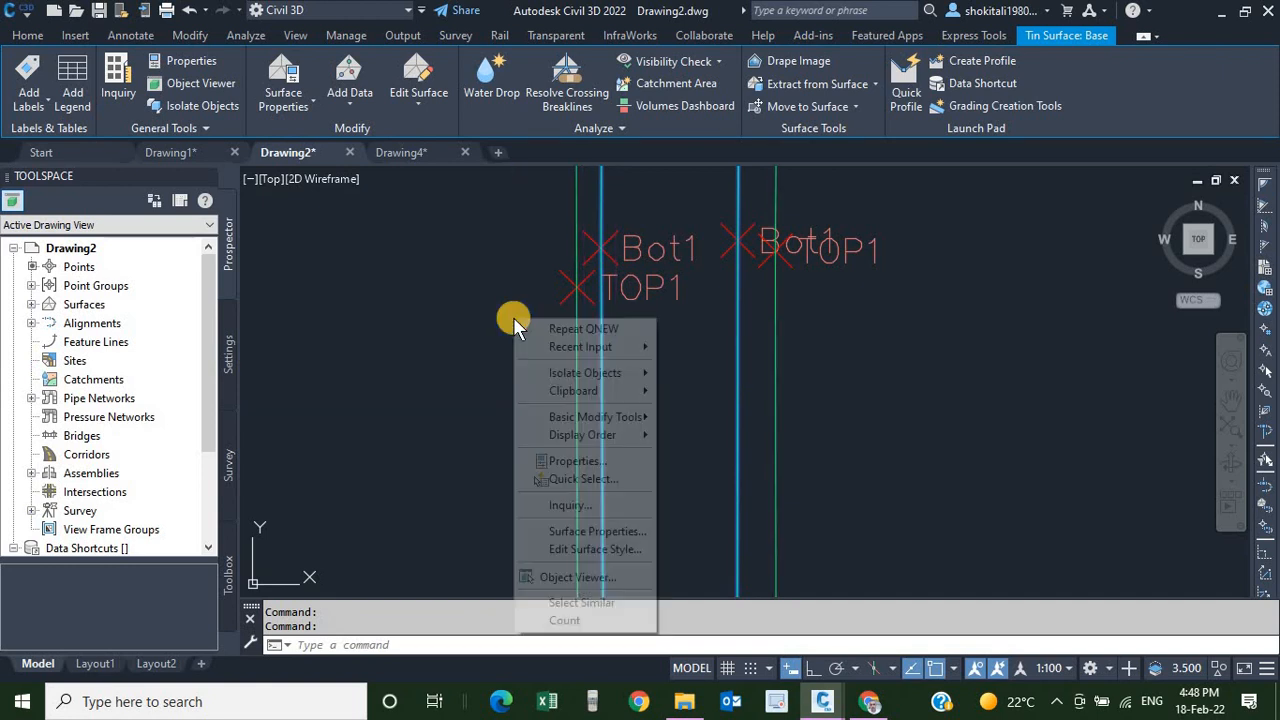
pyautogui.click(618, 550)
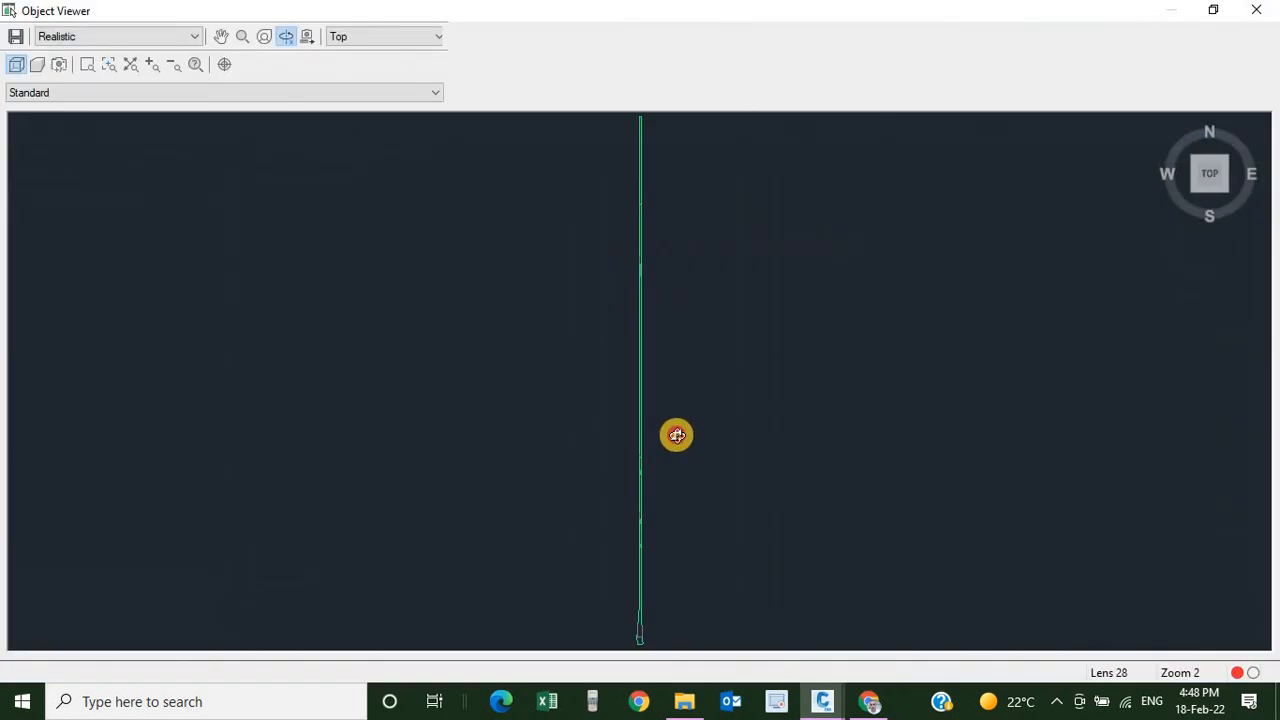
# - Orbit the Base surface to inspect its strip of triangles in 3D, then close the viewer and clear the selection
pyautogui.moveTo(677, 434); pyautogui.dragTo(667, 288)
pyautogui.moveTo(647, 435); pyautogui.dragTo(670, 383)
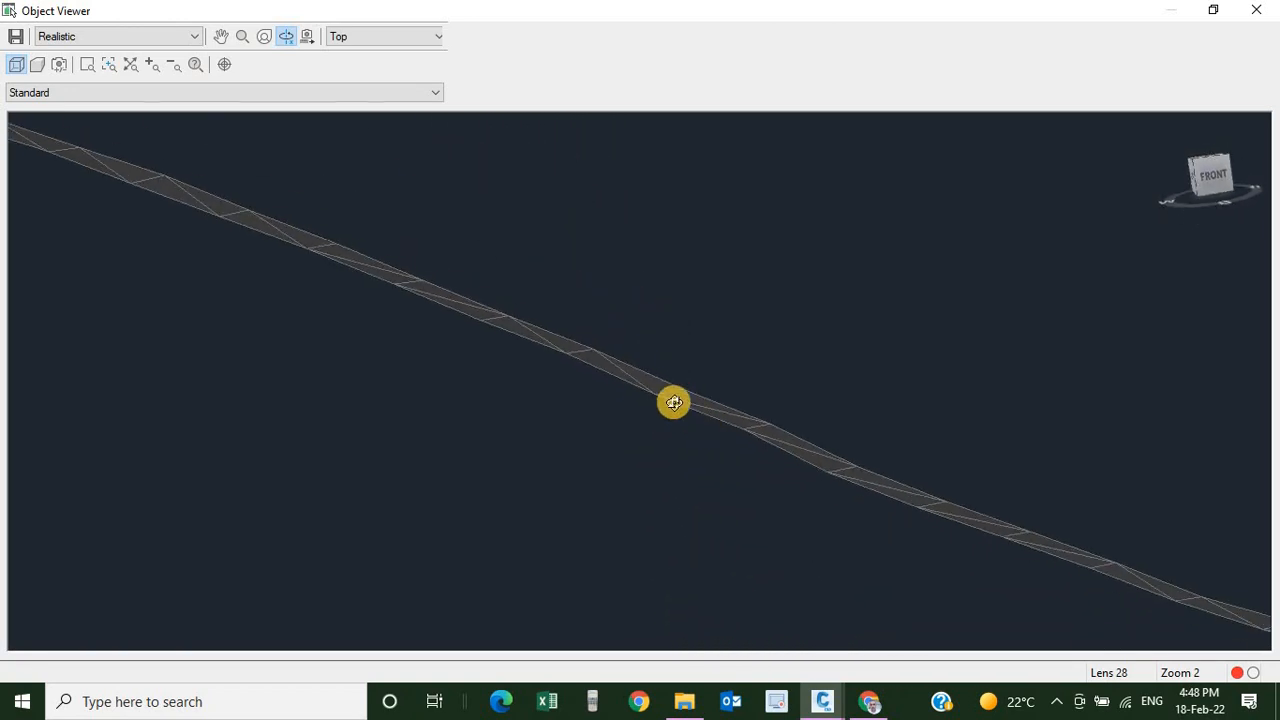
pyautogui.scroll(4, 674, 402)
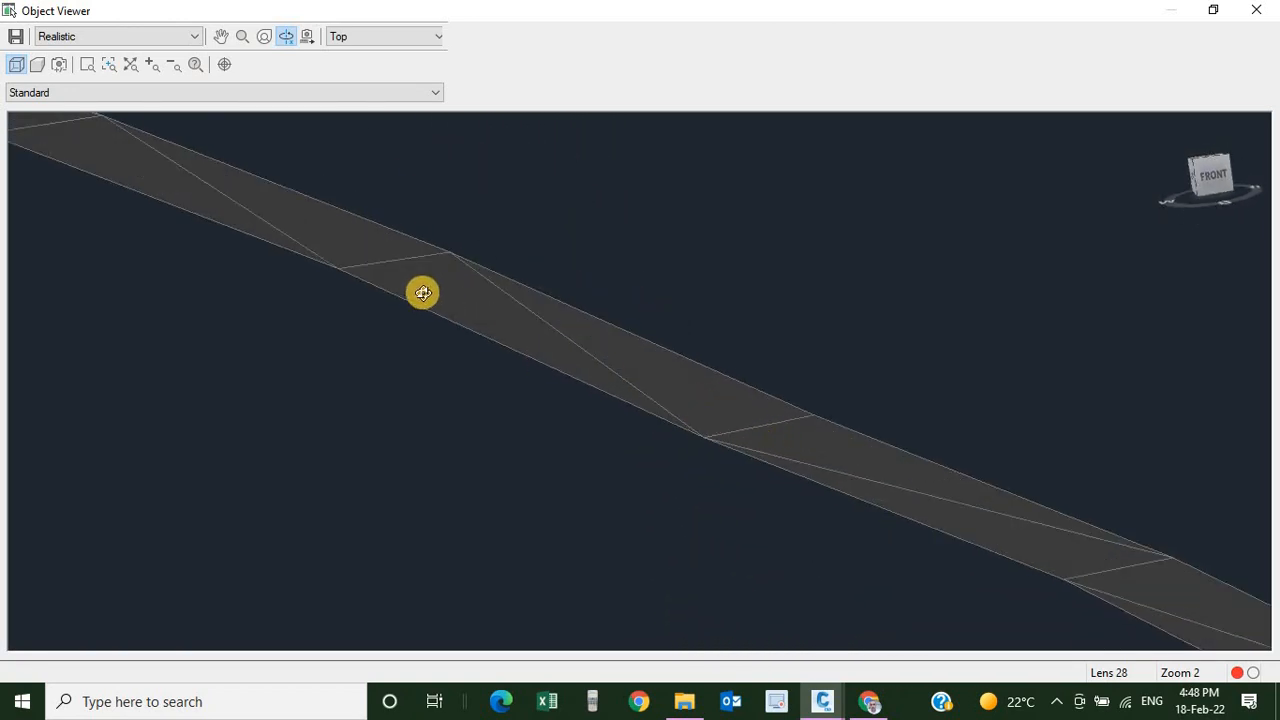
pyautogui.scroll(-2, 554, 327)
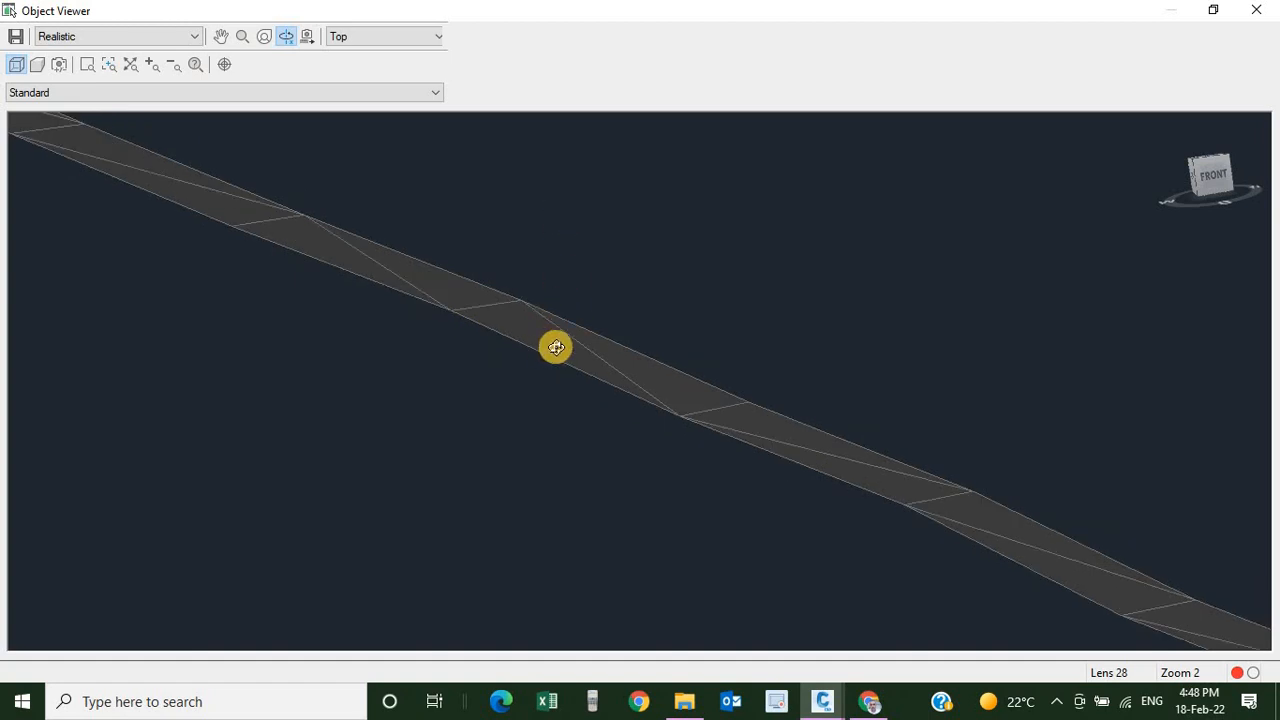
pyautogui.press('Escape')
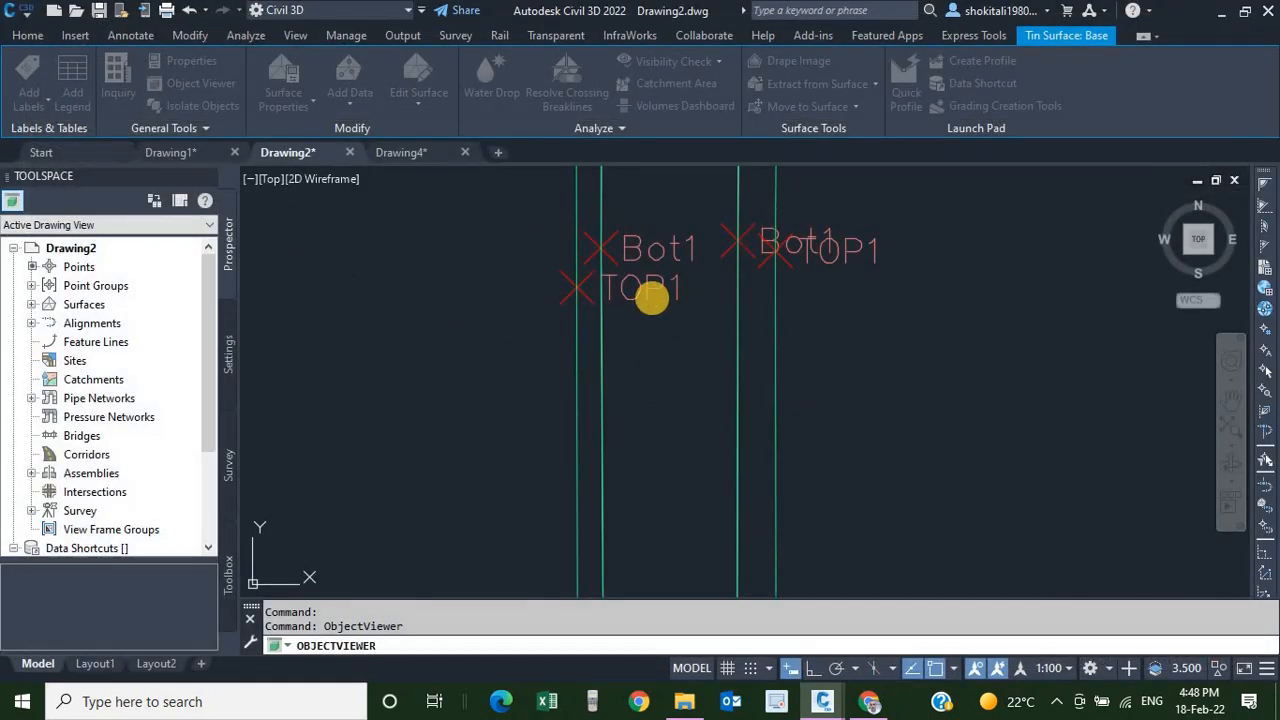
pyautogui.press('Escape')
pyautogui.scroll(2, 645, 240)
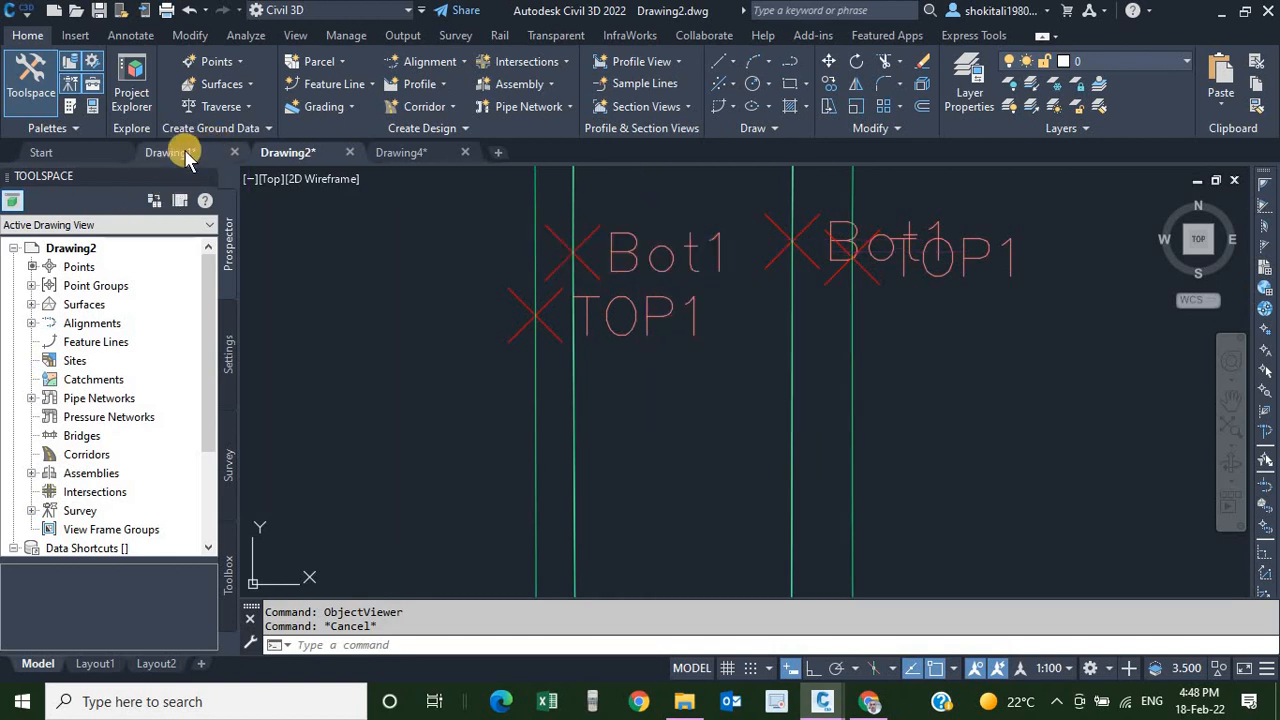
# - Switch back to Drawing1, select the trench surface and open it in the Object Viewer
pyautogui.click(180, 153)
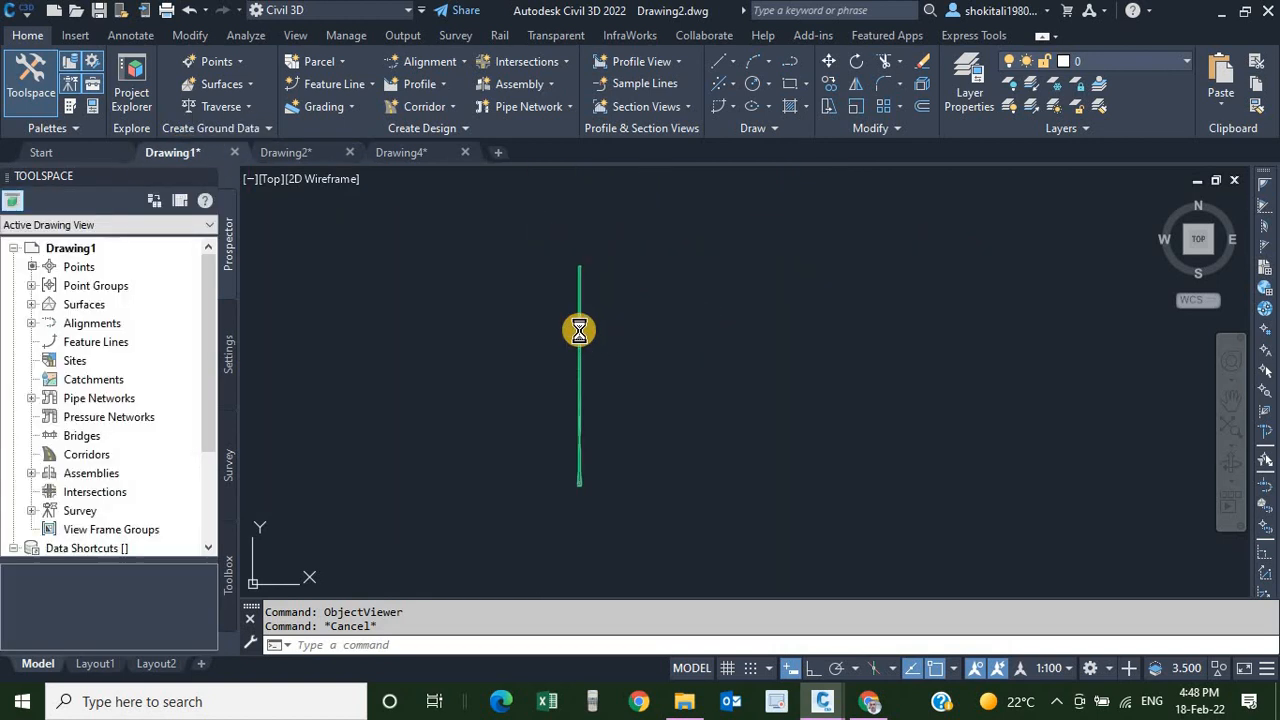
pyautogui.scroll(5, 586, 337)
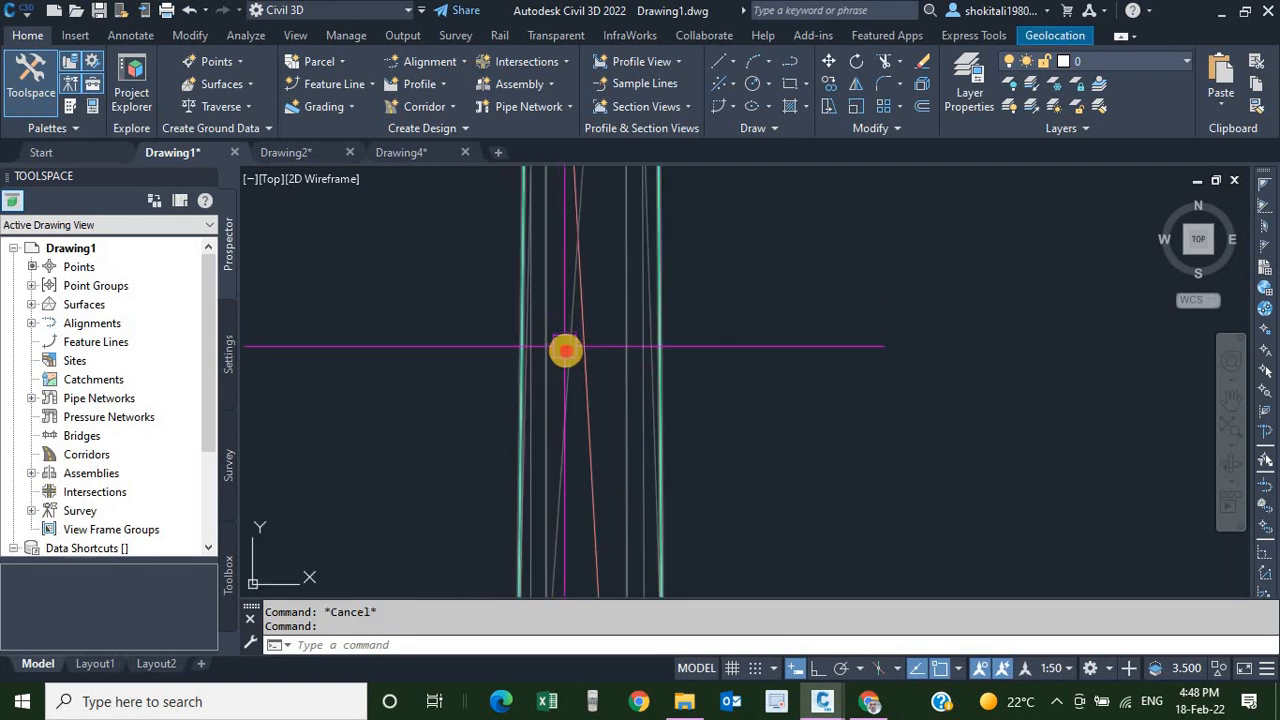
pyautogui.click(561, 349)
pyautogui.scroll(-3, 608, 349)
pyautogui.moveTo(611, 349); pyautogui.dragTo(625, 246, button='middle')
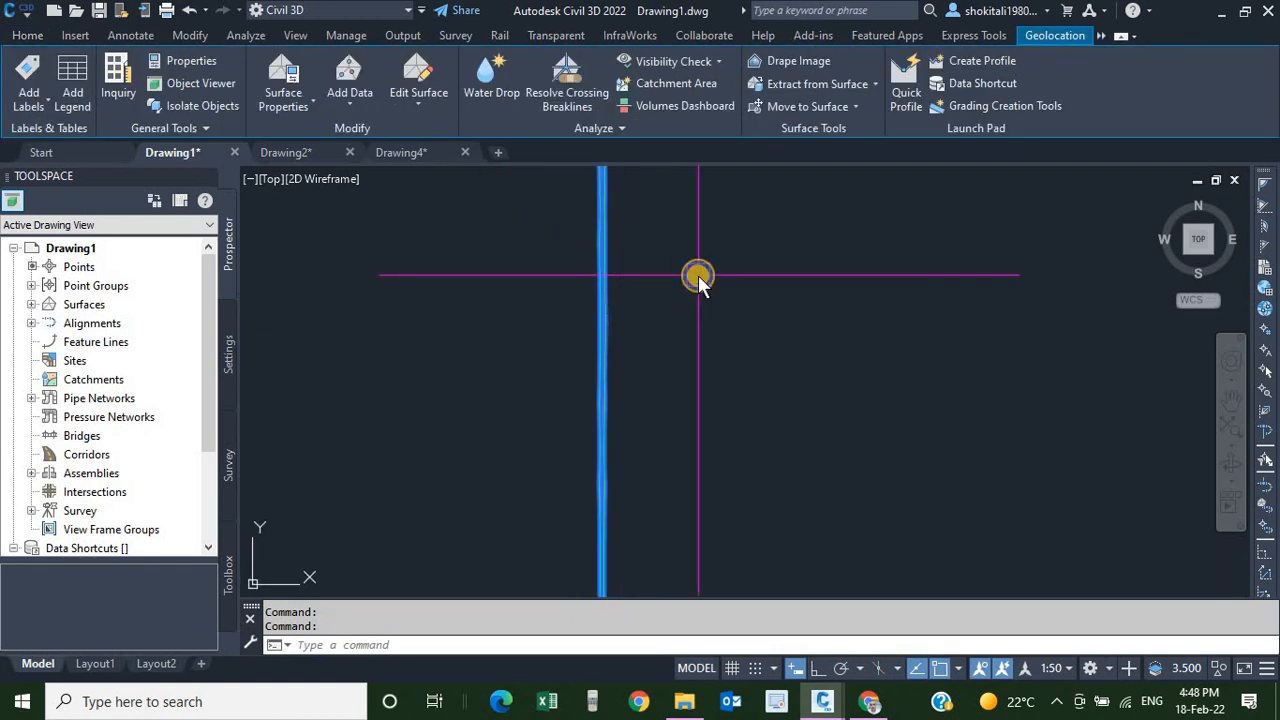
pyautogui.rightClick(697, 277)
pyautogui.click(775, 535)
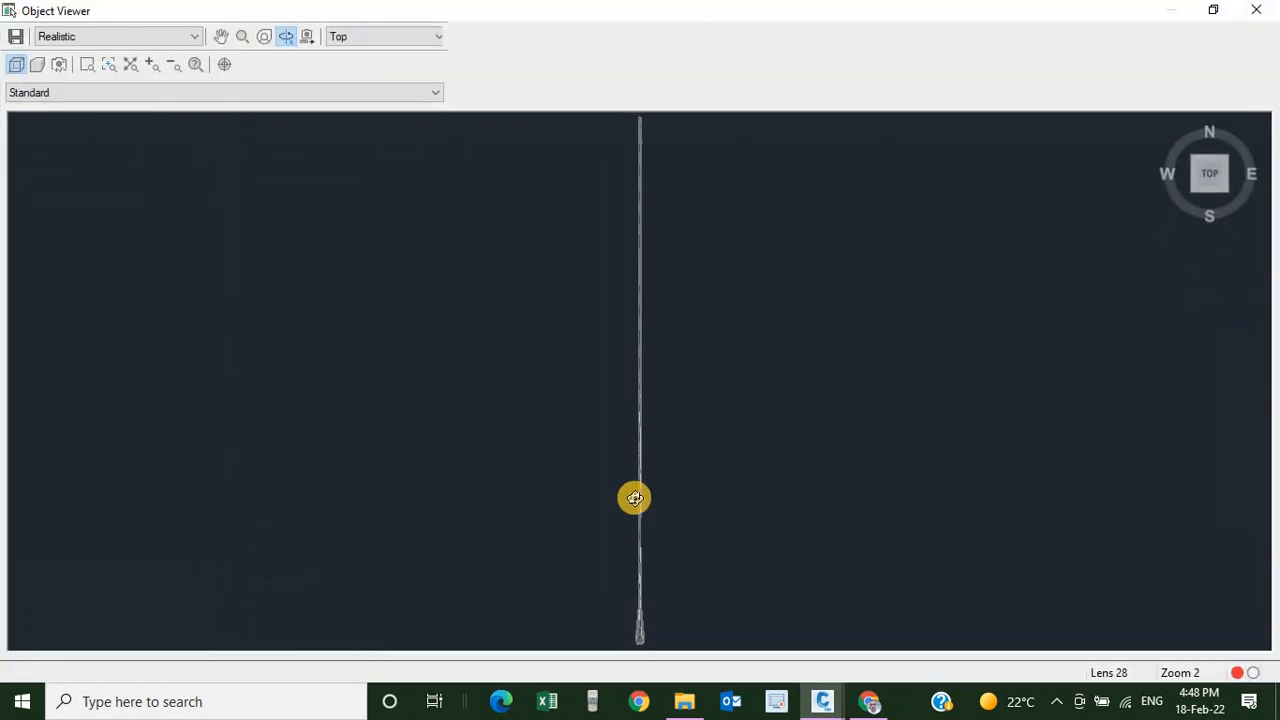
# - Orbit the trench surface in 3D to examine its flat bottom and the sloped walls on both sides
pyautogui.moveTo(631, 497); pyautogui.dragTo(644, 298)
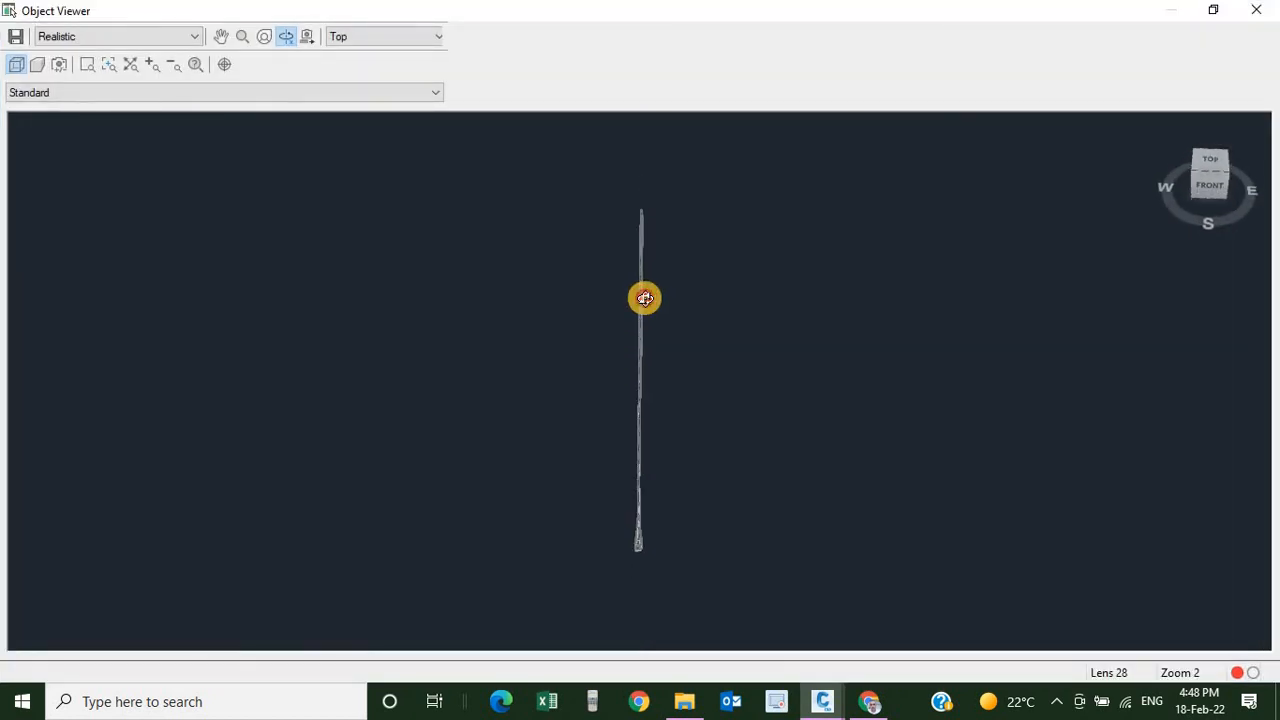
pyautogui.moveTo(641, 376); pyautogui.dragTo(638, 308)
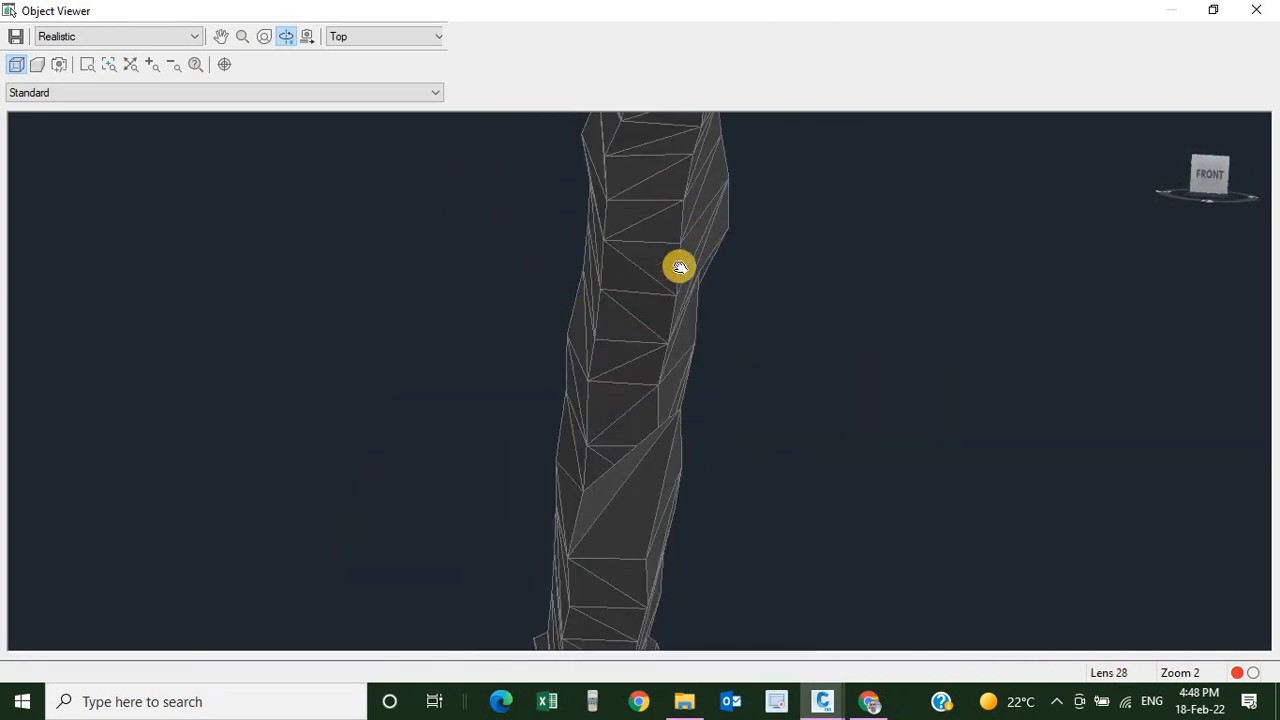
pyautogui.moveTo(679, 267); pyautogui.dragTo(663, 391)
pyautogui.scroll(5, 681, 385)
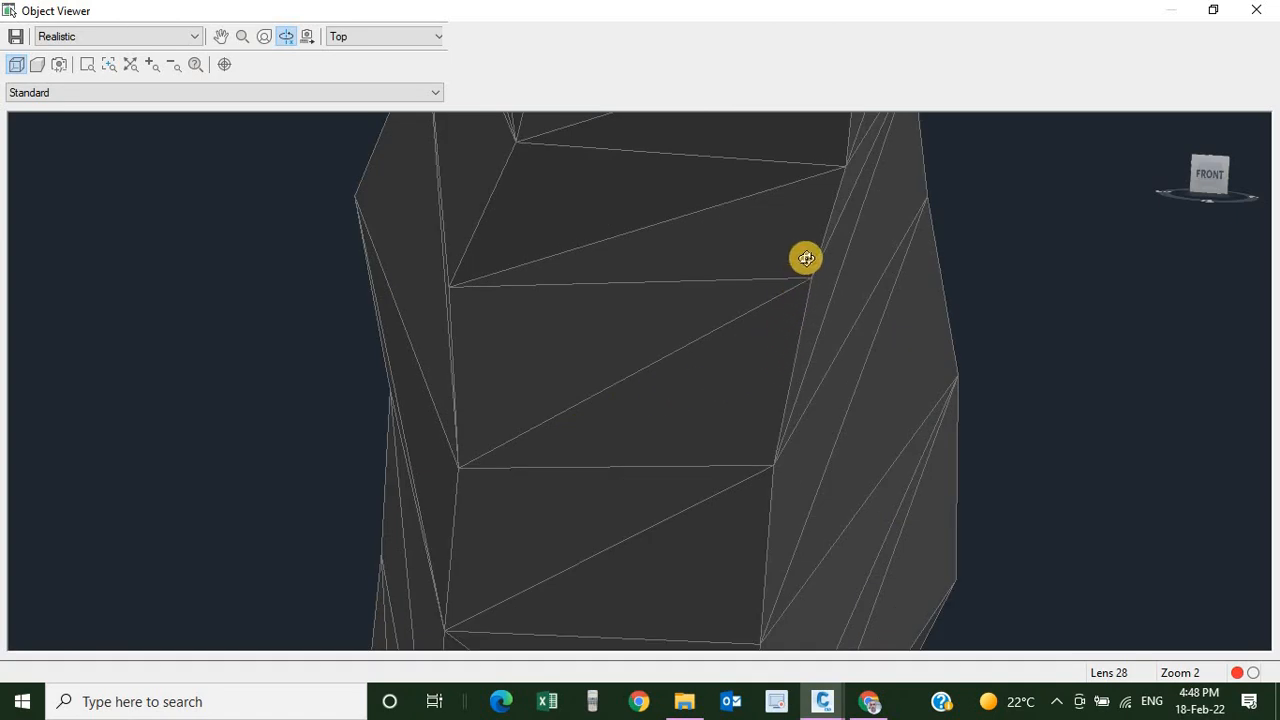
pyautogui.scroll(-4, 800, 337)
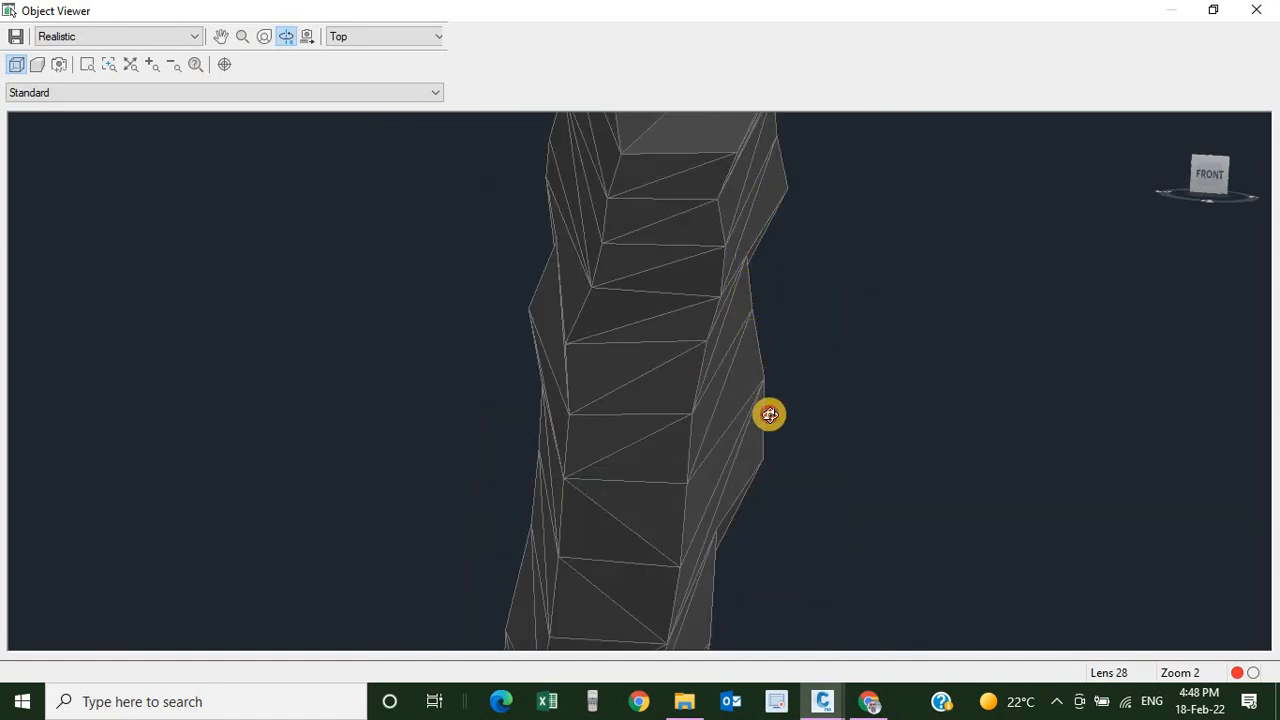
pyautogui.moveTo(769, 414); pyautogui.dragTo(784, 419)
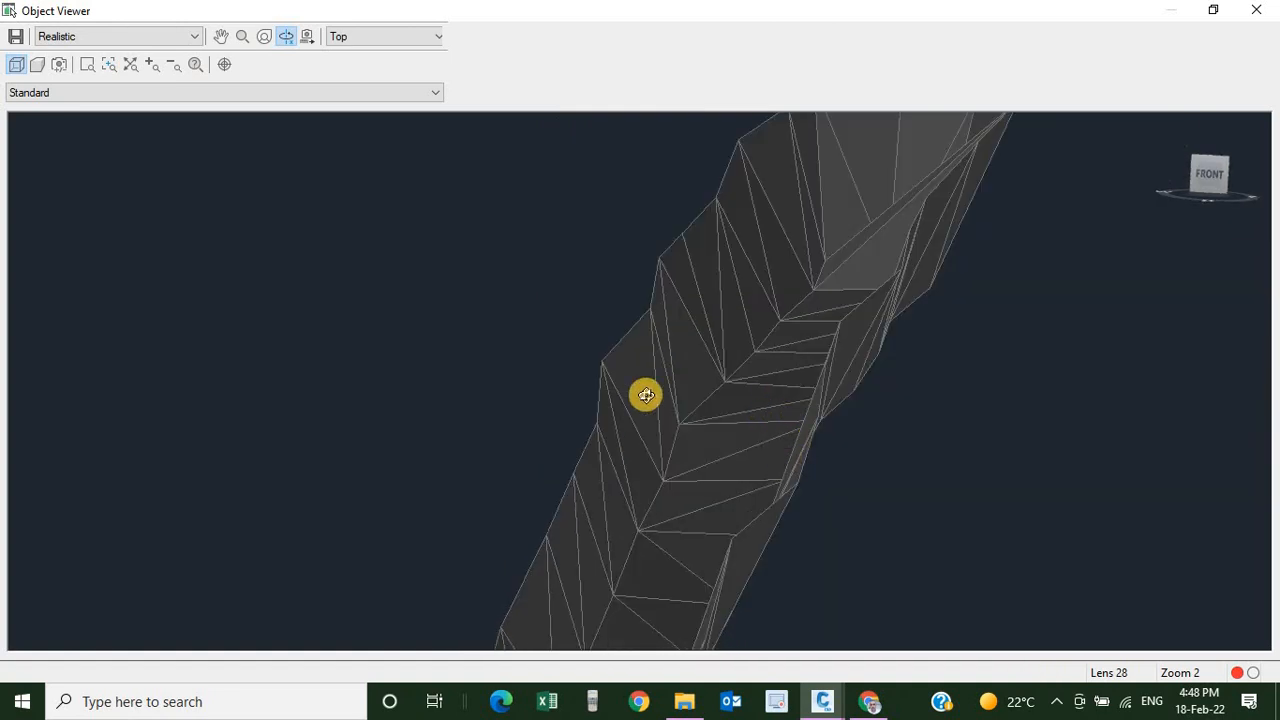
pyautogui.moveTo(713, 443); pyautogui.dragTo(641, 428)
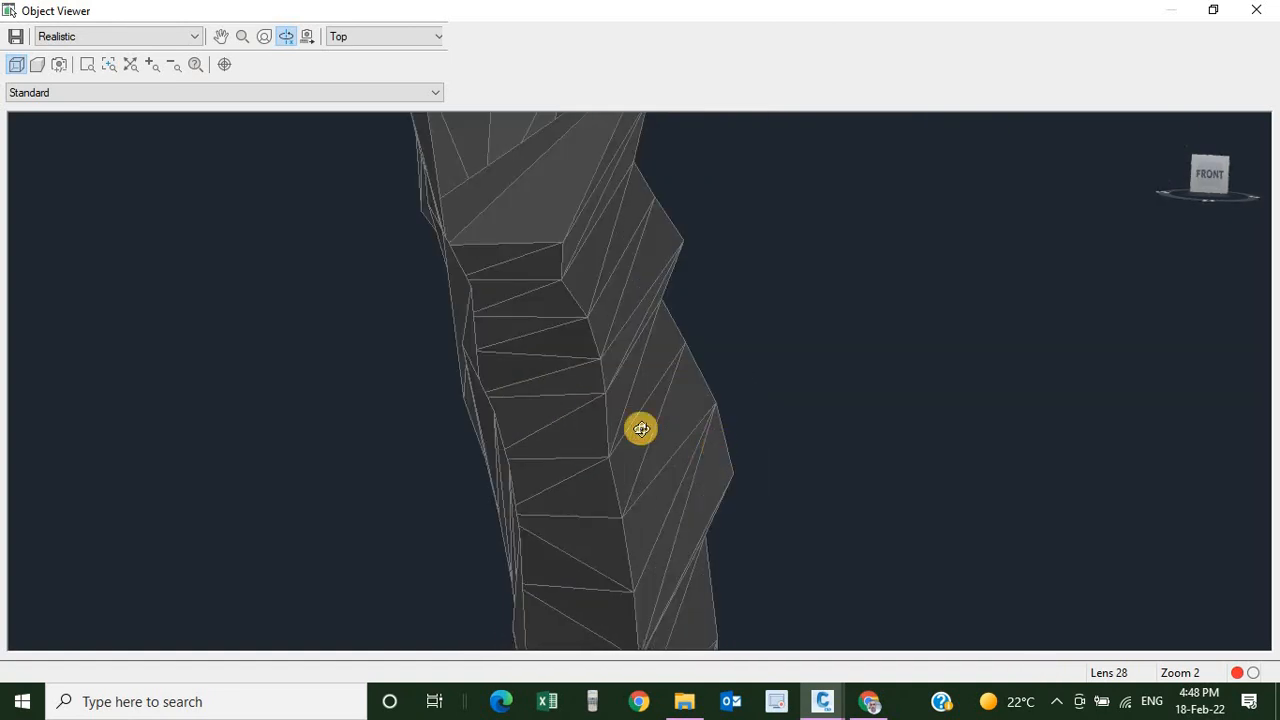
# - Examine the triangulation at the far end of the trench surface, where the bottom meets the end face
pyautogui.scroll(-3, 581, 311)
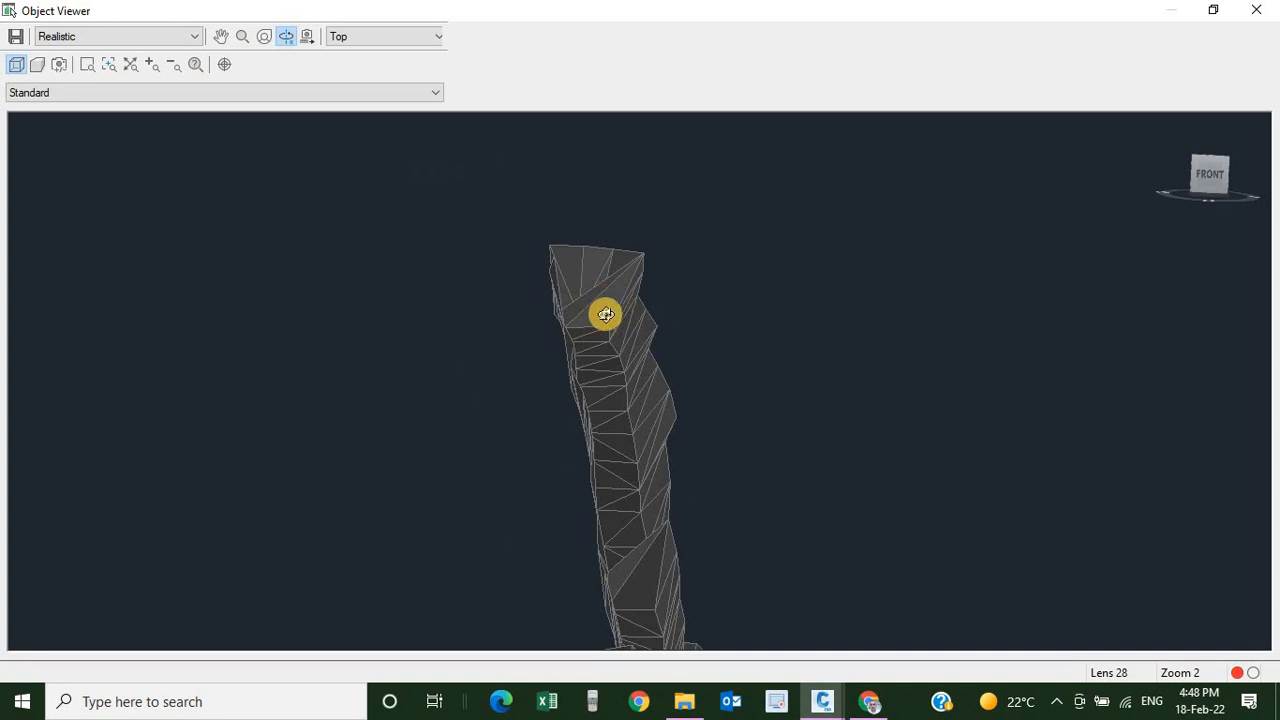
pyautogui.moveTo(600, 280); pyautogui.dragTo(663, 389, button='middle')
pyautogui.scroll(3, 590, 369)
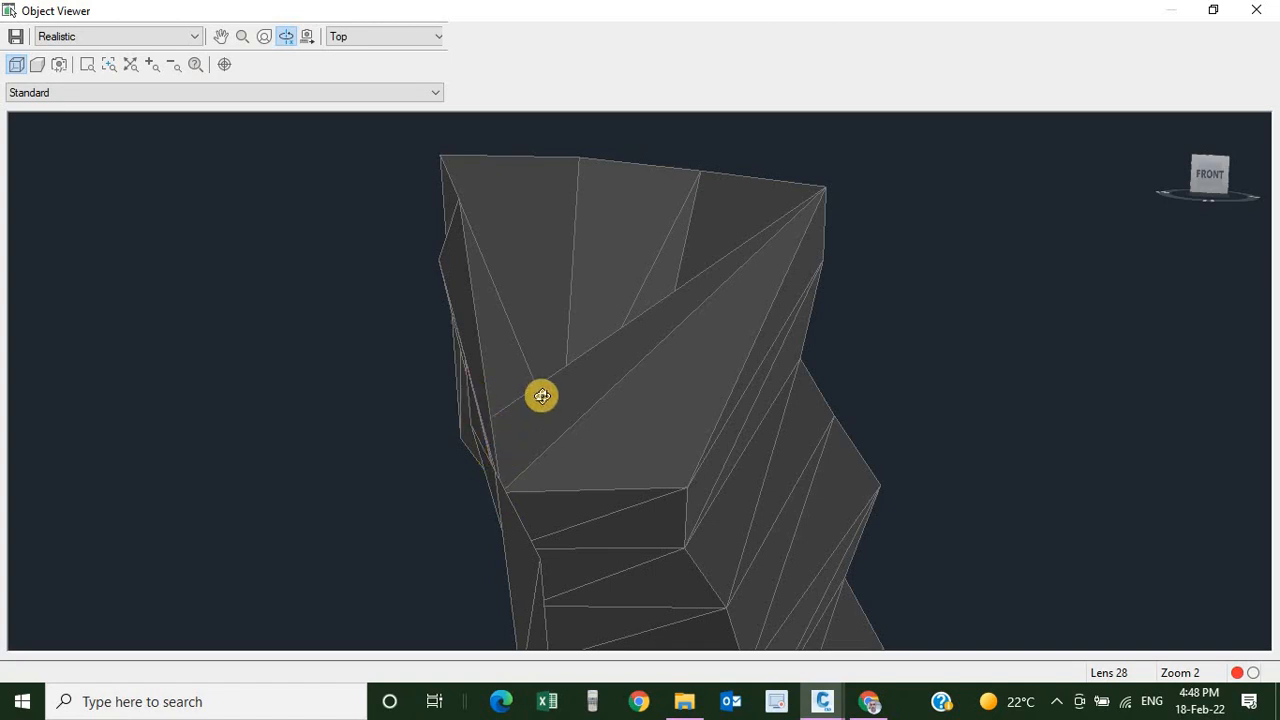
pyautogui.scroll(-5, 541, 396)
pyautogui.scroll(-2, 625, 532)
# - Inspect the irregular triangles partway along the trench surface from above and from the side, then close the viewer
pyautogui.scroll(6, 650, 510)
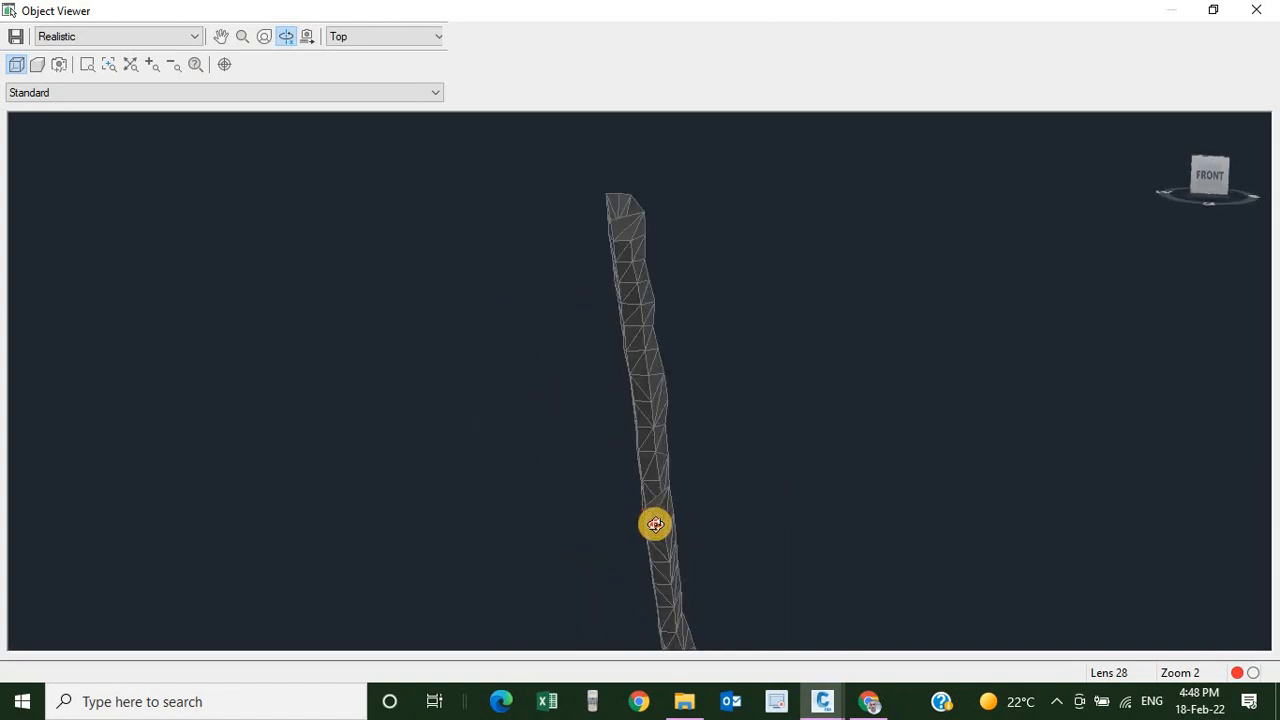
pyautogui.moveTo(612, 268); pyautogui.dragTo(676, 240)
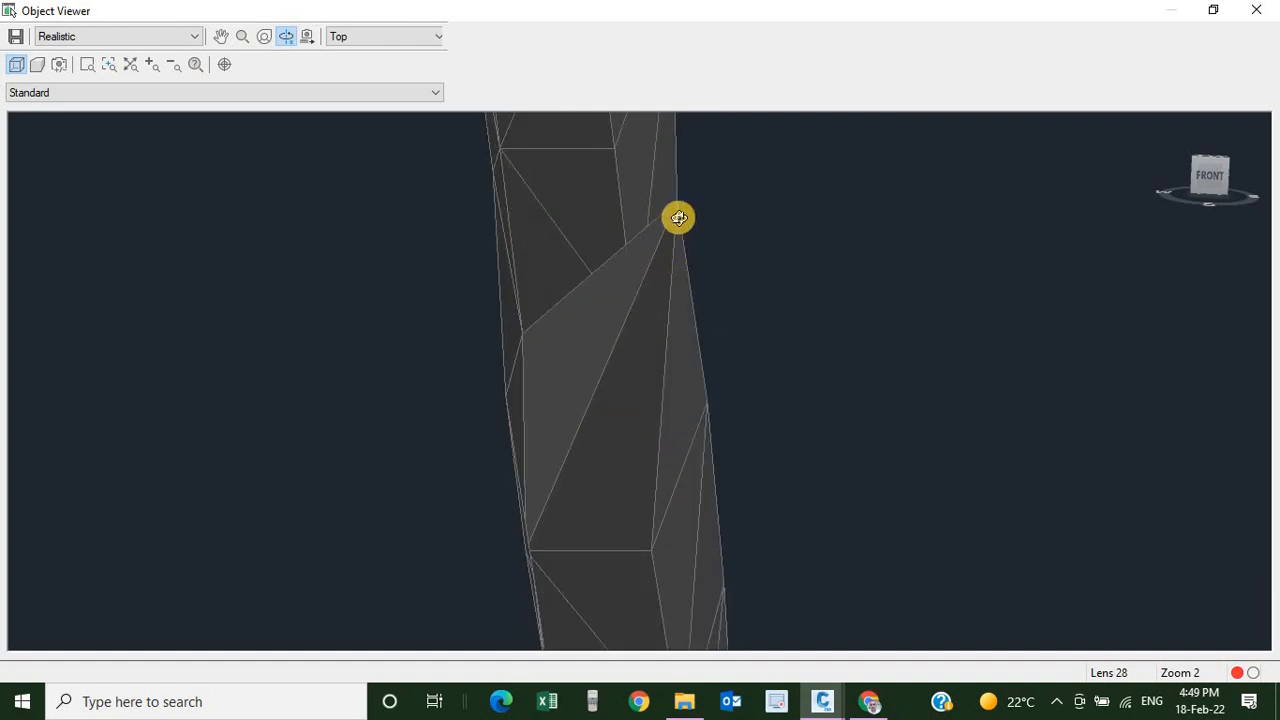
pyautogui.scroll(-3, 542, 491)
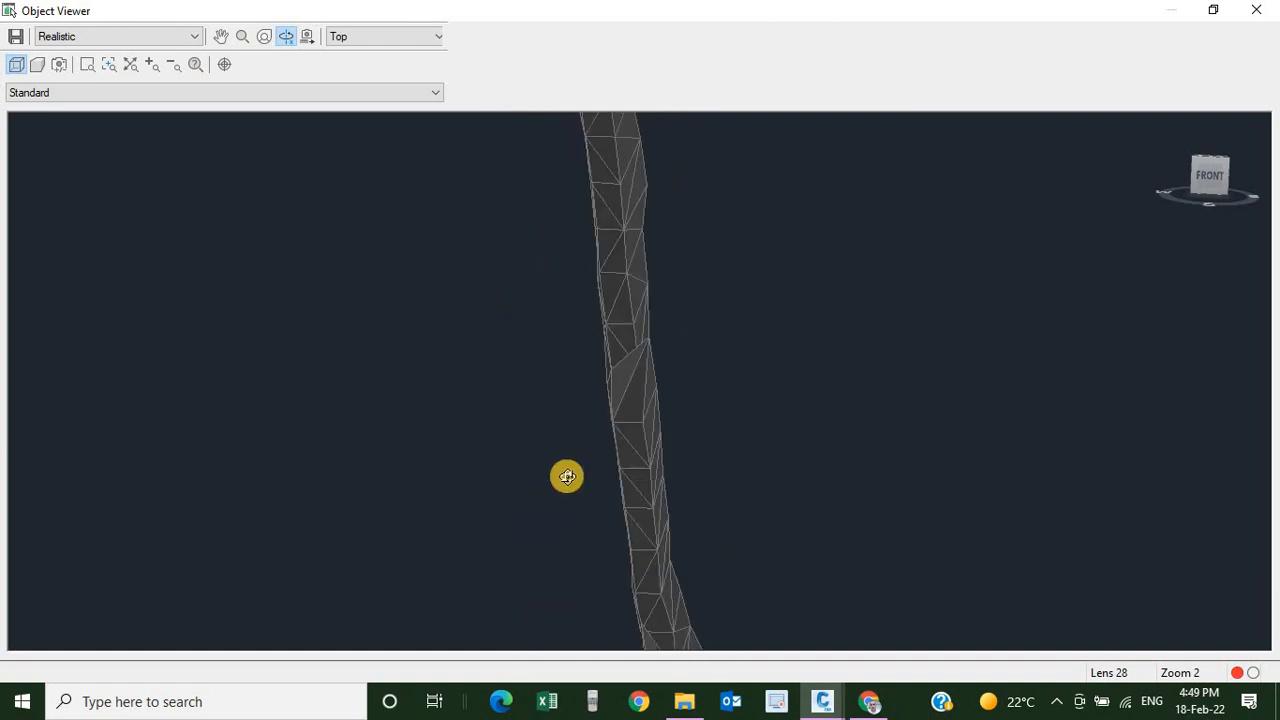
pyautogui.scroll(-2, 566, 477)
pyautogui.moveTo(678, 499); pyautogui.dragTo(550, 345)
pyautogui.scroll(3, 589, 303)
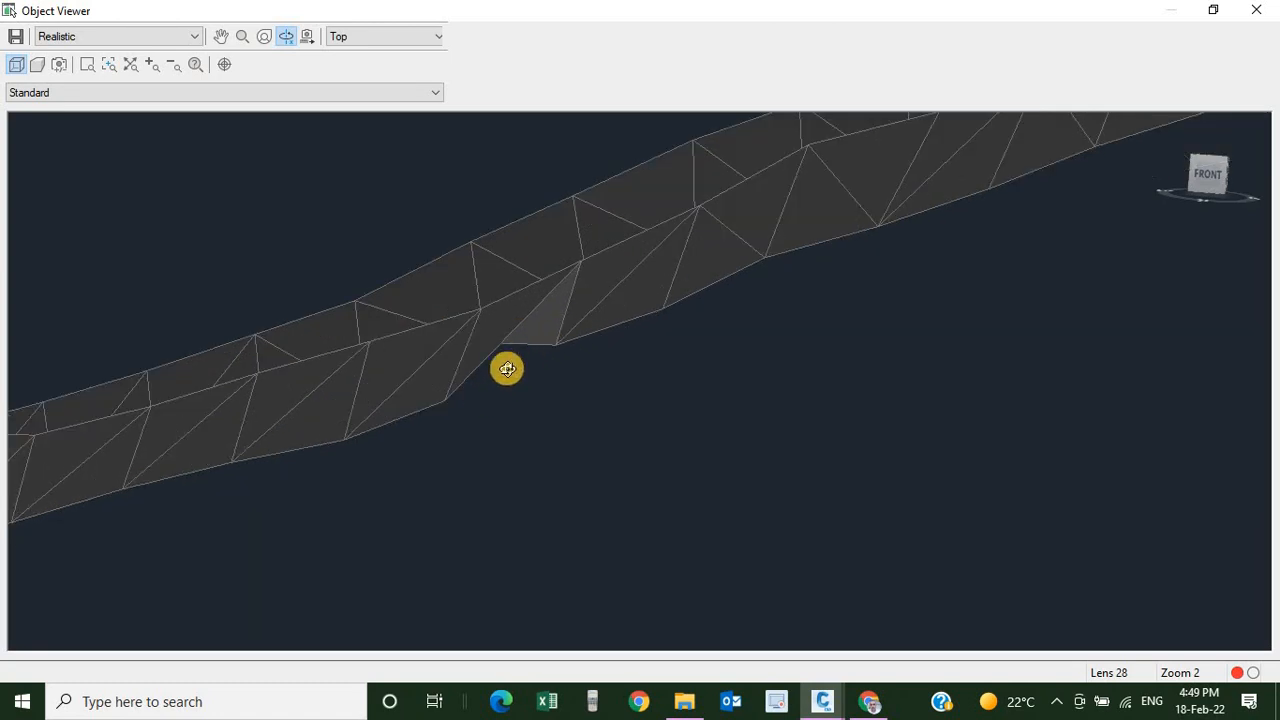
pyautogui.press('Escape')
pyautogui.press('Escape')
pyautogui.scroll(10, 587, 372)
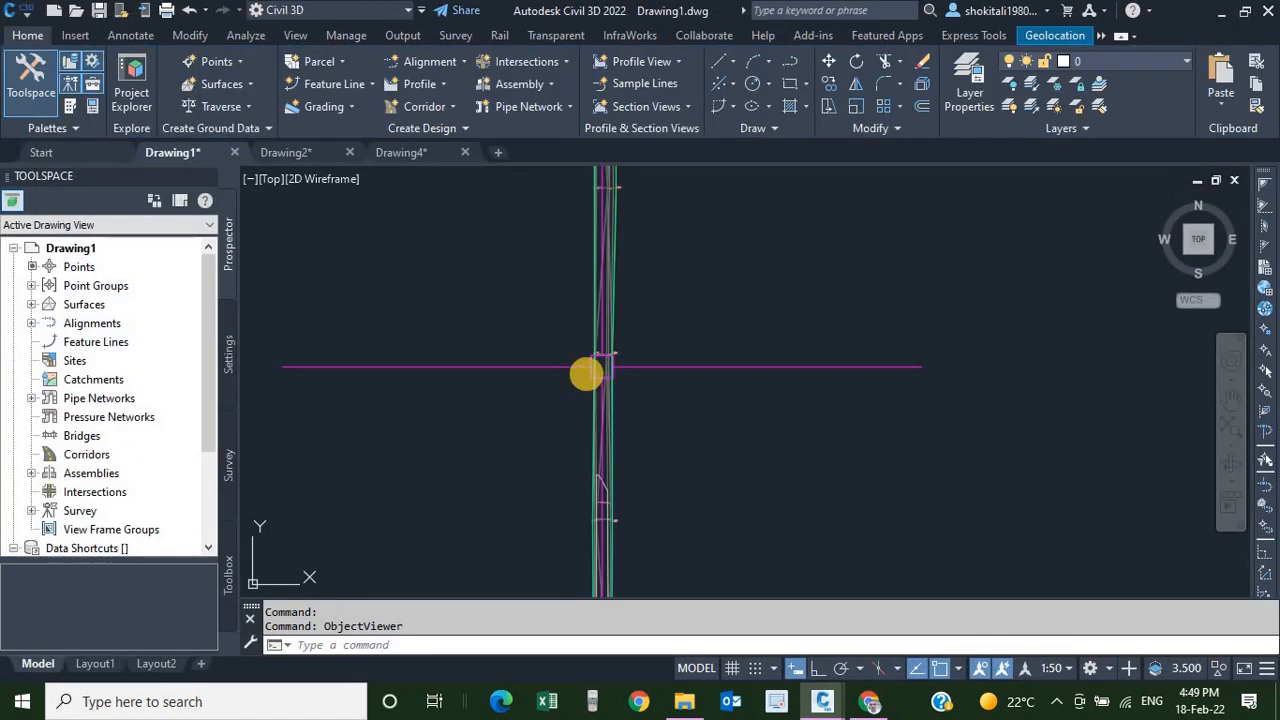
# - Switch to Drawing2, send the Base surface to the back of the display order and clear the selection at the Bot1 points
pyautogui.scroll(-8, 648, 343)
pyautogui.moveTo(651, 457); pyautogui.dragTo(622, 380, button='middle')
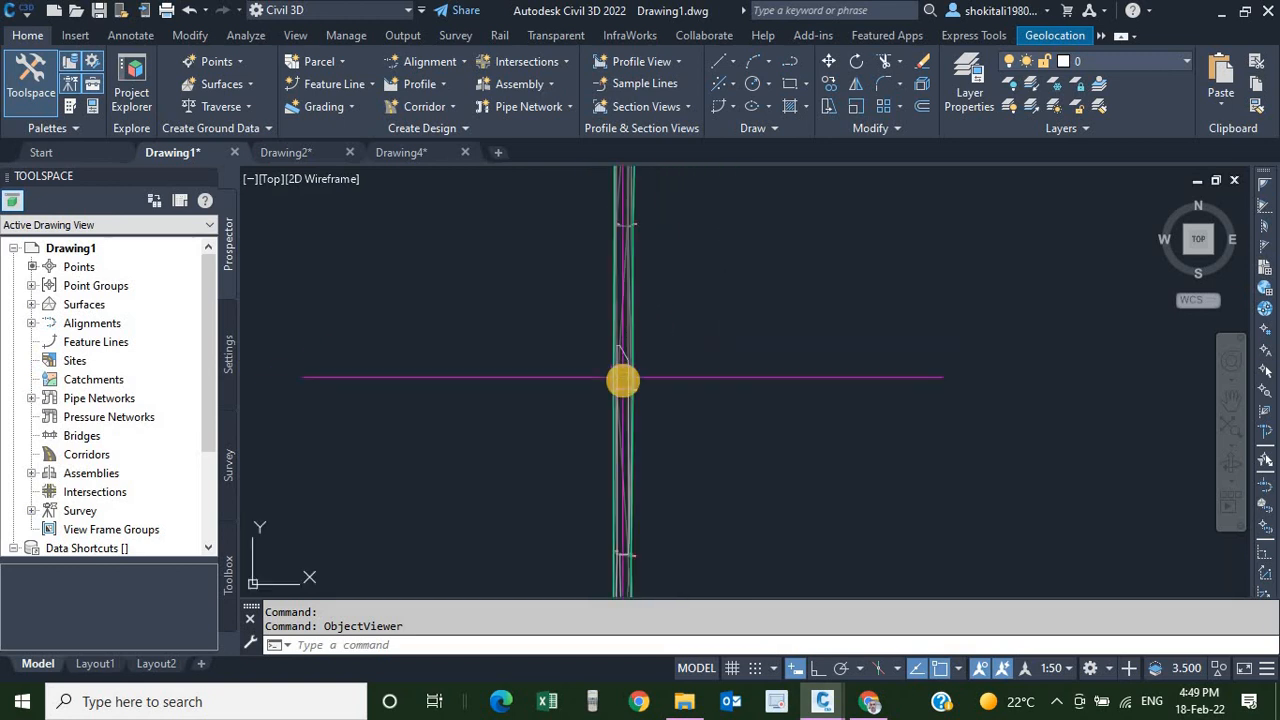
pyautogui.scroll(6, 622, 380)
pyautogui.hotkey('ctrl', 'Tab')
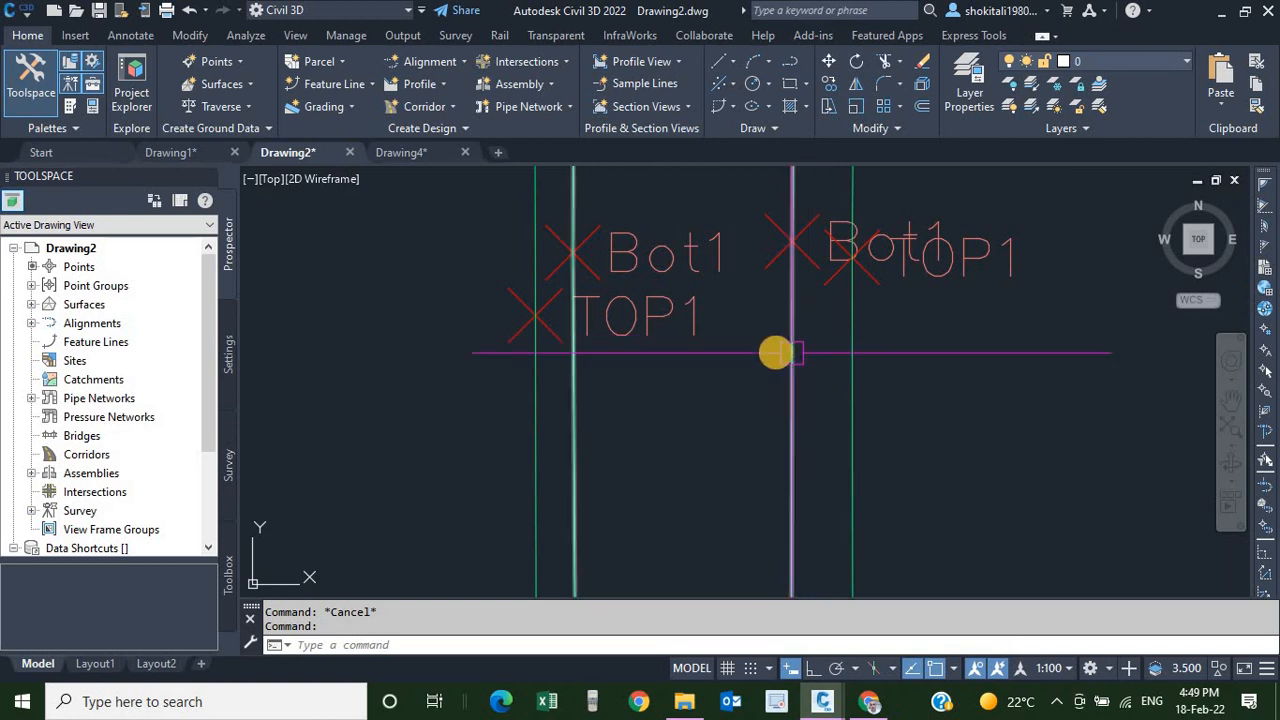
pyautogui.click(786, 341)
pyautogui.rightClick(786, 341)
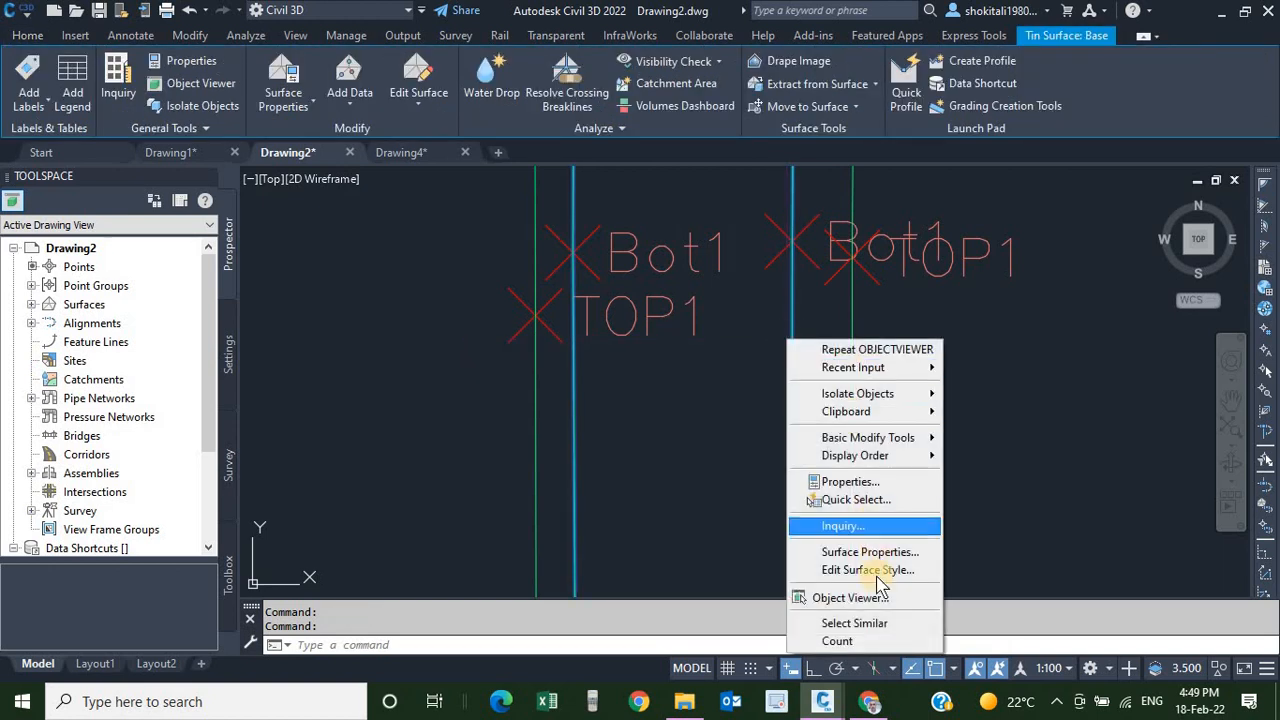
pyautogui.moveTo(870, 456)
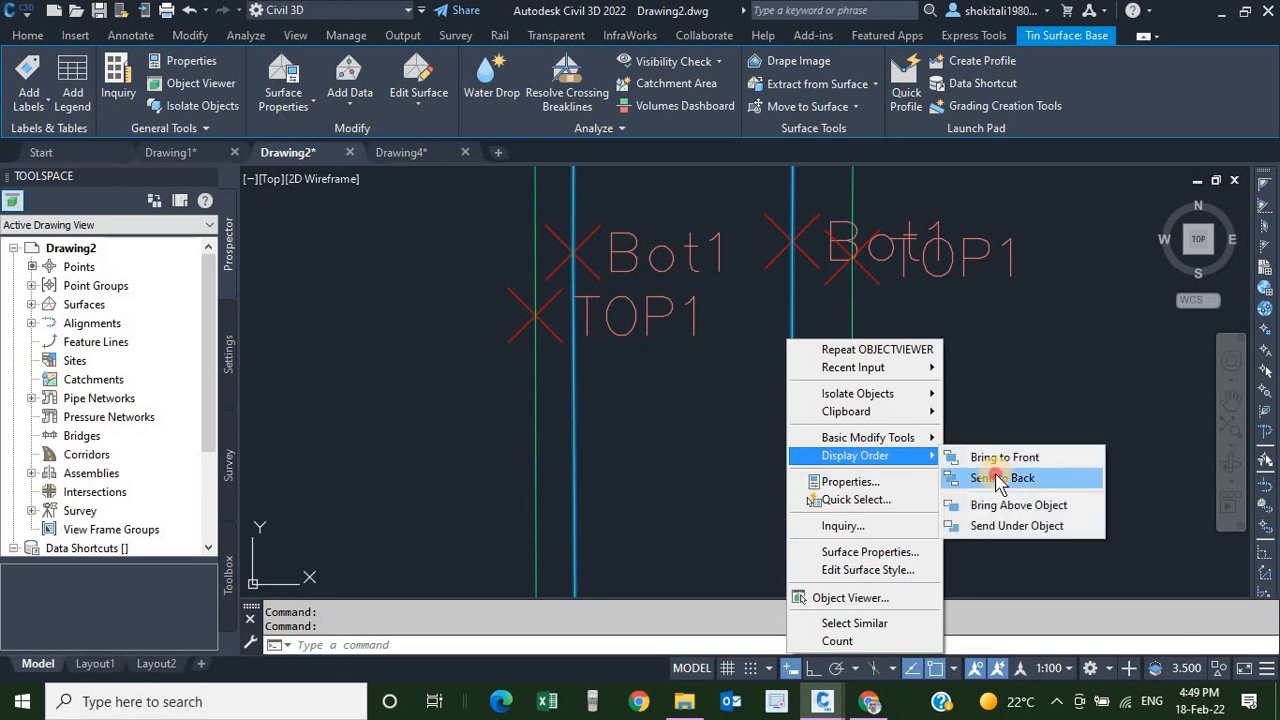
pyautogui.click(990, 477)
pyautogui.scroll(-5, 783, 388)
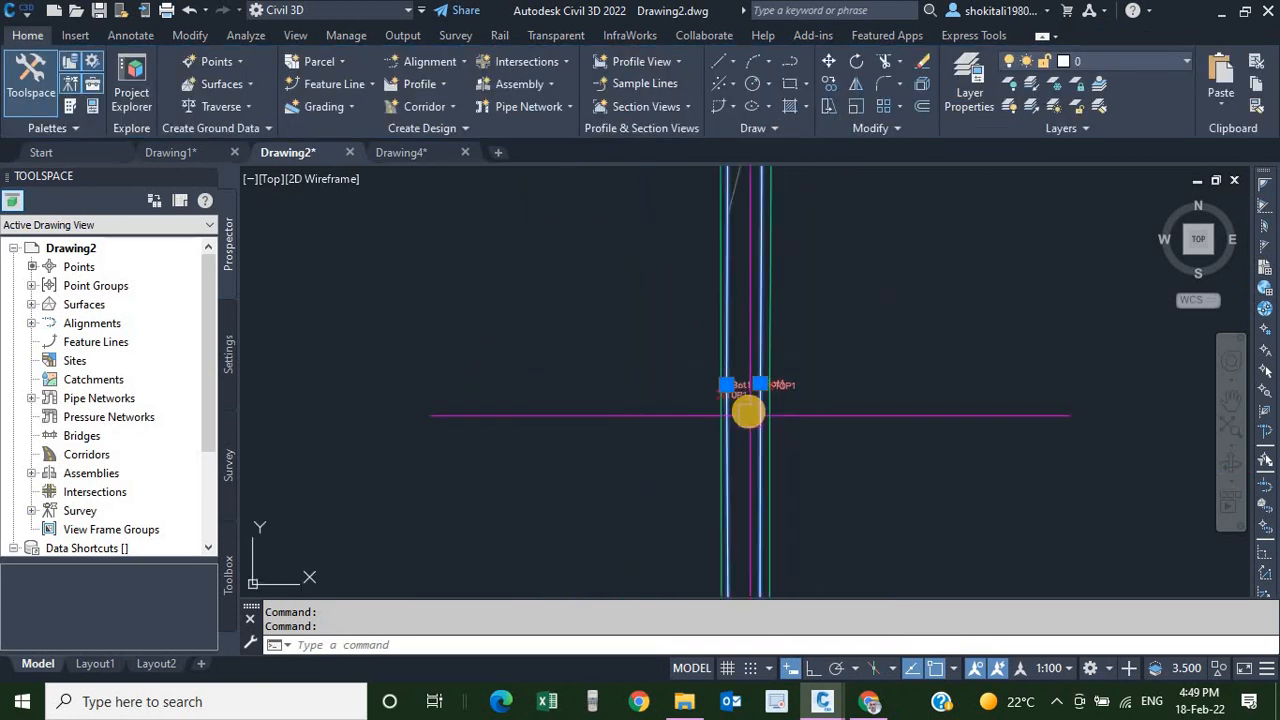
pyautogui.scroll(4, 743, 406)
pyautogui.scroll(2, 720, 378)
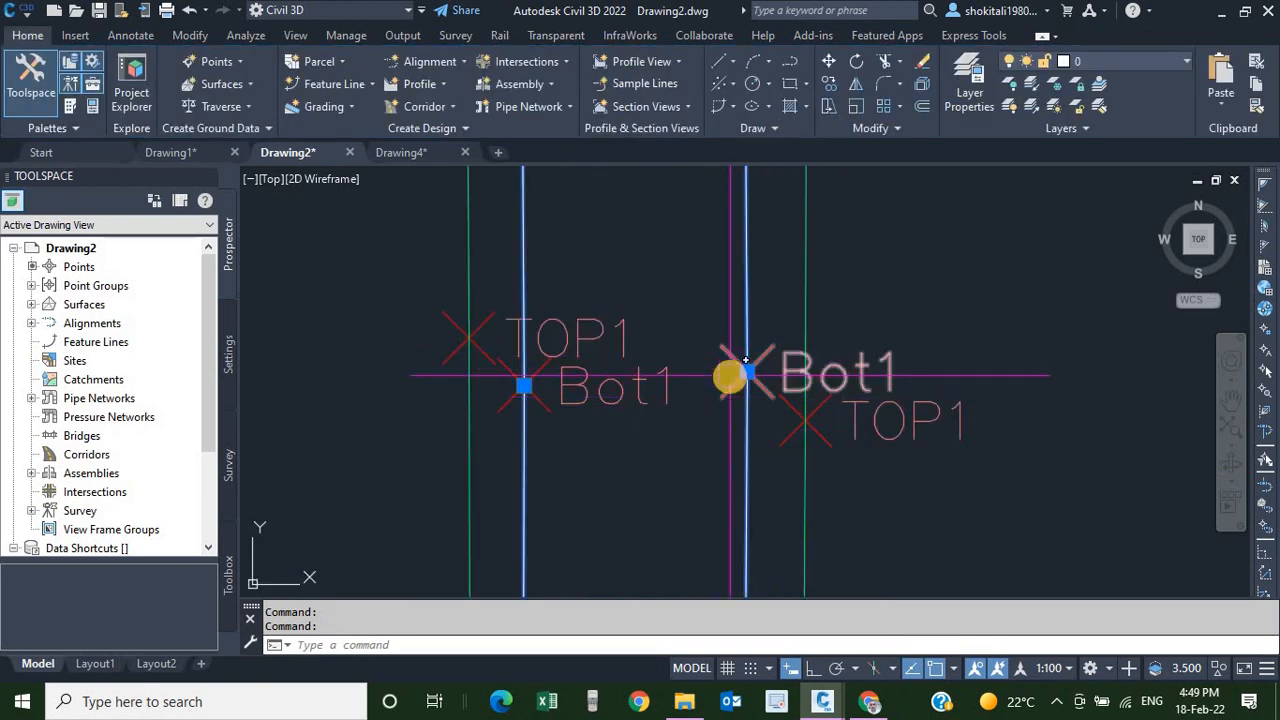
pyautogui.press('Escape')
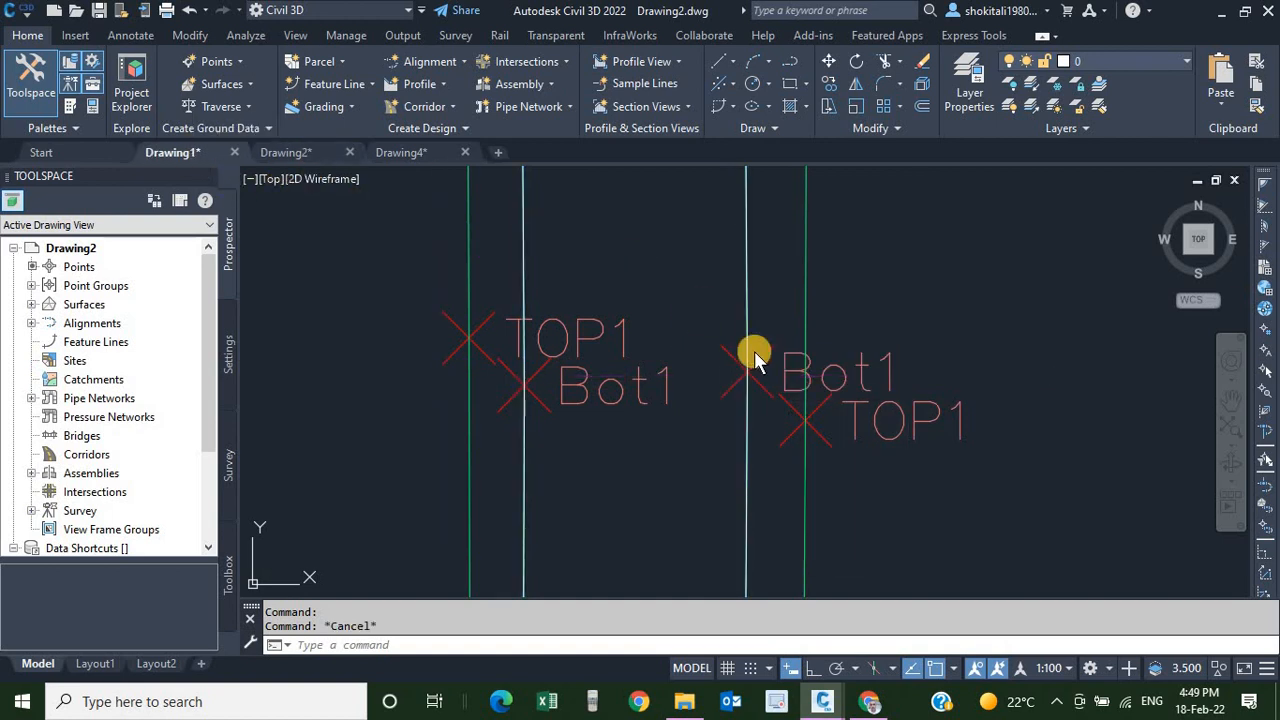
# - Return to Drawing1 and examine how the surface edges meet the Bot1 and TOP1 points at an intermediate trench section
pyautogui.scroll(-3, 645, 400)
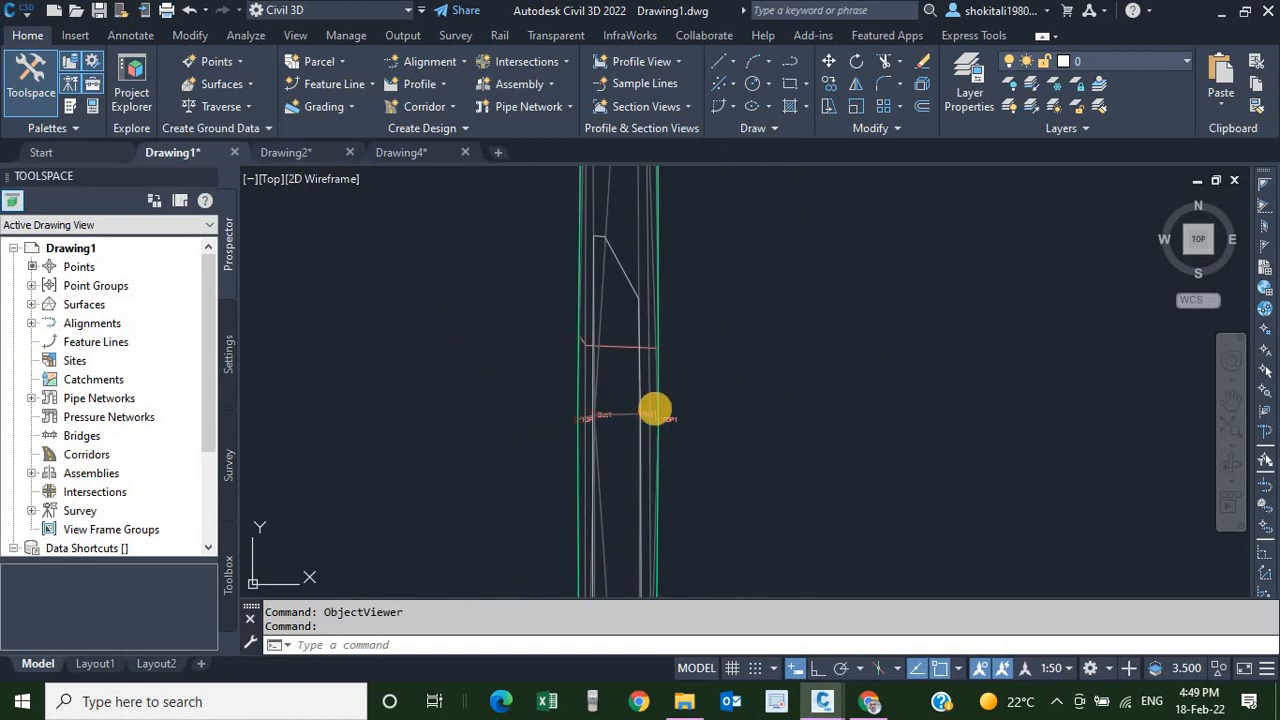
pyautogui.scroll(-3, 654, 409)
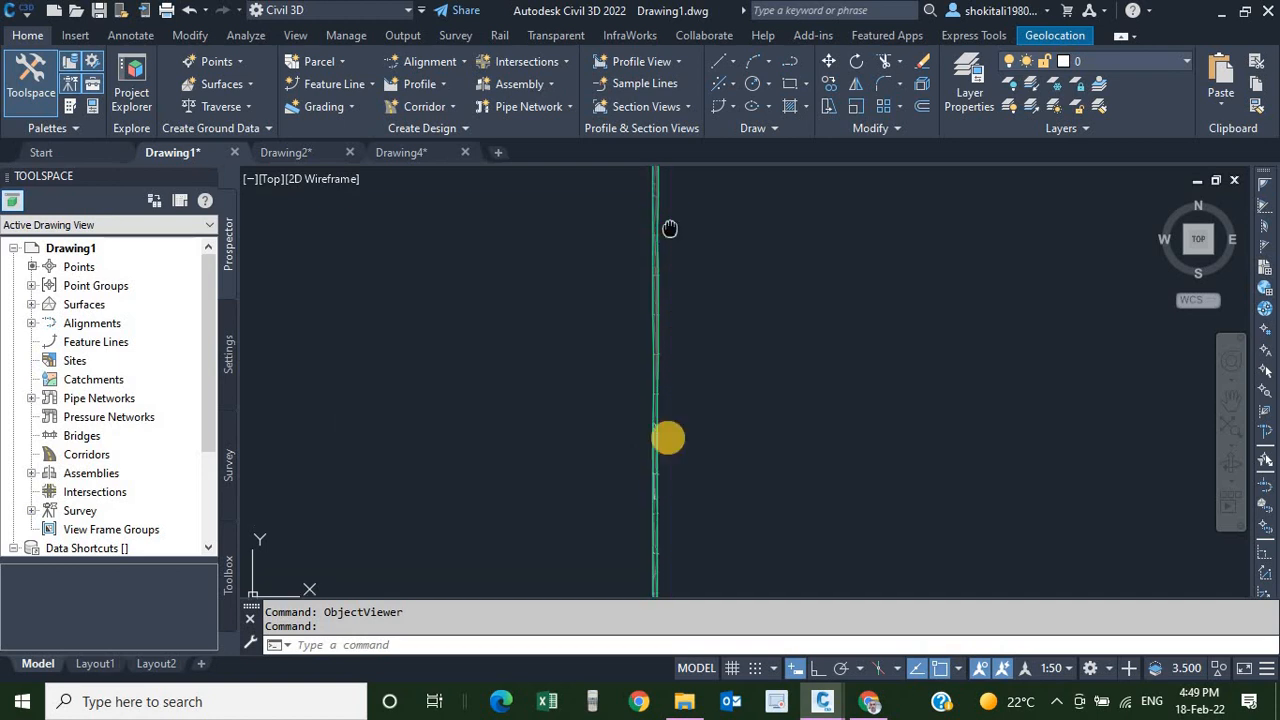
pyautogui.scroll(6, 664, 536)
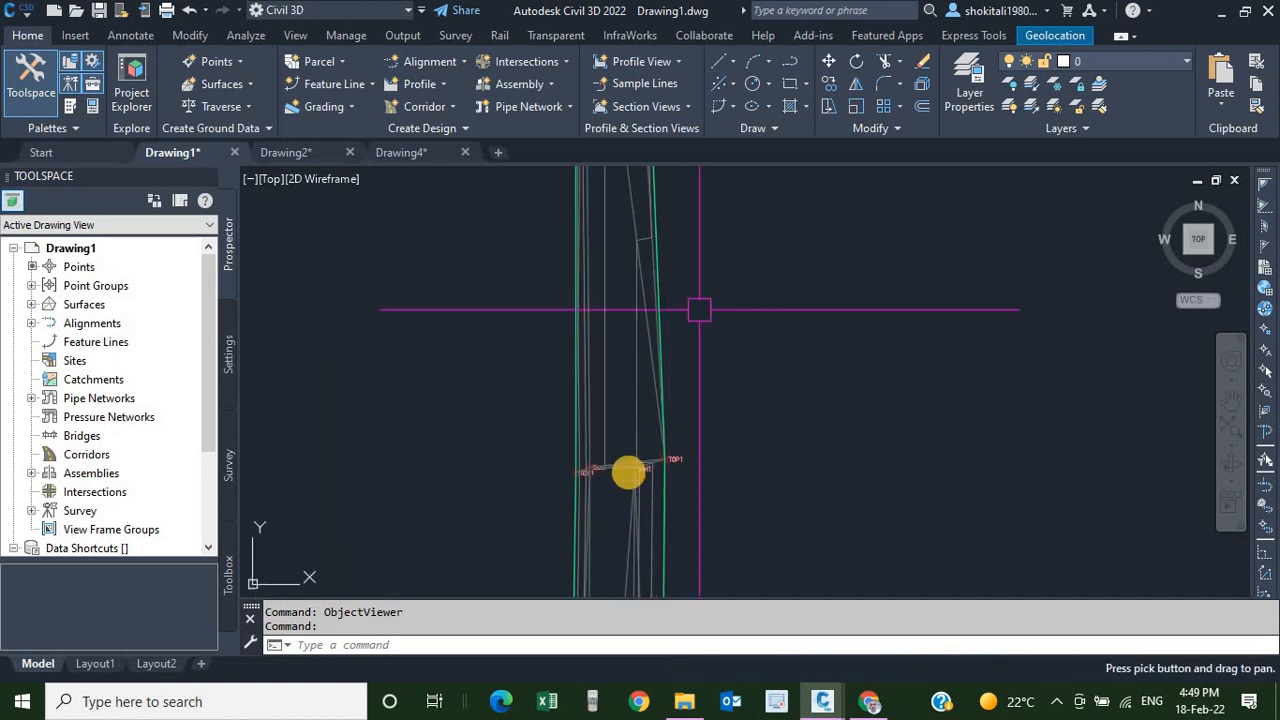
pyautogui.scroll(3, 651, 481)
pyautogui.scroll(-4, 645, 440)
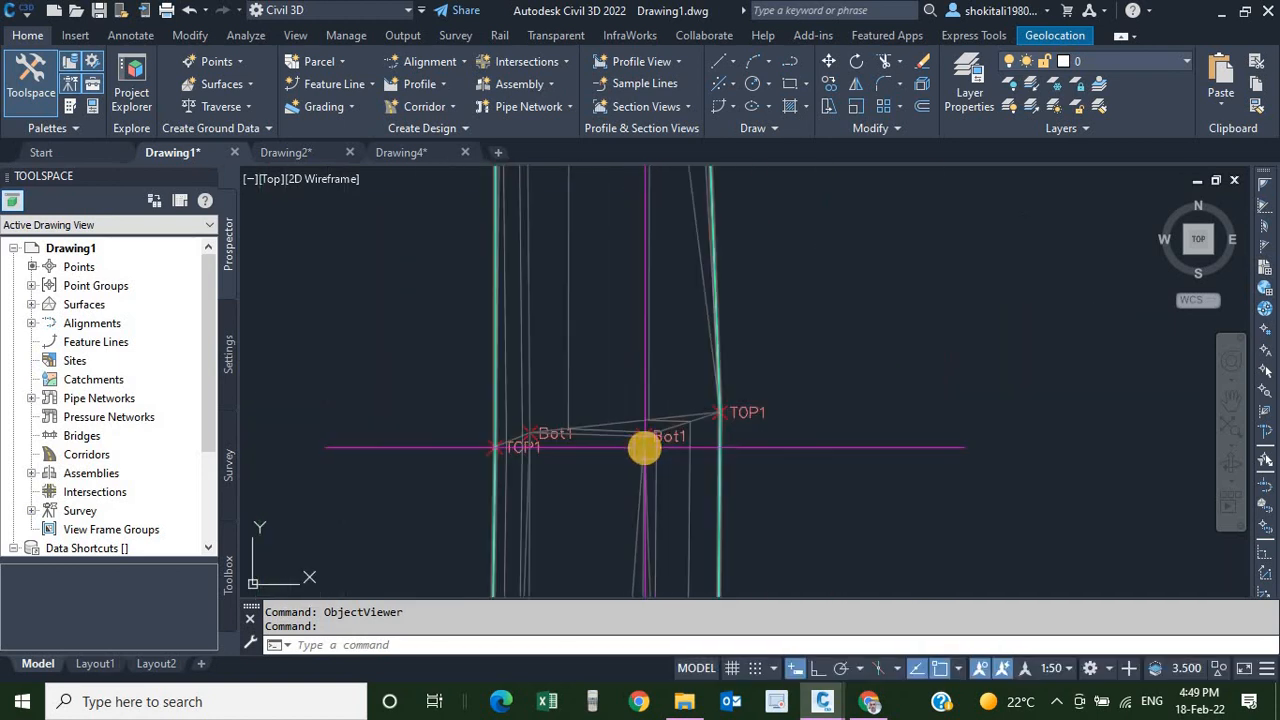
pyautogui.scroll(7, 626, 429)
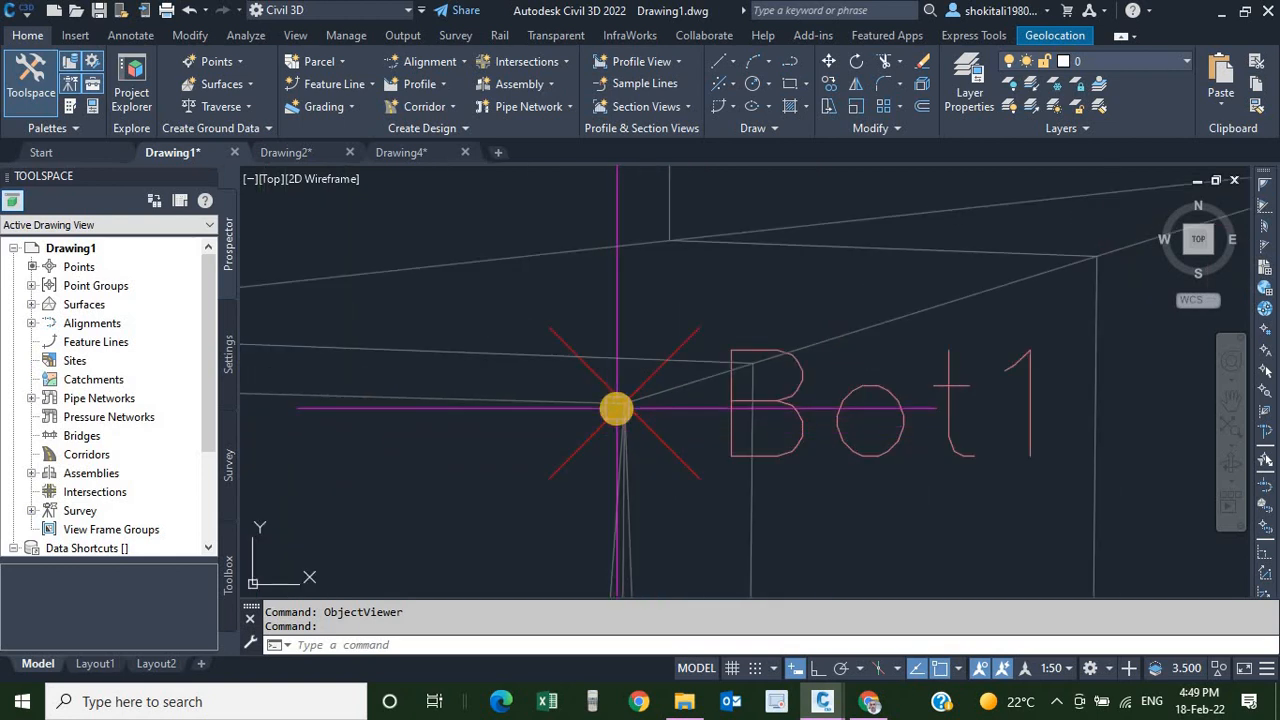
pyautogui.scroll(-11, 620, 416)
# - Compare the surface edges between Bot1 points at the trench's north end and at the next section to the south
pyautogui.moveTo(608, 194); pyautogui.dragTo(614, 306, button='middle')
pyautogui.scroll(5, 622, 303)
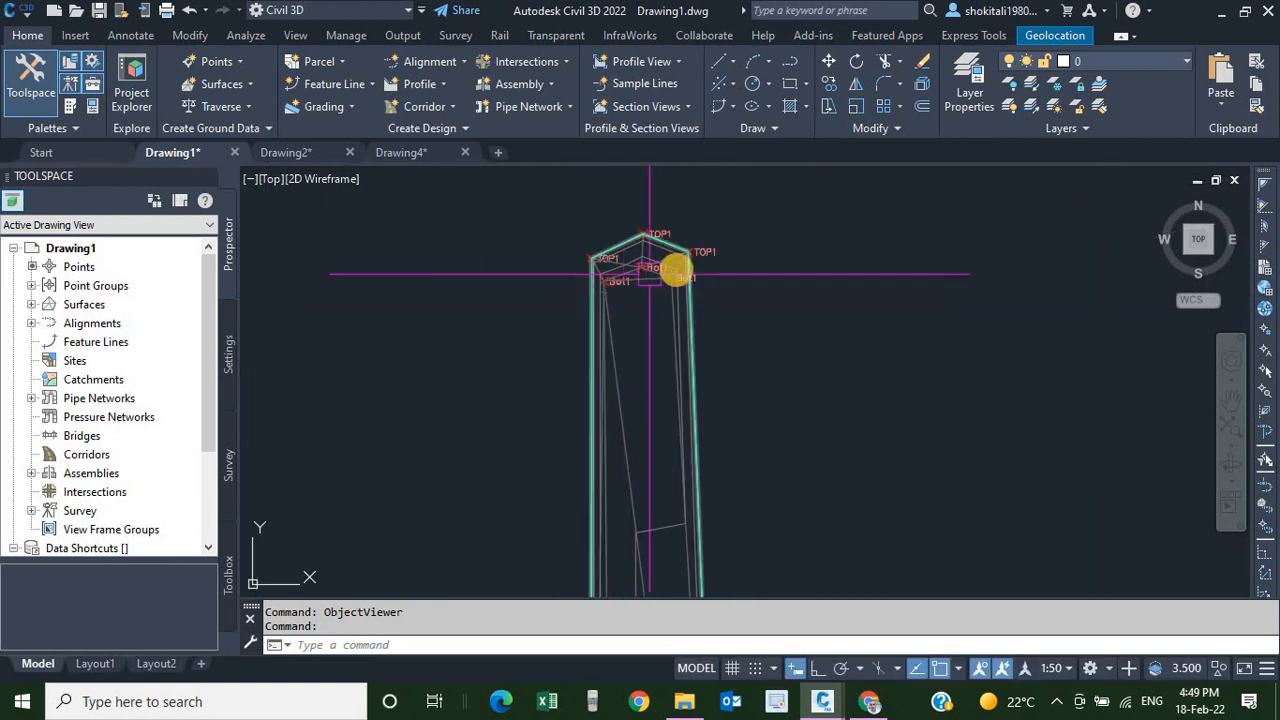
pyautogui.scroll(5, 700, 309)
pyautogui.scroll(-9, 660, 357)
pyautogui.moveTo(660, 357); pyautogui.dragTo(651, 409, button='middle')
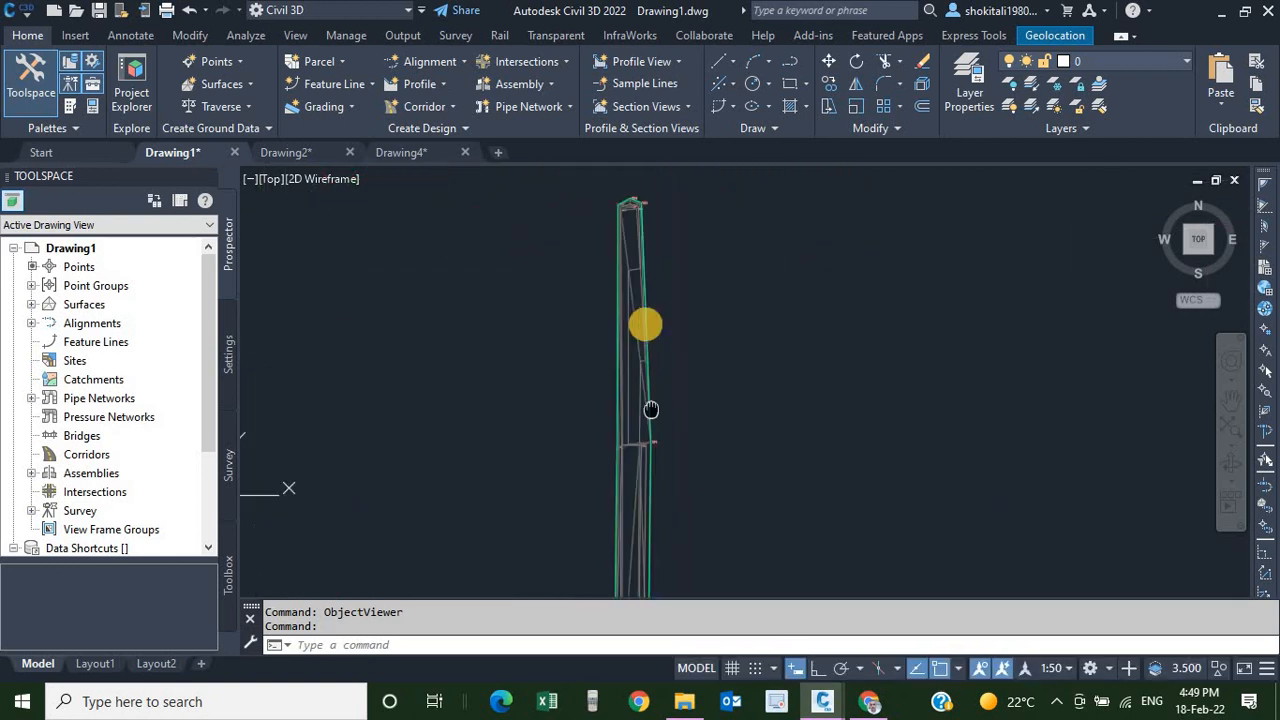
pyautogui.scroll(5, 638, 350)
pyautogui.scroll(-5, 614, 366)
pyautogui.moveTo(611, 280); pyautogui.dragTo(621, 313, button='middle')
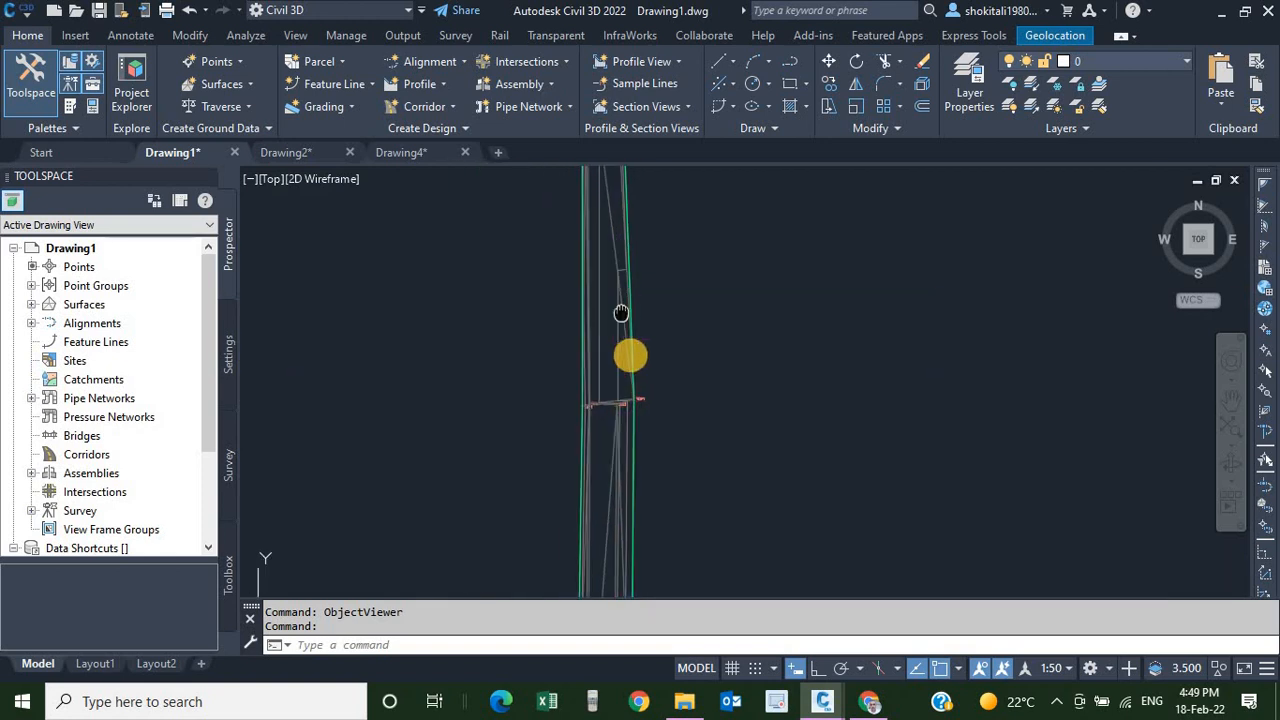
pyautogui.scroll(5, 644, 307)
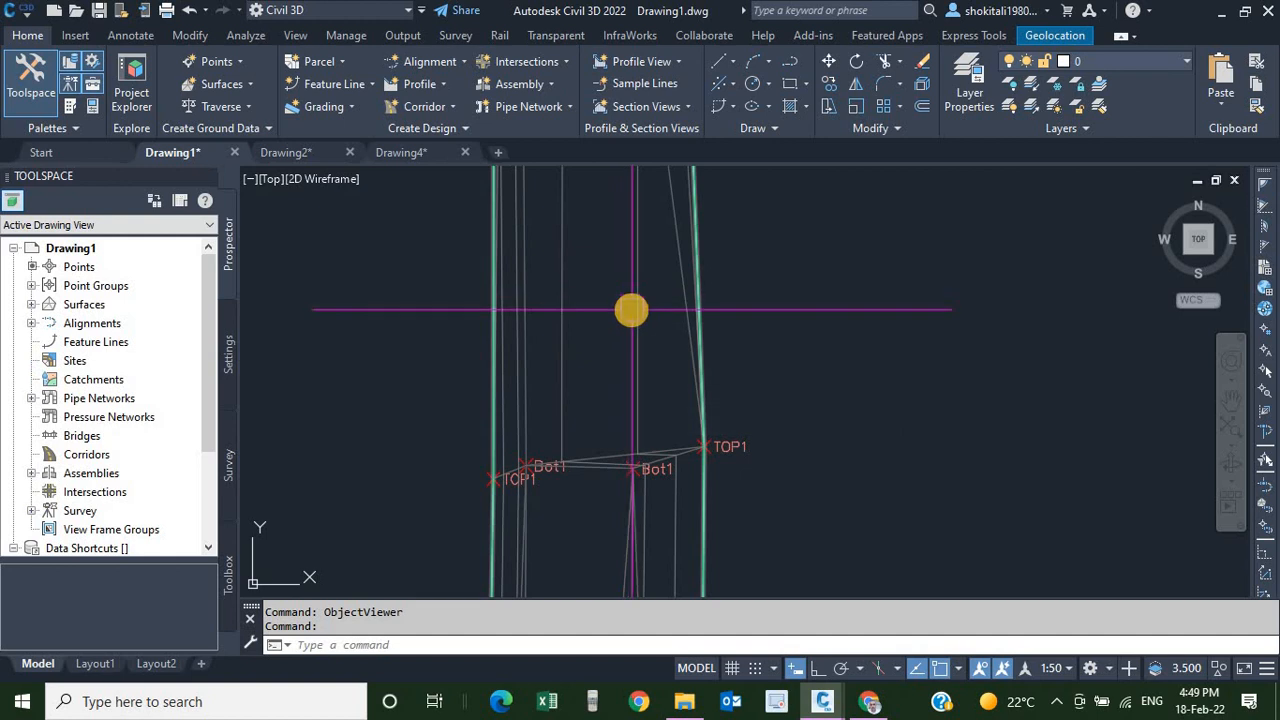
# - Select the trench surface and check the plan component display in its style, including Triangles and Border
pyautogui.click(634, 292)
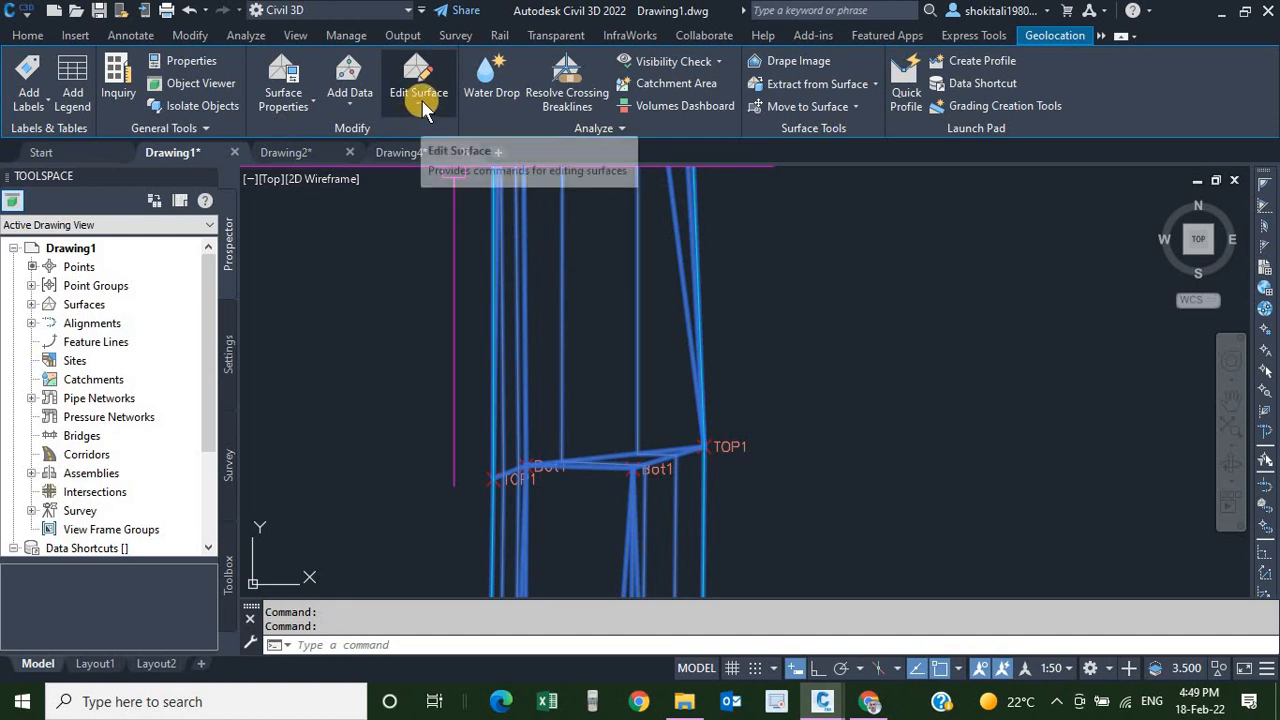
pyautogui.click(289, 113)
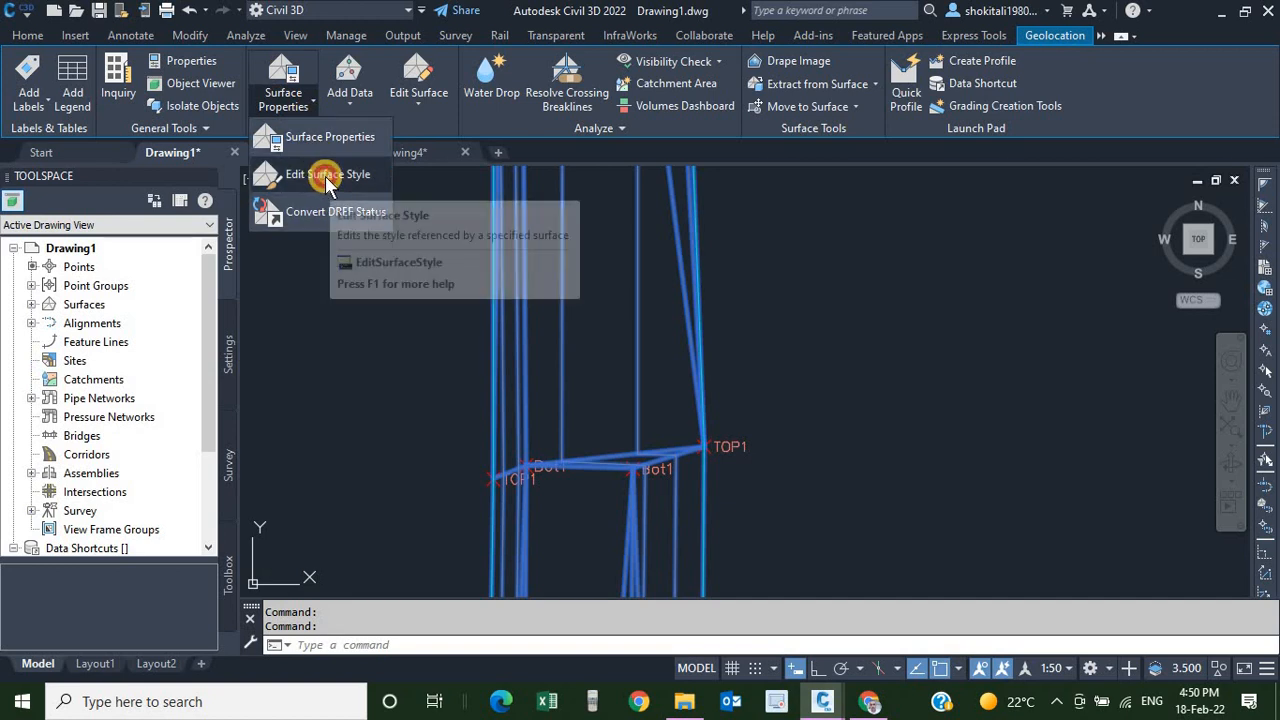
pyautogui.click(328, 178)
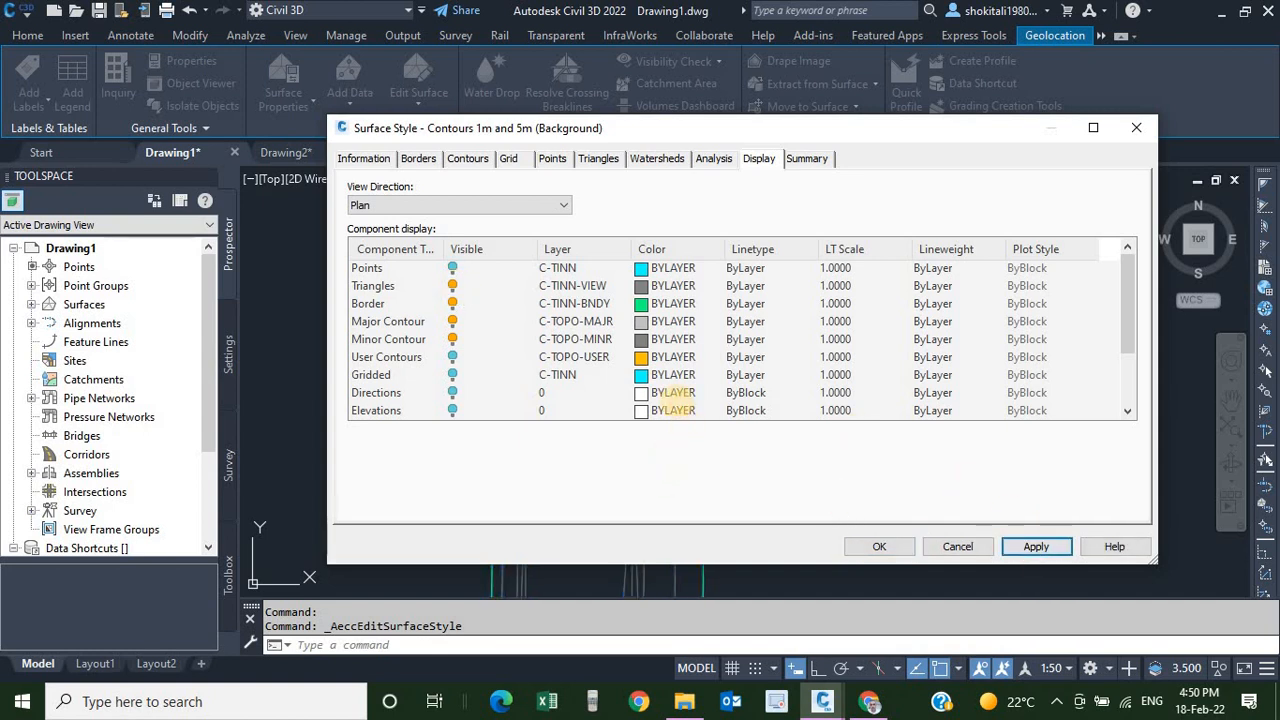
# - Add a line to the Base and sides surface joining the eastern Bot1 points of the intermediate section and the trench's north end
pyautogui.click(640, 305)
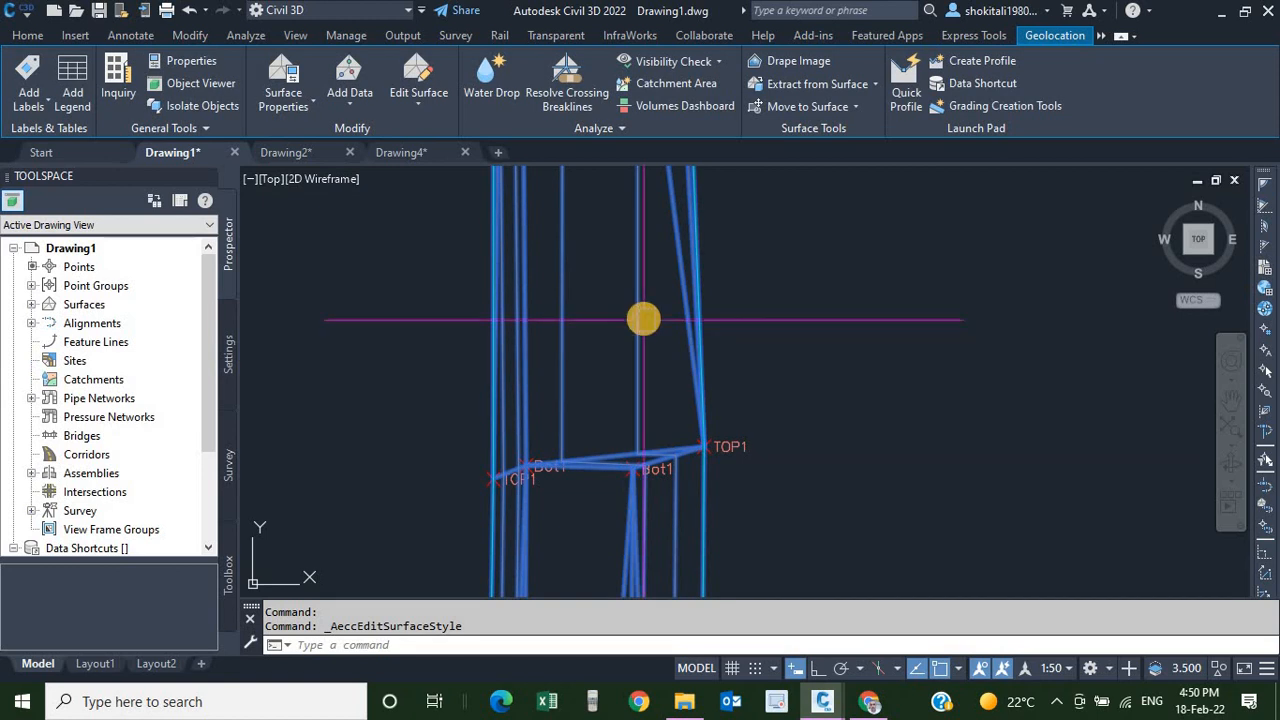
pyautogui.click(416, 105)
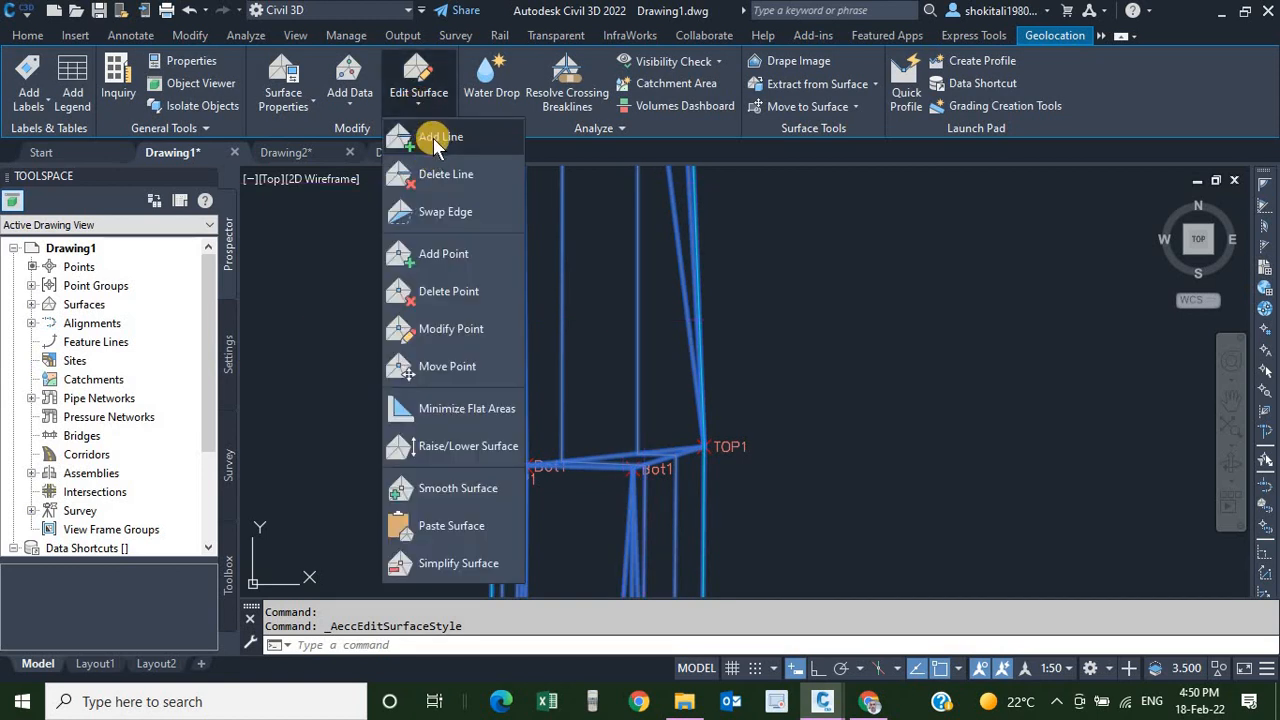
pyautogui.click(433, 138)
pyautogui.scroll(4, 626, 462)
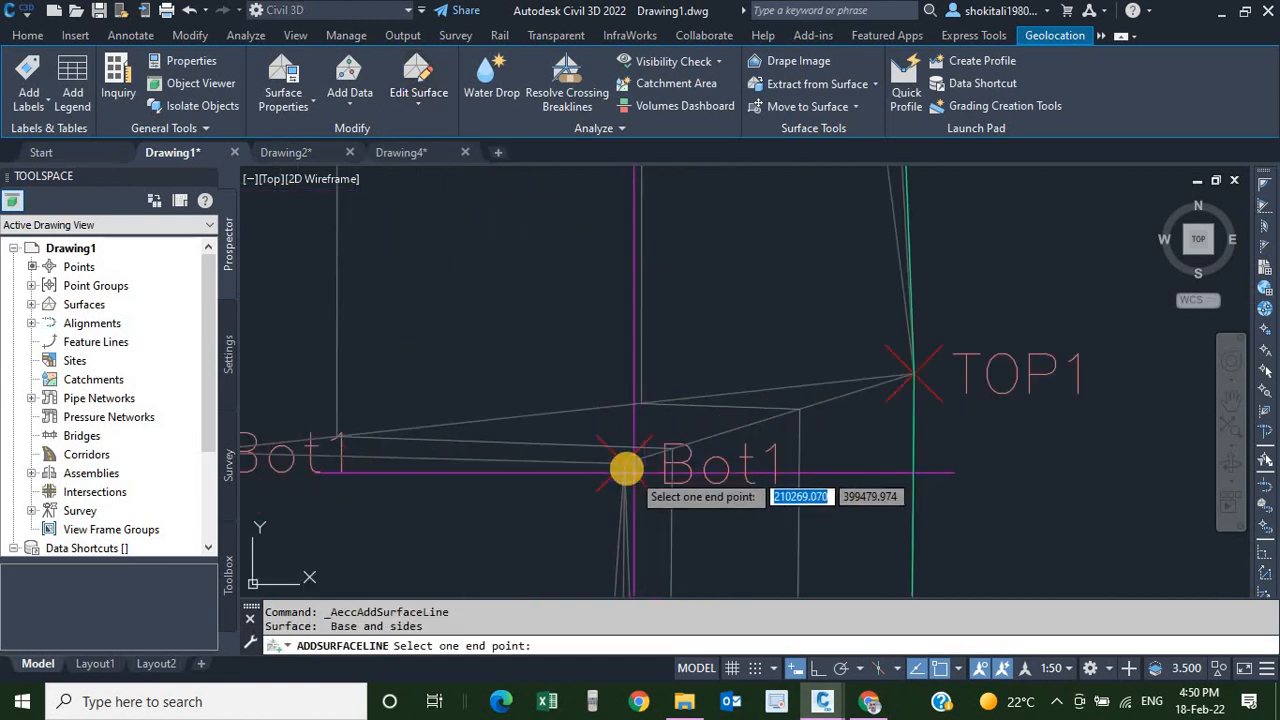
pyautogui.click(626, 469)
pyautogui.scroll(-4, 626, 469)
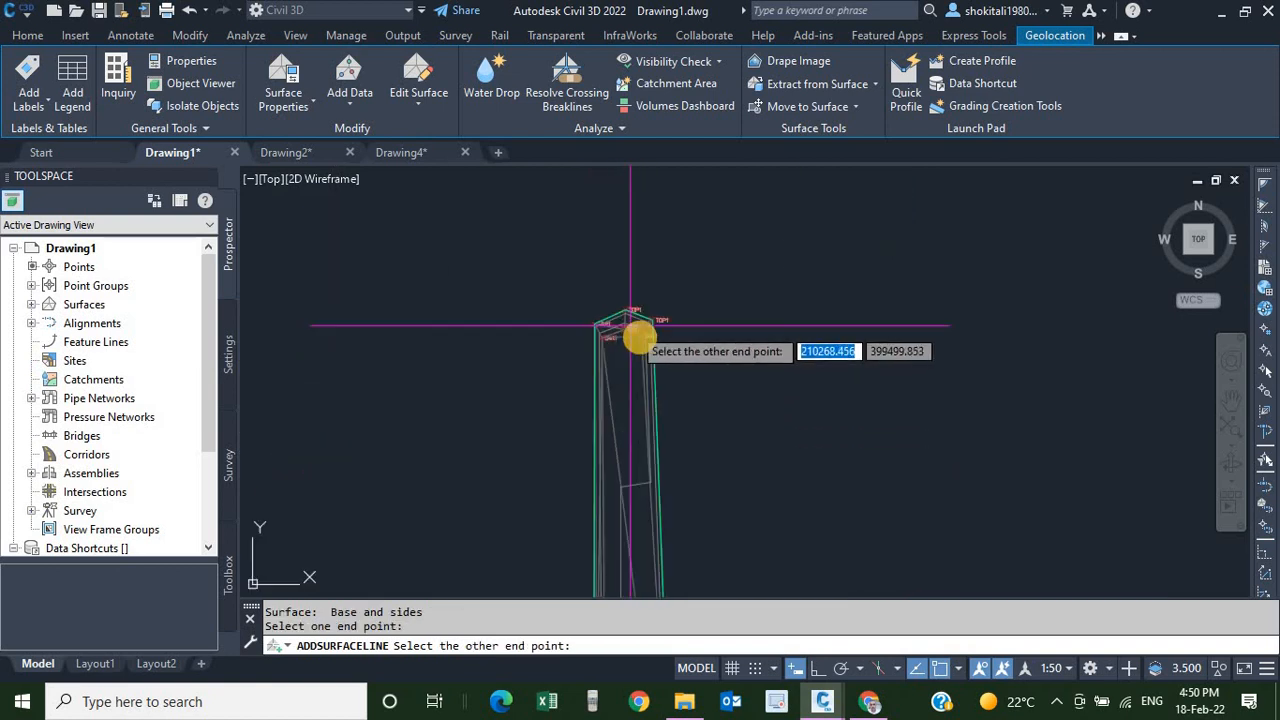
pyautogui.scroll(4, 637, 339)
pyautogui.click(625, 306)
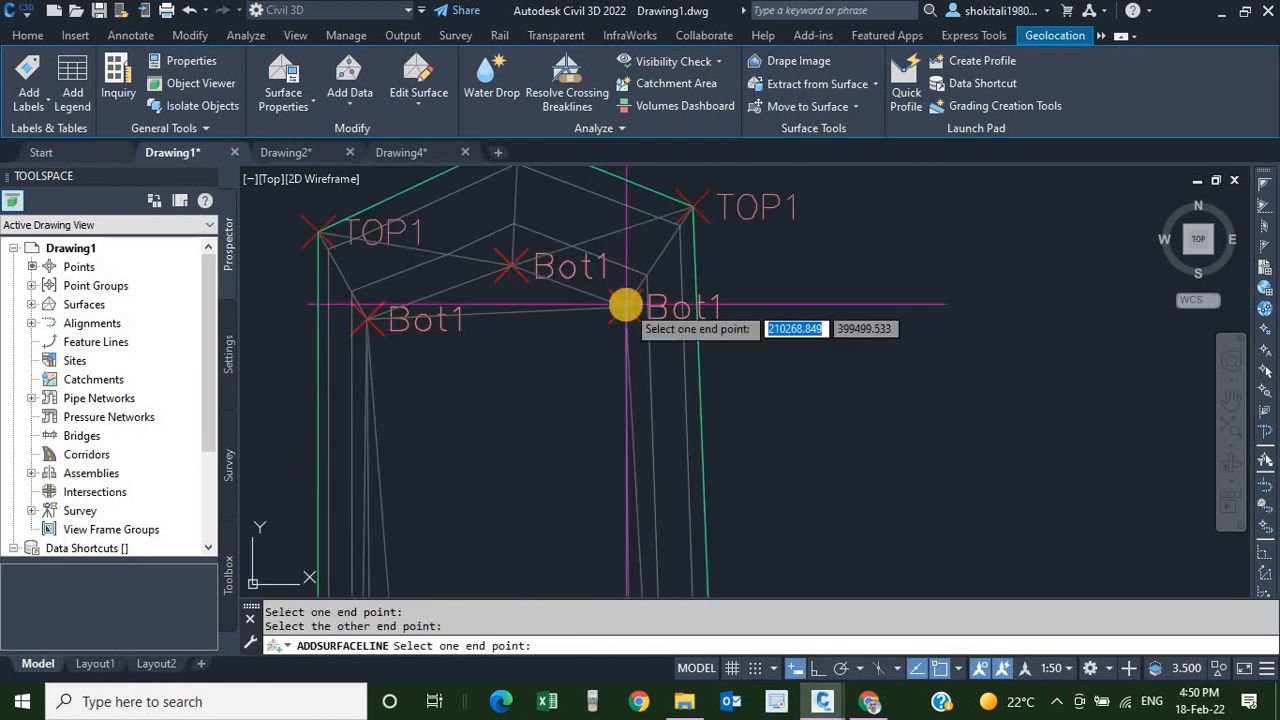
# - Add another surface line farther south, joining the eastern Bot1 points of two neighbouring trench sections, and end the command
pyautogui.scroll(4, 625, 306)
pyautogui.moveTo(617, 240); pyautogui.dragTo(609, 509, button='middle')
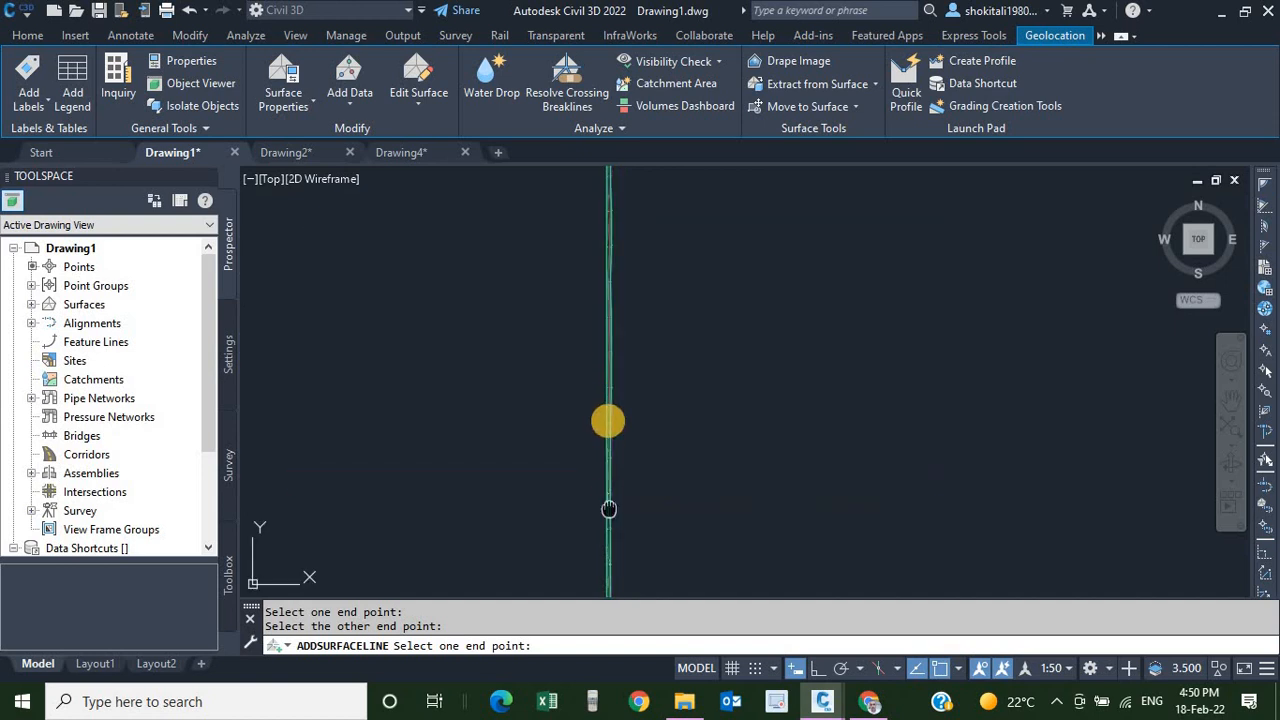
pyautogui.scroll(-2, 609, 509)
pyautogui.moveTo(609, 434); pyautogui.dragTo(664, 509, button='middle')
pyautogui.moveTo(651, 296); pyautogui.dragTo(647, 273, button='middle')
pyautogui.scroll(2, 643, 298)
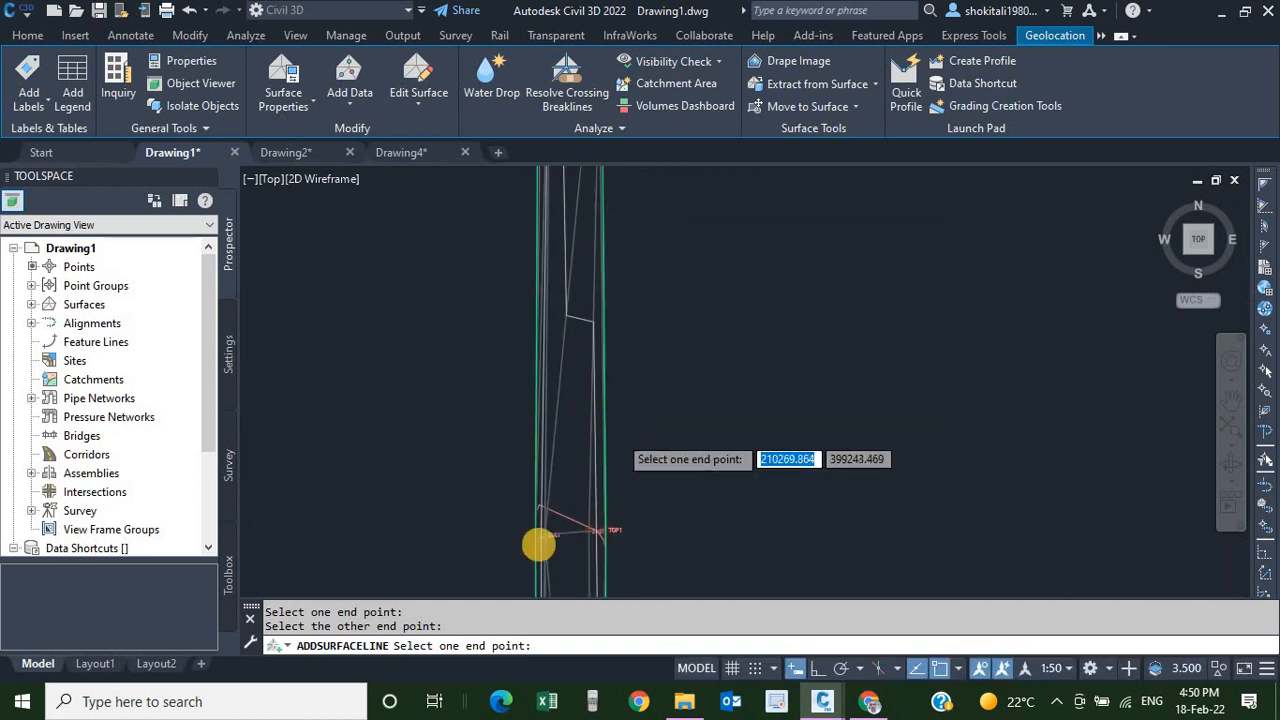
pyautogui.scroll(6, 609, 450)
pyautogui.moveTo(615, 543); pyautogui.dragTo(697, 217, button='middle')
pyautogui.scroll(4, 606, 455)
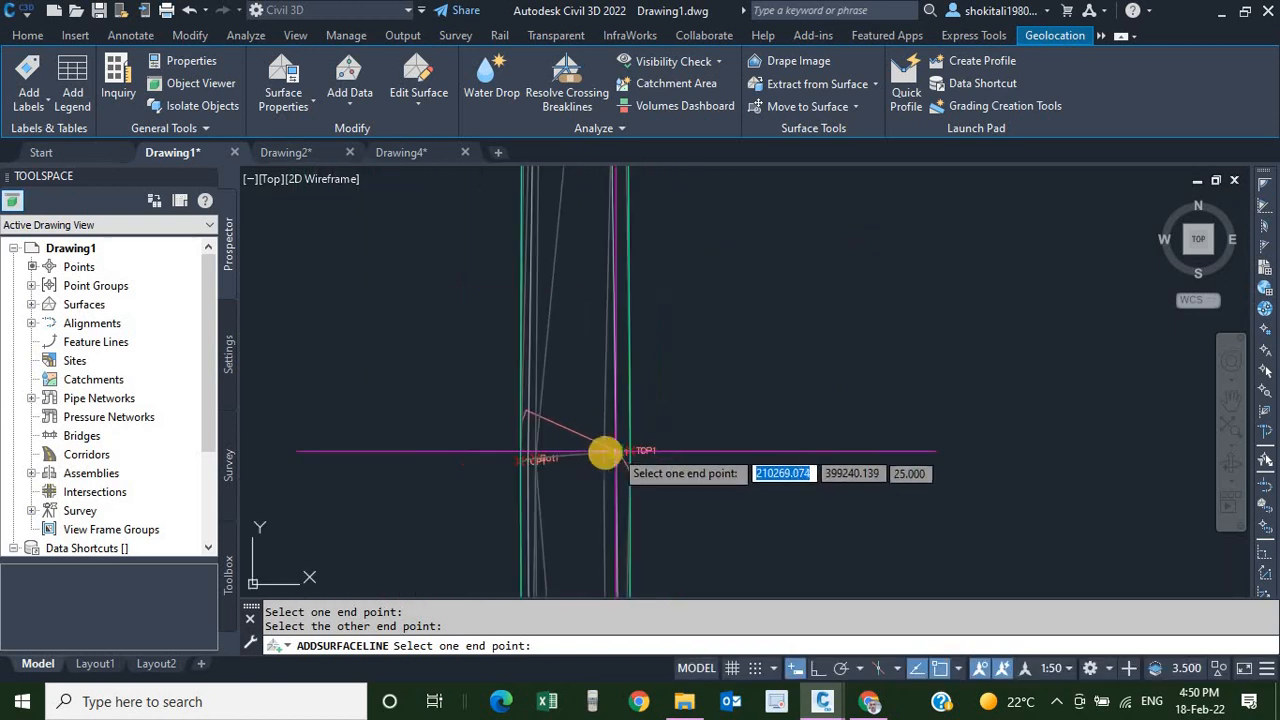
pyautogui.click(617, 465)
pyautogui.scroll(-8, 618, 461)
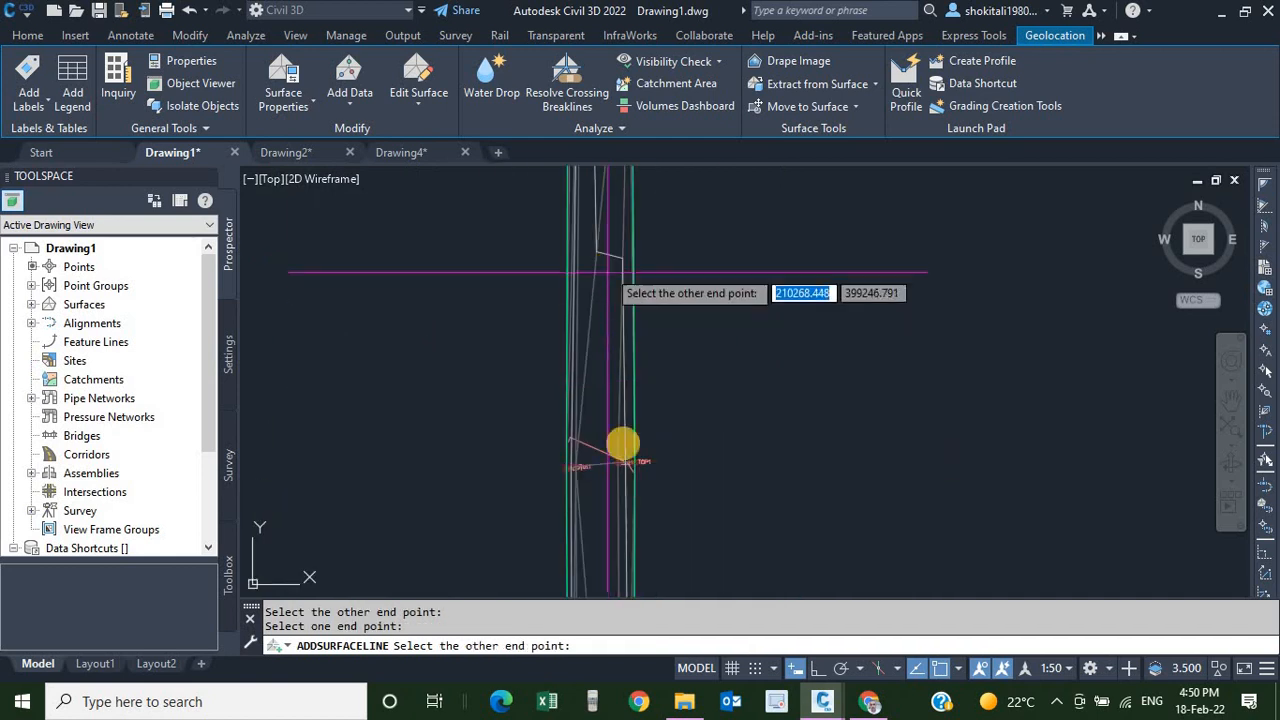
pyautogui.moveTo(608, 274); pyautogui.dragTo(646, 407, button='middle')
pyautogui.scroll(4, 638, 320)
pyautogui.scroll(3, 663, 366)
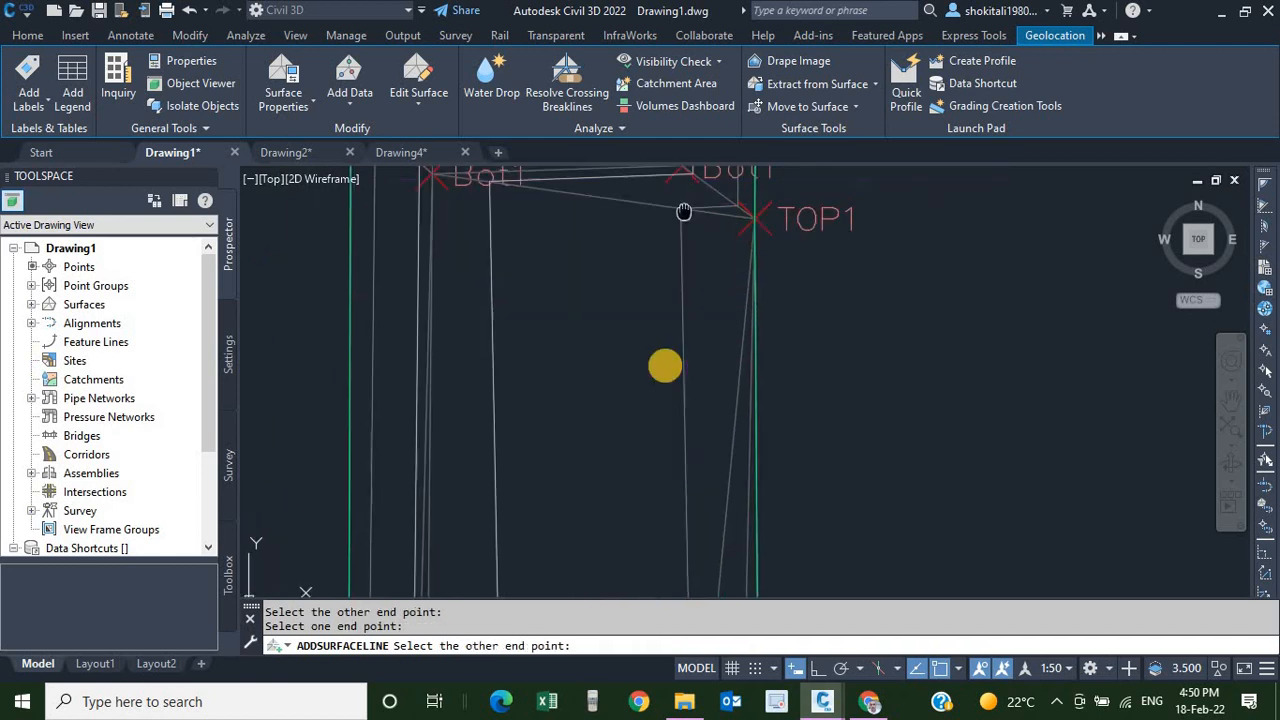
pyautogui.click(661, 328)
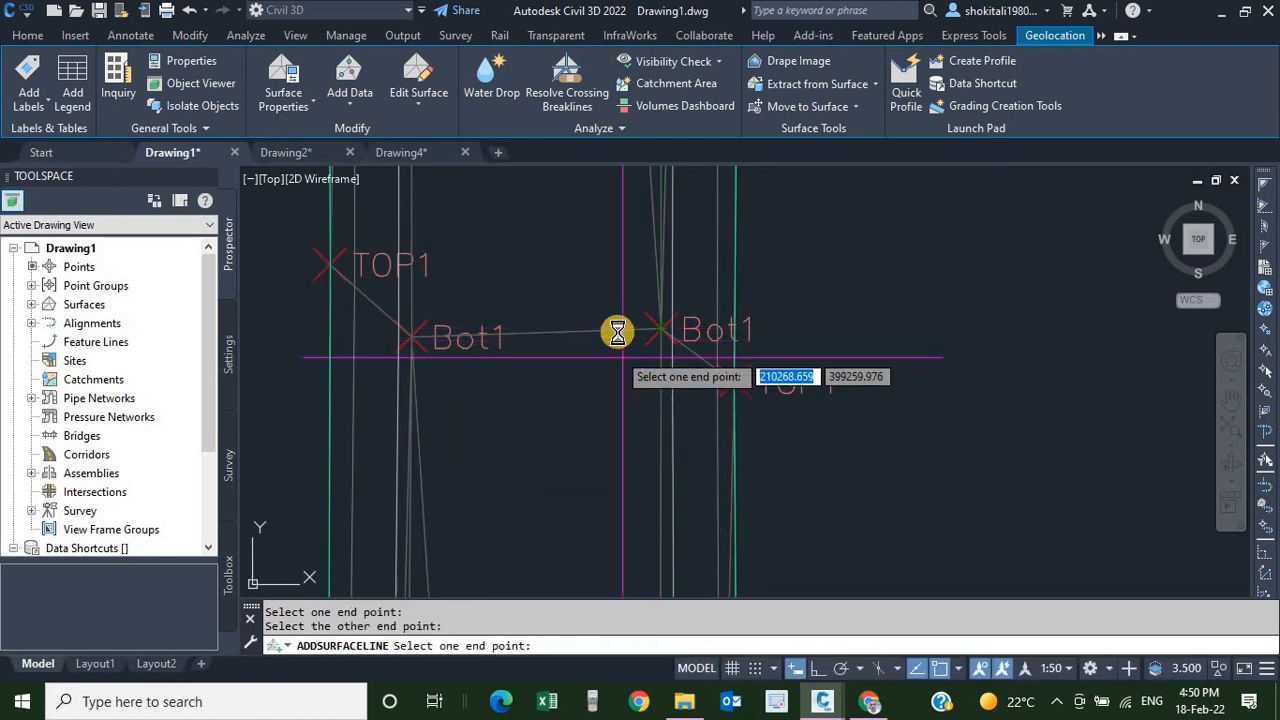
pyautogui.press('Escape')
# - Open the edited trench surface in the Object Viewer and orbit it to inspect the bottom triangulation near the end face
pyautogui.rightClick(613, 283)
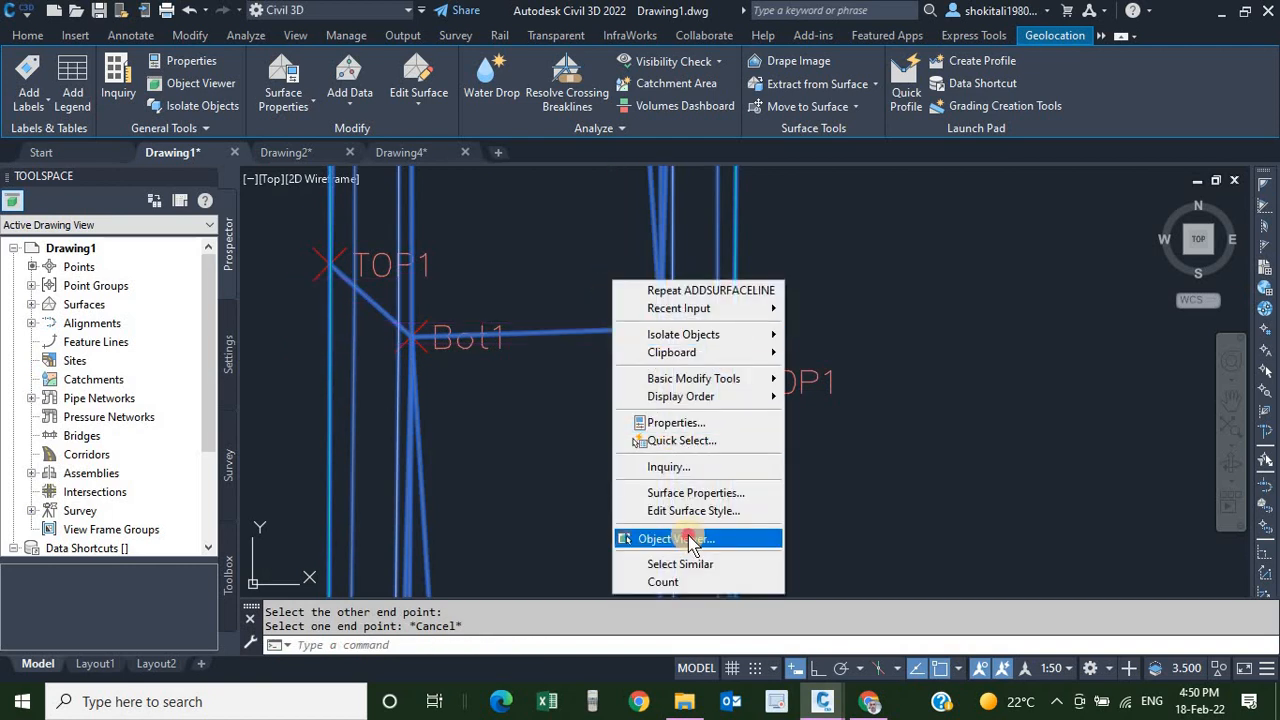
pyautogui.click(688, 536)
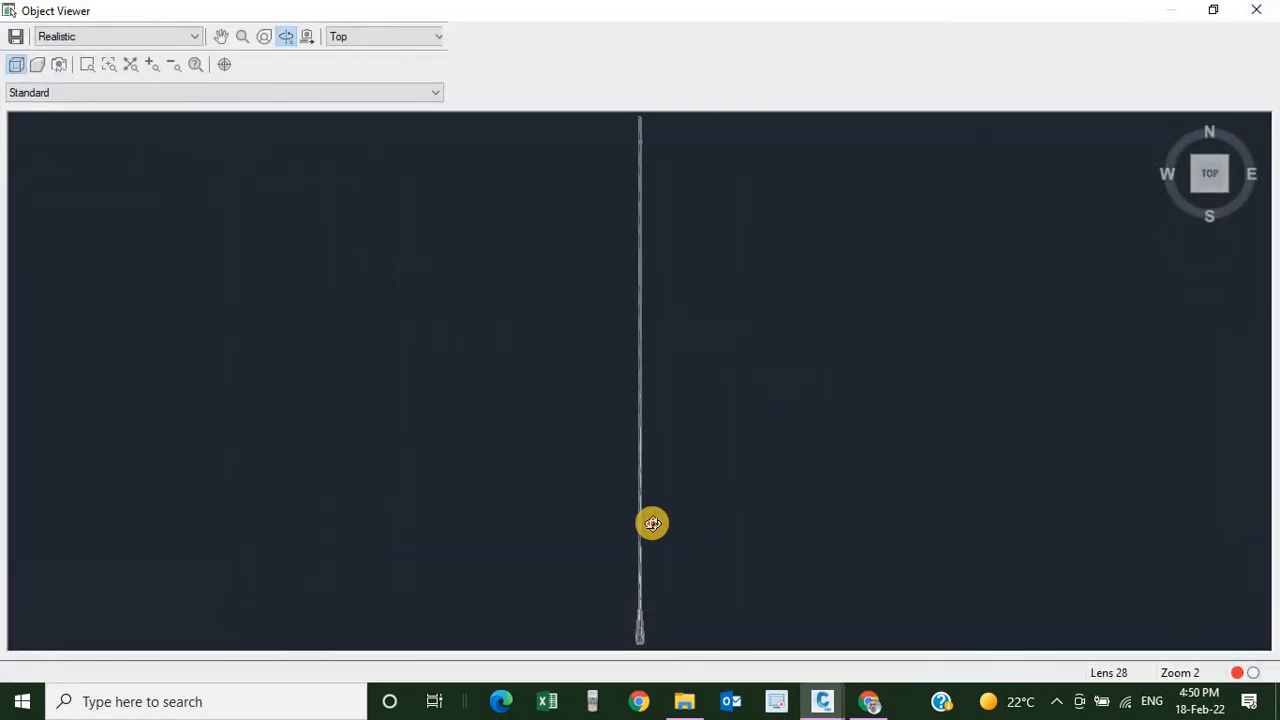
pyautogui.moveTo(651, 523); pyautogui.dragTo(946, 263)
pyautogui.moveTo(607, 487); pyautogui.dragTo(1182, 292)
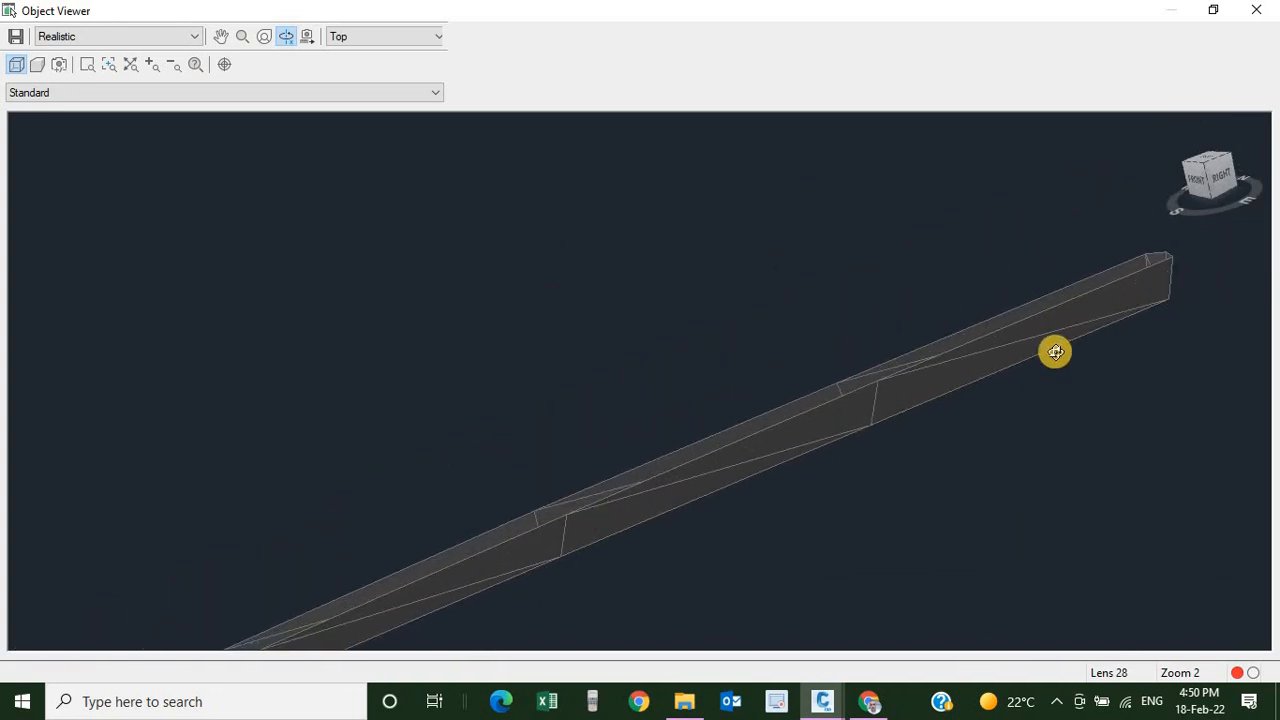
pyautogui.moveTo(1055, 352); pyautogui.dragTo(620, 478)
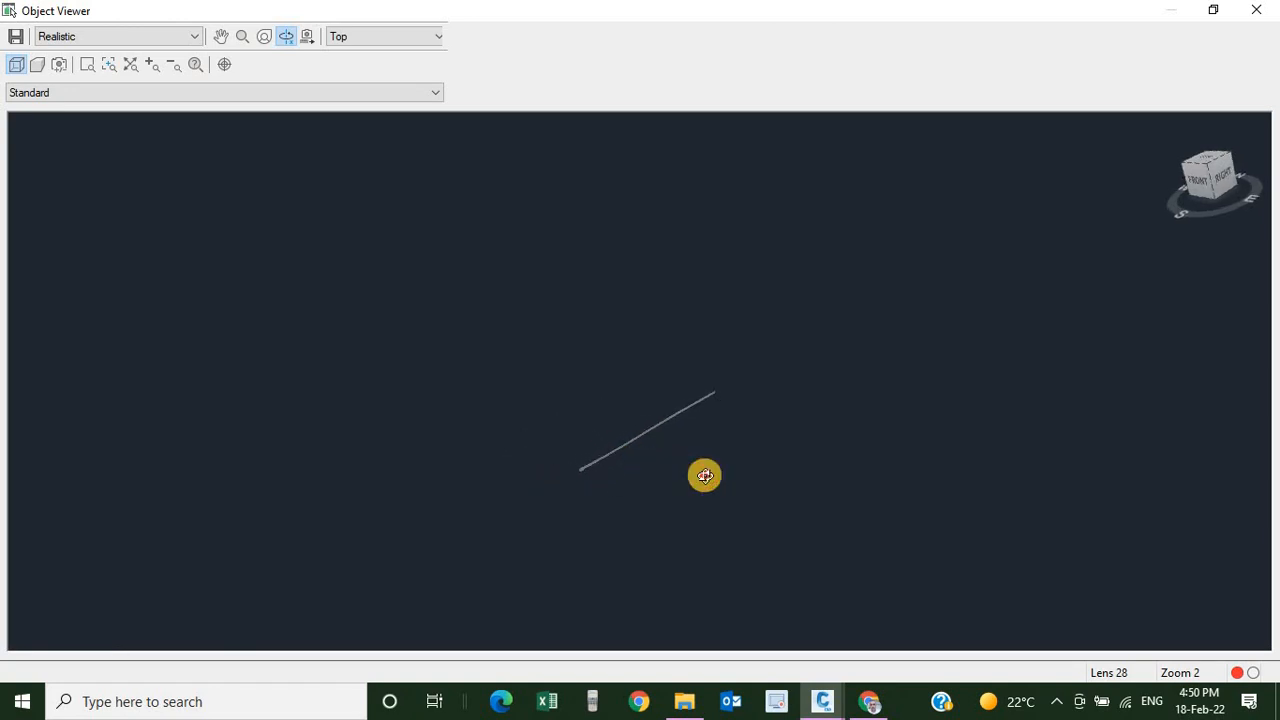
pyautogui.moveTo(704, 476); pyautogui.dragTo(777, 484)
pyautogui.moveTo(705, 365); pyautogui.dragTo(1094, 334)
pyautogui.moveTo(902, 412)
pyautogui.mouseDown()
pyautogui.moveTo(946, 286)
pyautogui.moveTo(1089, 271)
pyautogui.moveTo(891, 280)
pyautogui.moveTo(774, 343)
pyautogui.mouseUp()
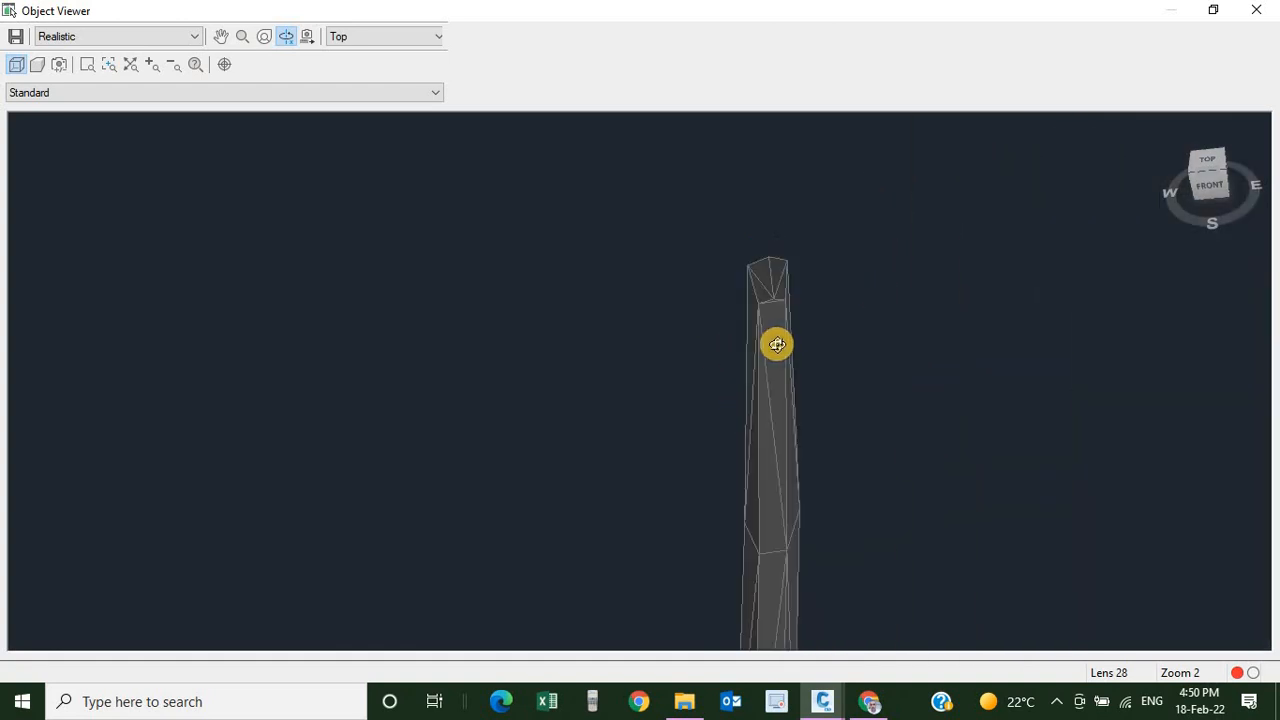
# - Close the Object Viewer and examine the Type B soils trench section, 1,219 mm to 6,096 mm deep, in Drawing4
pyautogui.press('Escape')
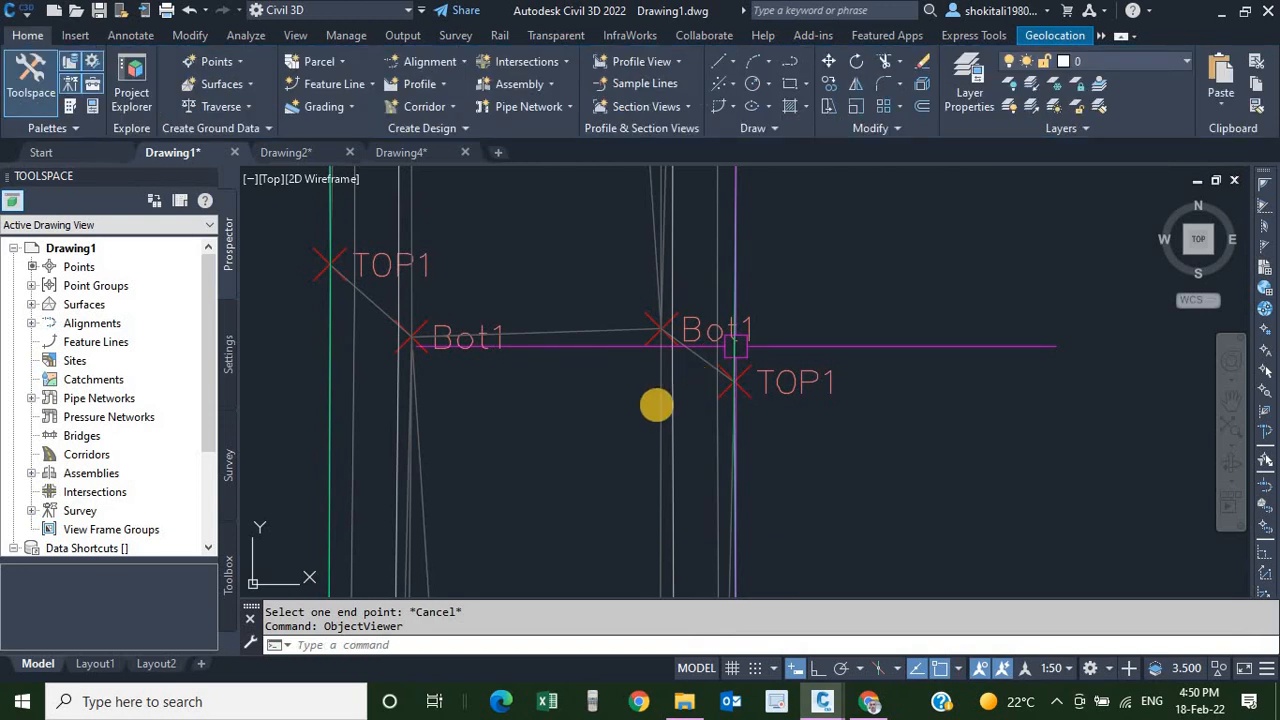
pyautogui.scroll(-5, 657, 406)
pyautogui.scroll(4, 641, 345)
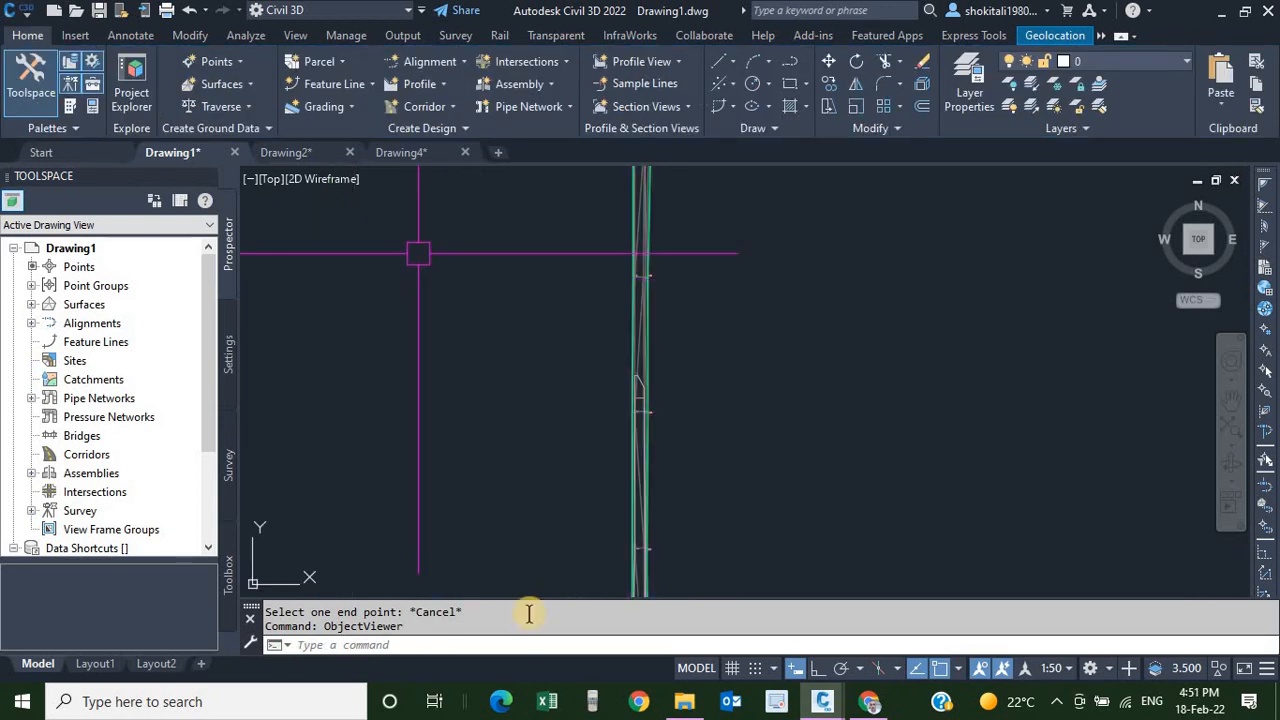
pyautogui.click(401, 152)
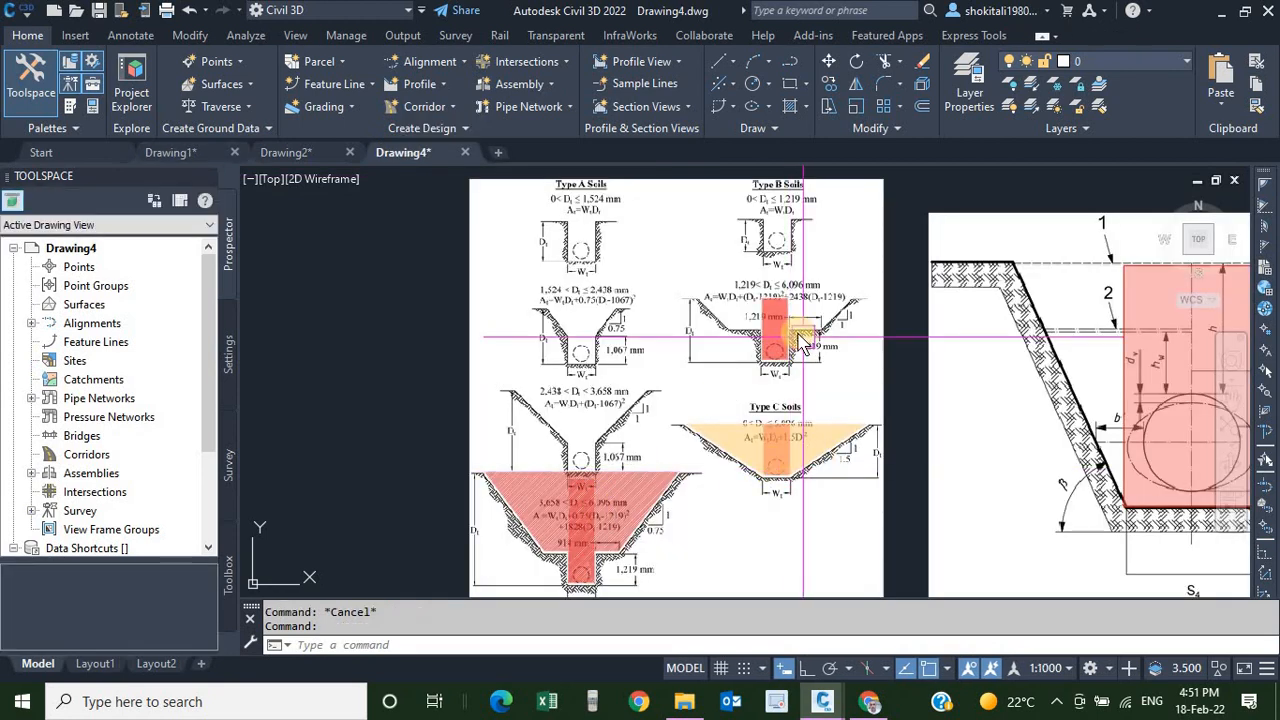
pyautogui.scroll(5, 778, 330)
pyautogui.scroll(-4, 781, 380)
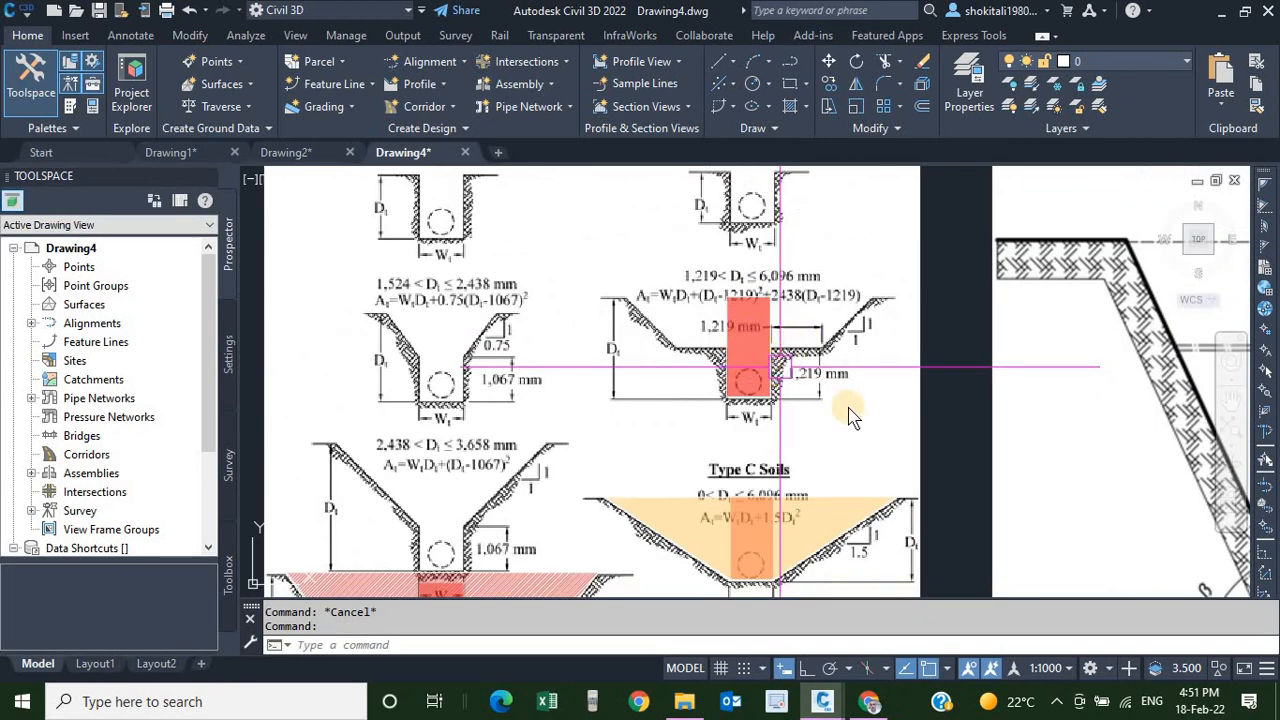
pyautogui.click(951, 366)
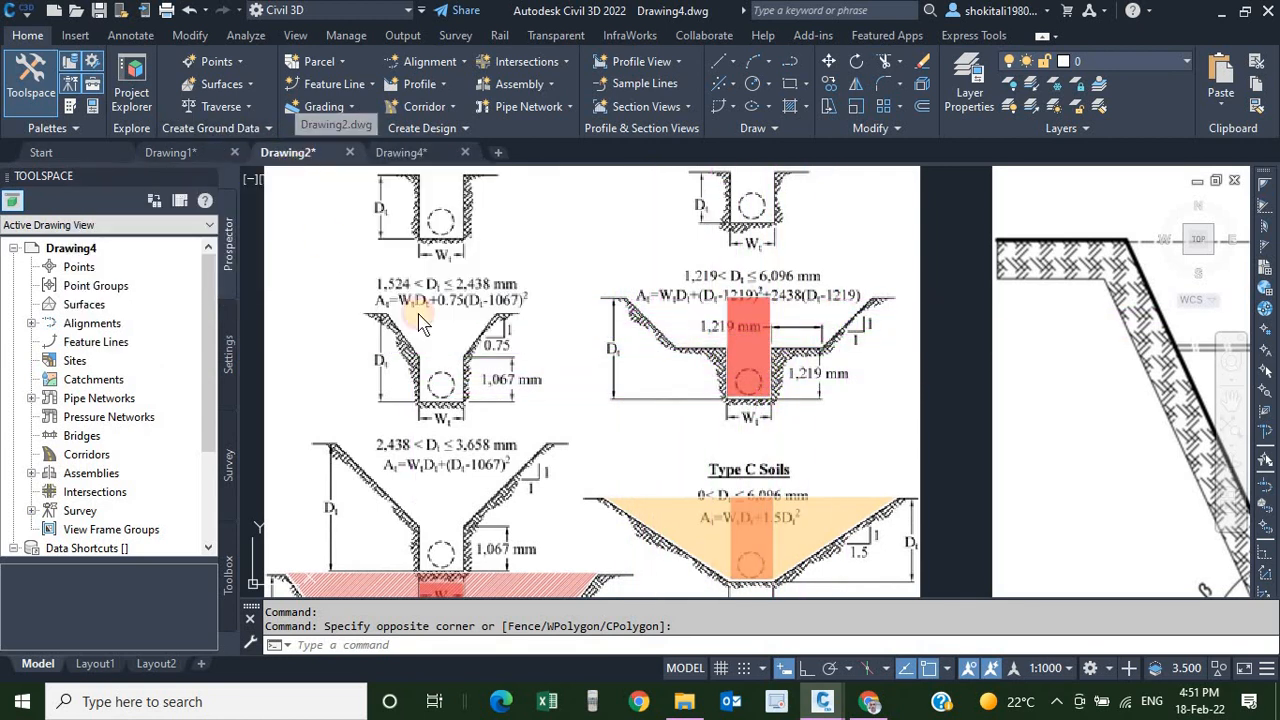
# - In Drawing2, start a new TIN volume surface from the Volumes Dashboard with Top as its base surface
pyautogui.click(287, 153)
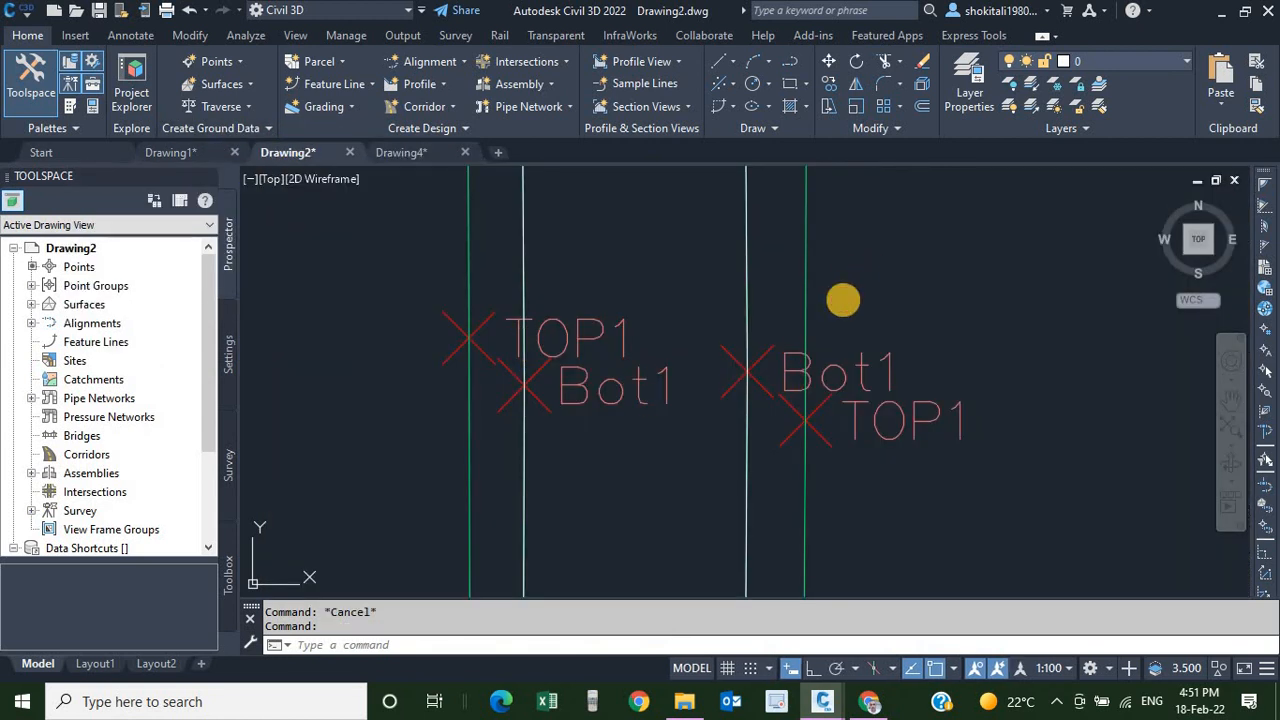
pyautogui.click(843, 296)
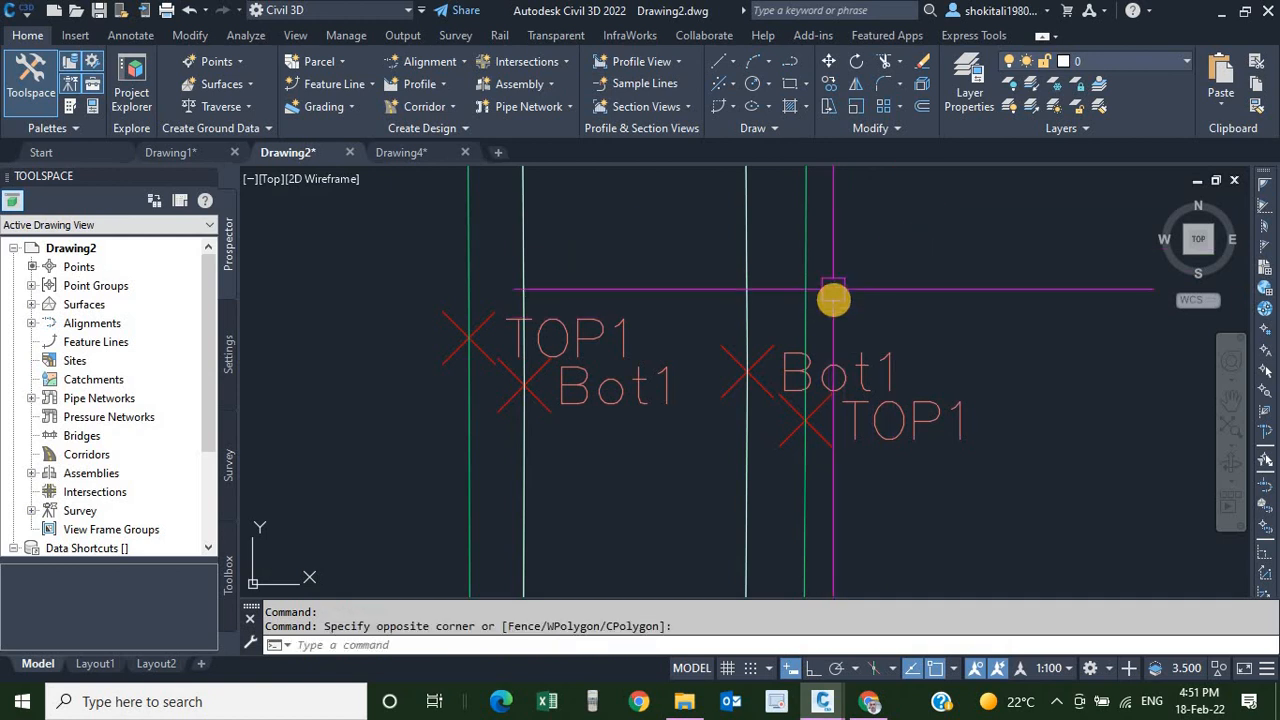
pyautogui.scroll(-8, 834, 298)
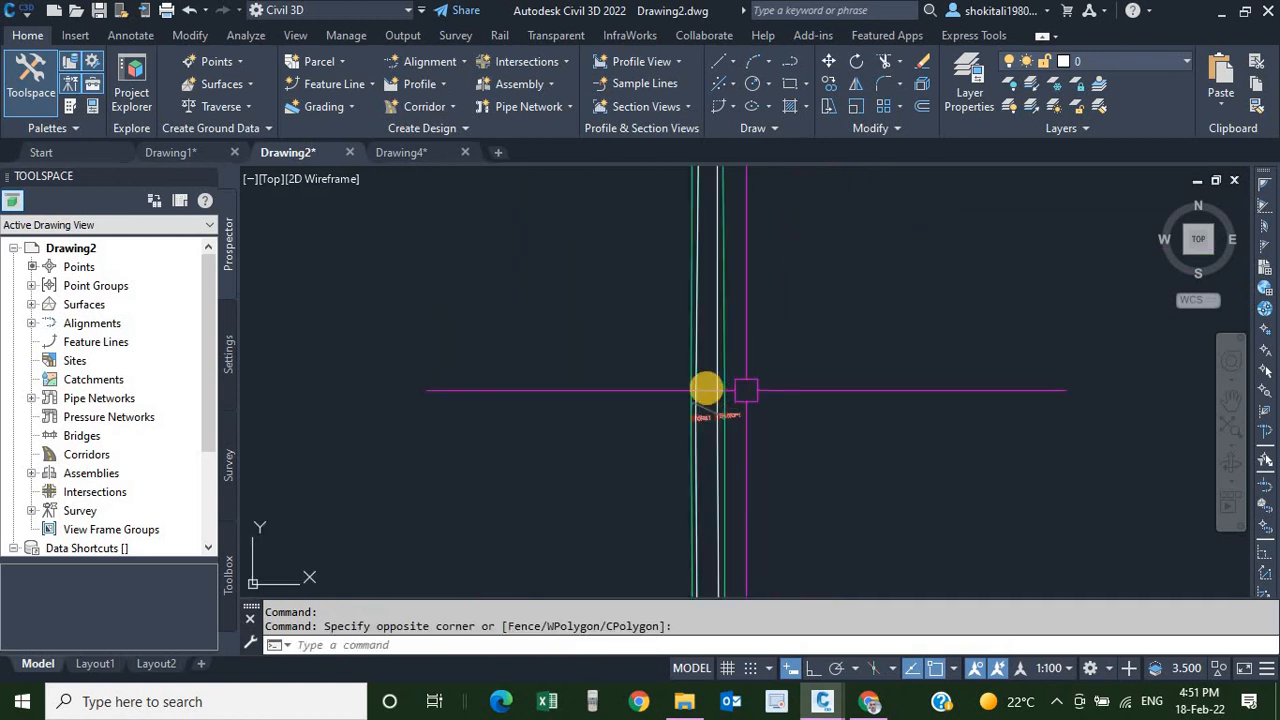
pyautogui.scroll(6, 746, 390)
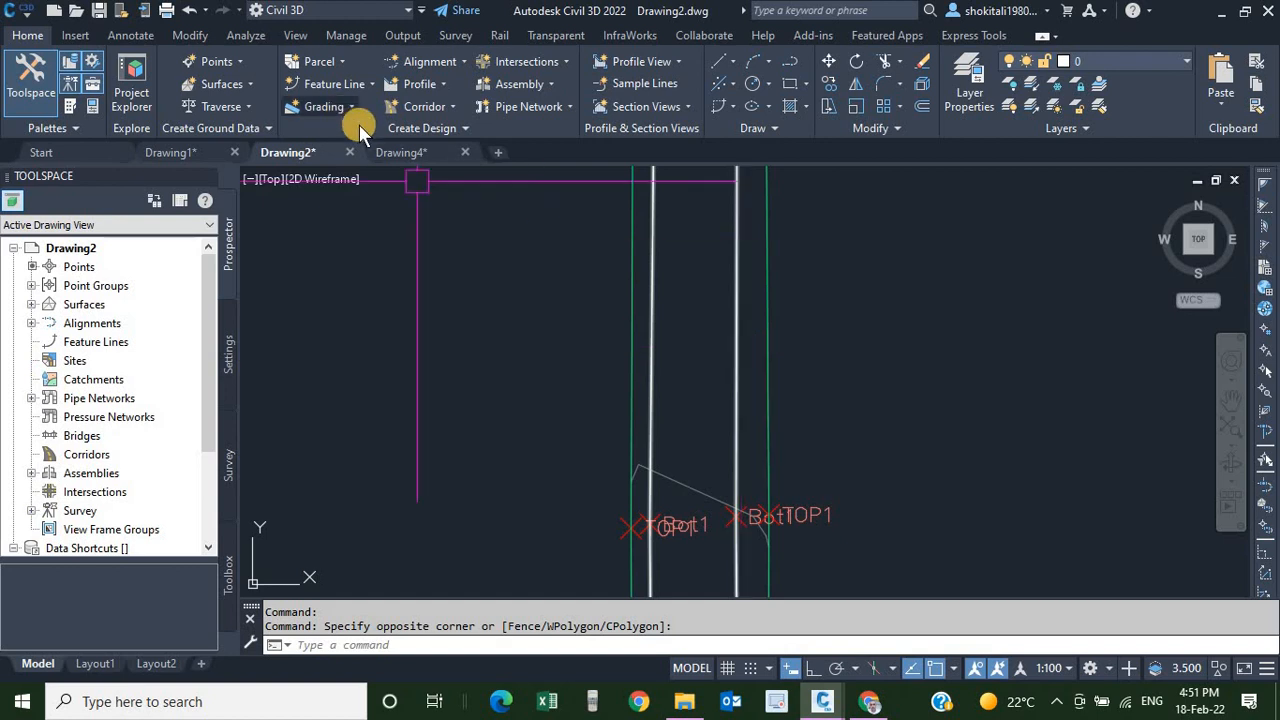
pyautogui.click(242, 38)
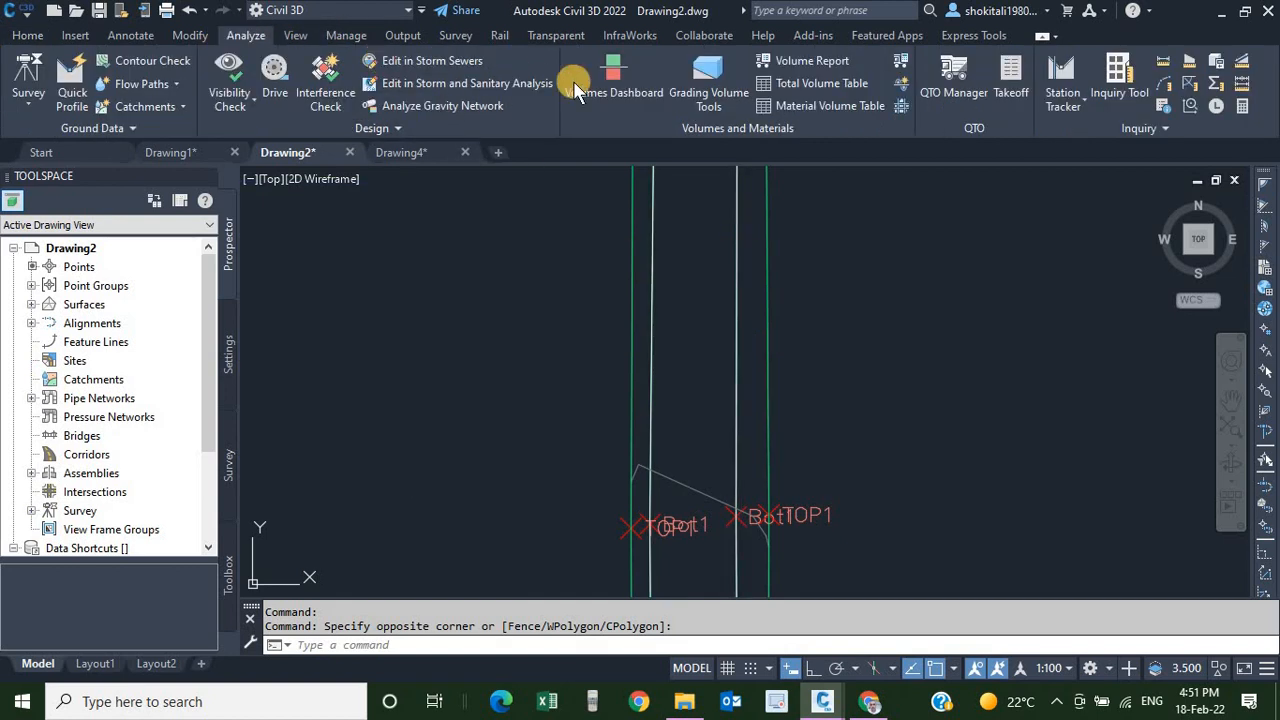
pyautogui.click(614, 80)
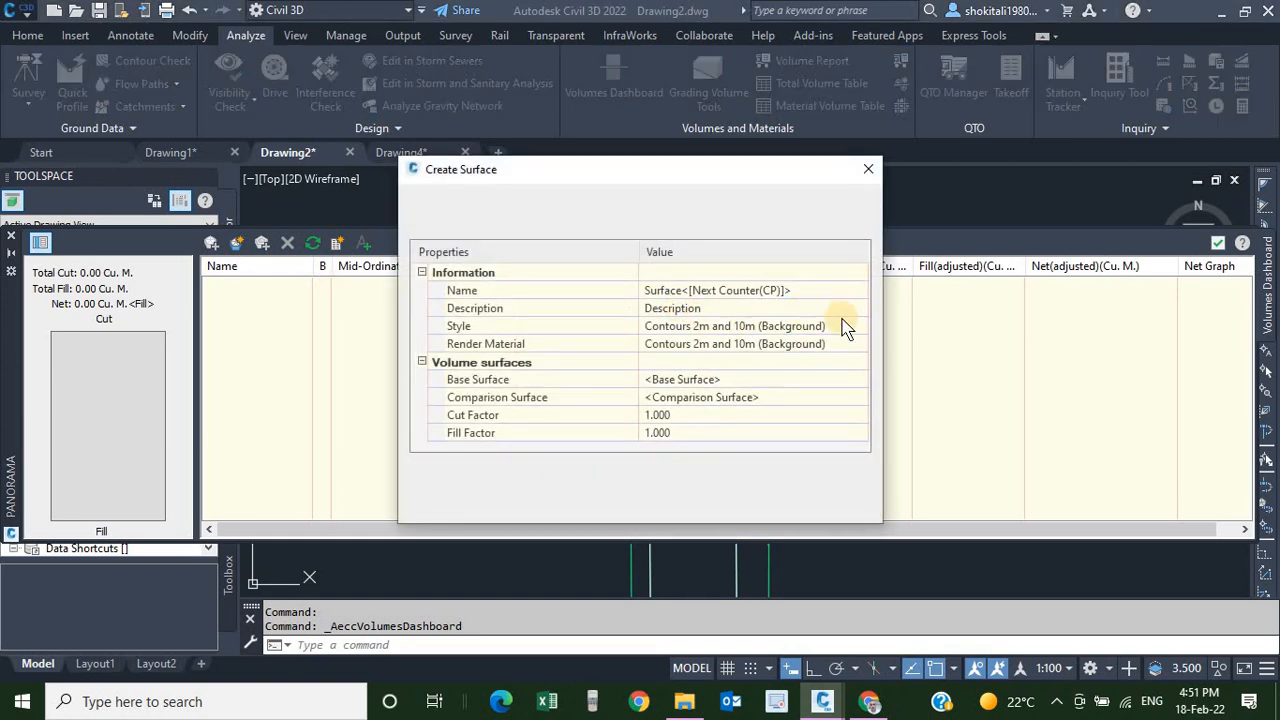
pyautogui.click(850, 380)
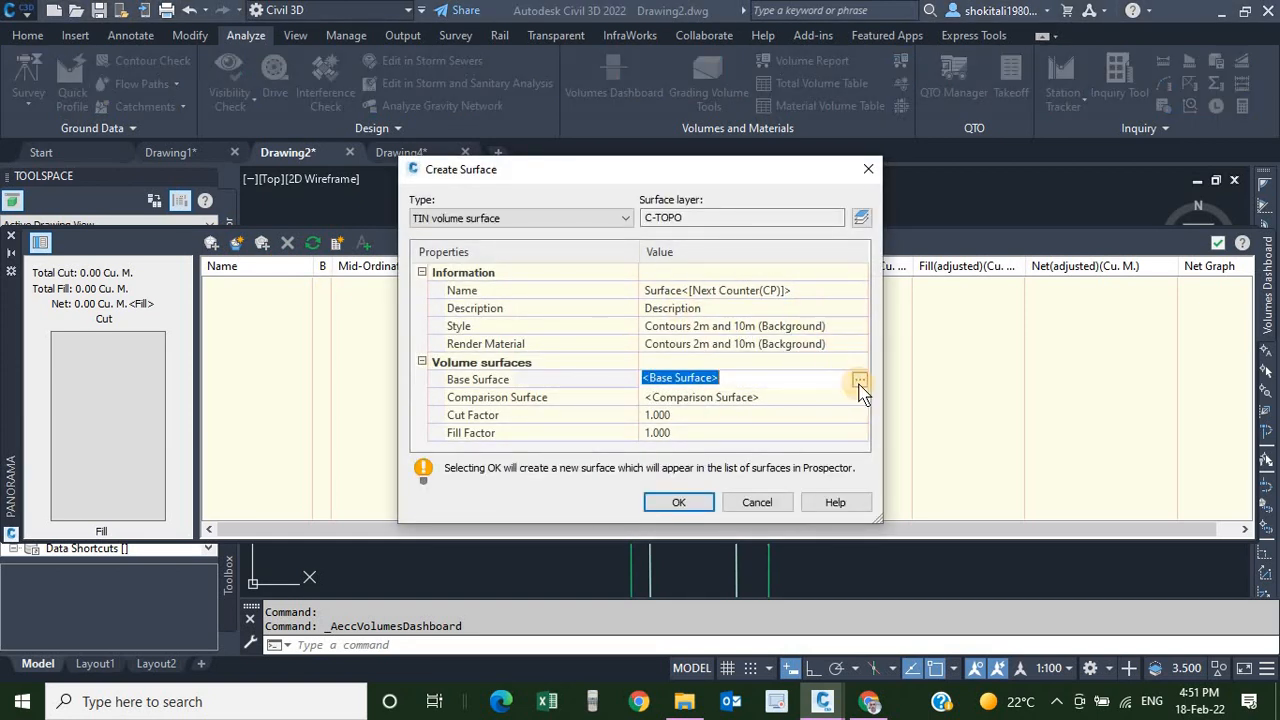
pyautogui.click(860, 380)
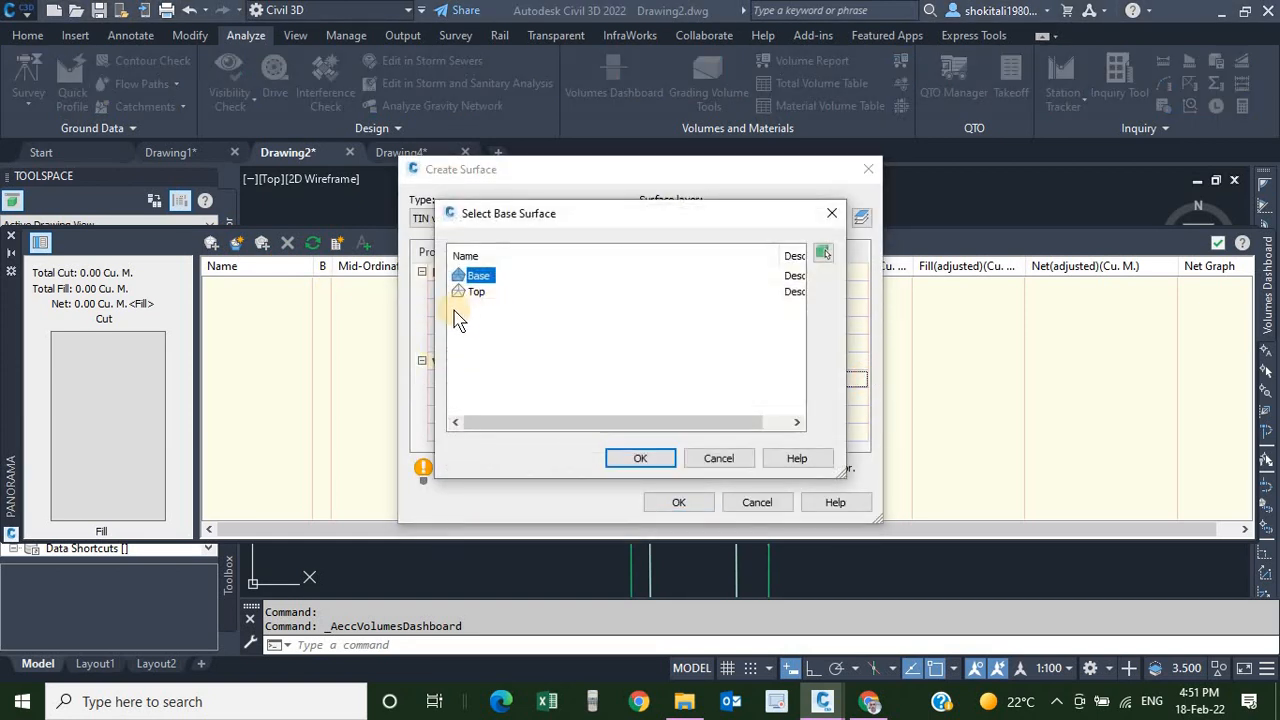
pyautogui.click(640, 459)
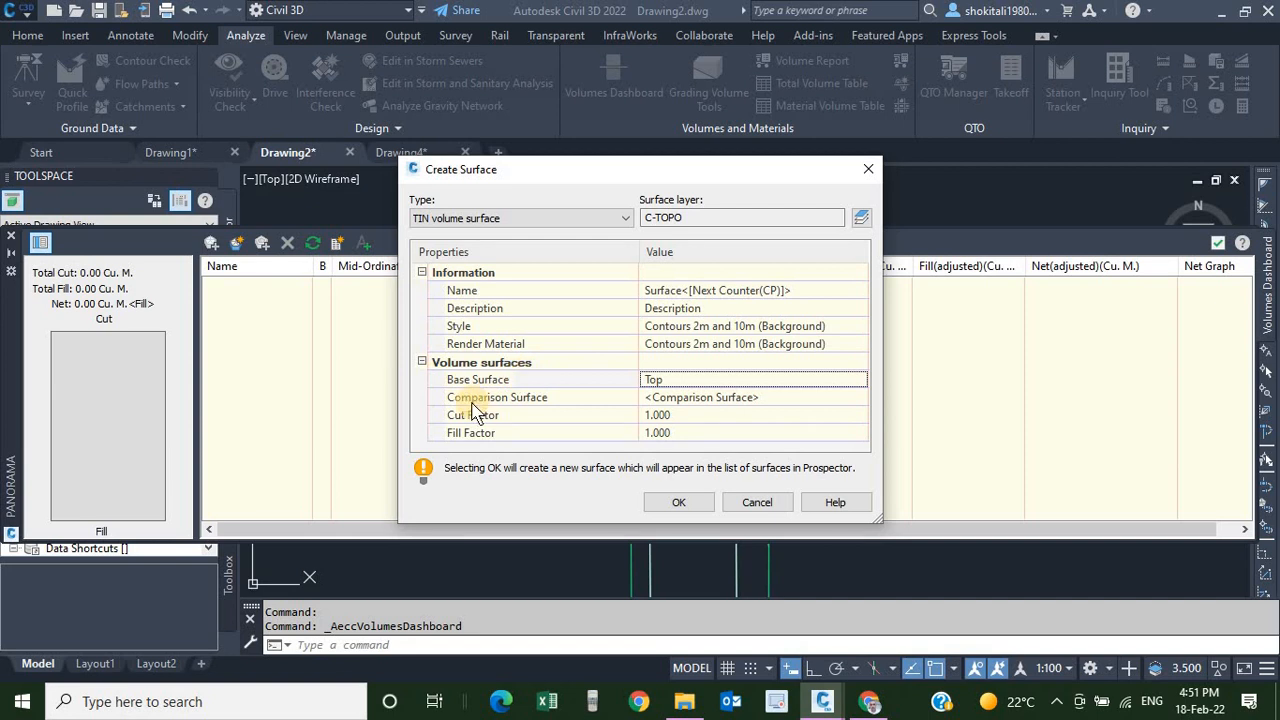
# - Set Base as the comparison surface, create the volume surface to compute the trench volume, and close the Volumes Dashboard
pyautogui.click(508, 397)
pyautogui.click(806, 395)
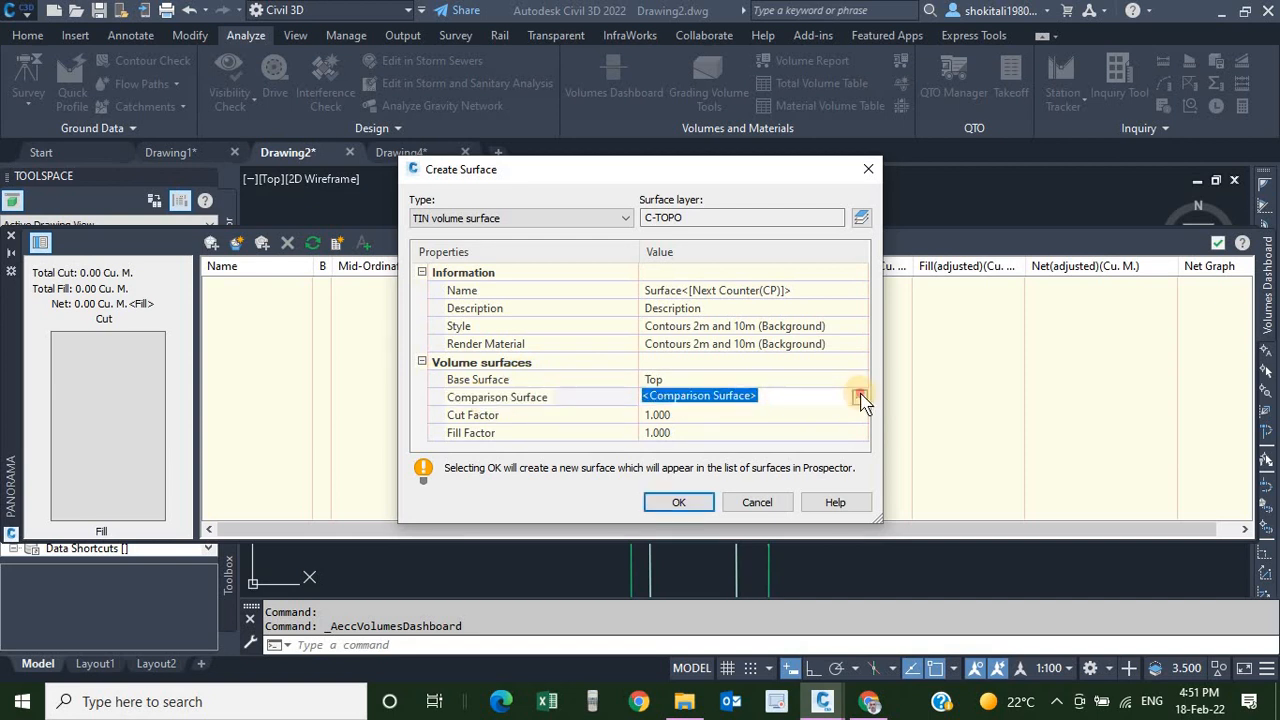
pyautogui.click(860, 397)
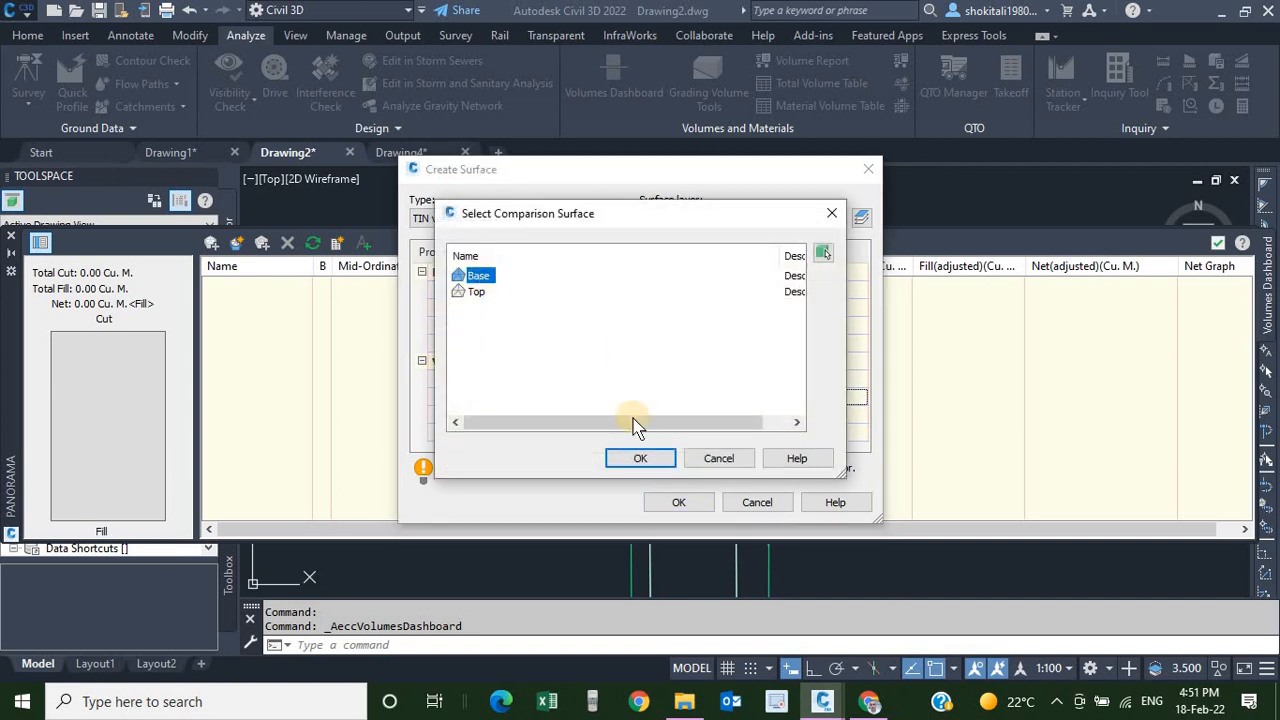
pyautogui.click(640, 458)
pyautogui.click(688, 505)
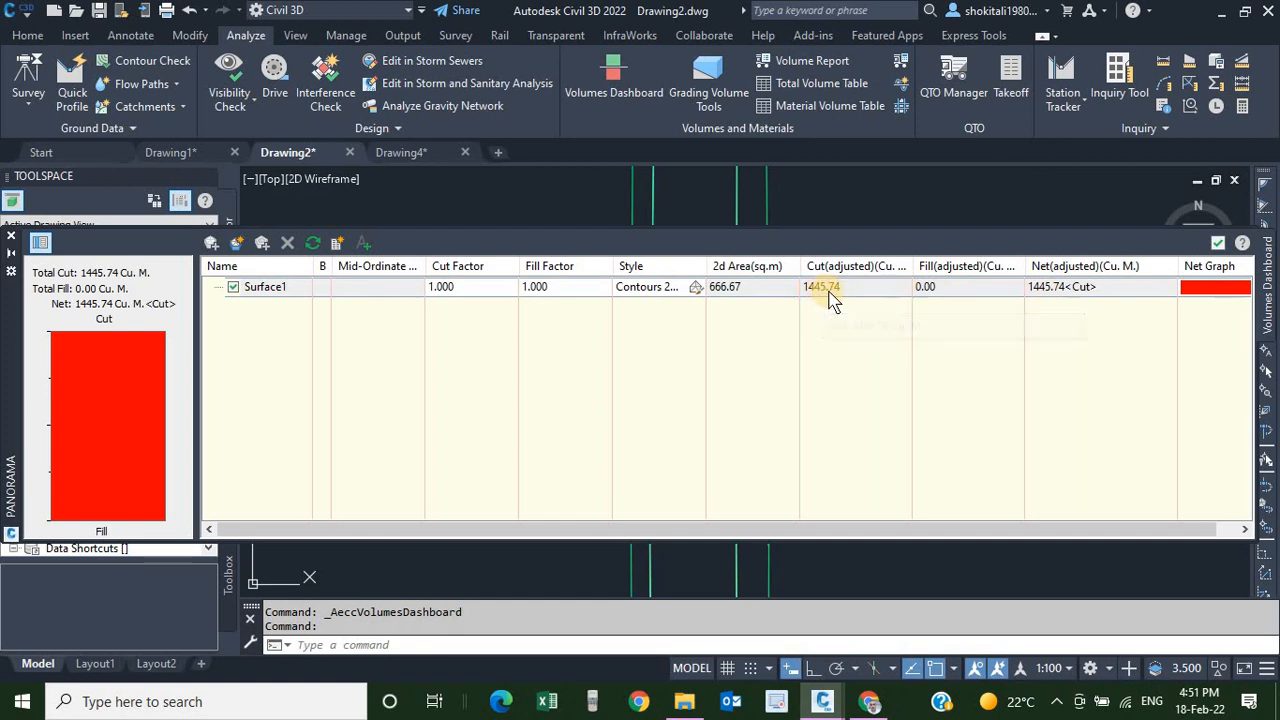
pyautogui.click(1219, 243)
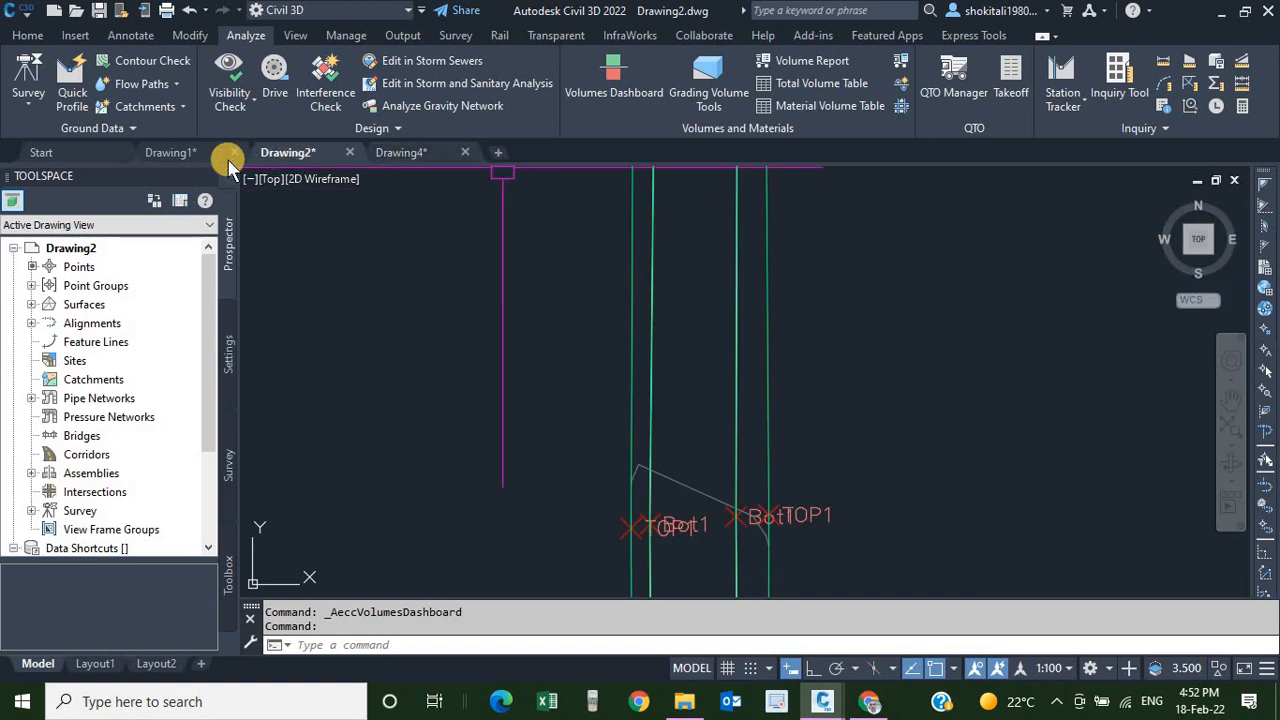
# - In Drawing1, start a new TIN volume surface from the Volumes Dashboard with Base and sides as its base surface
pyautogui.click(175, 152)
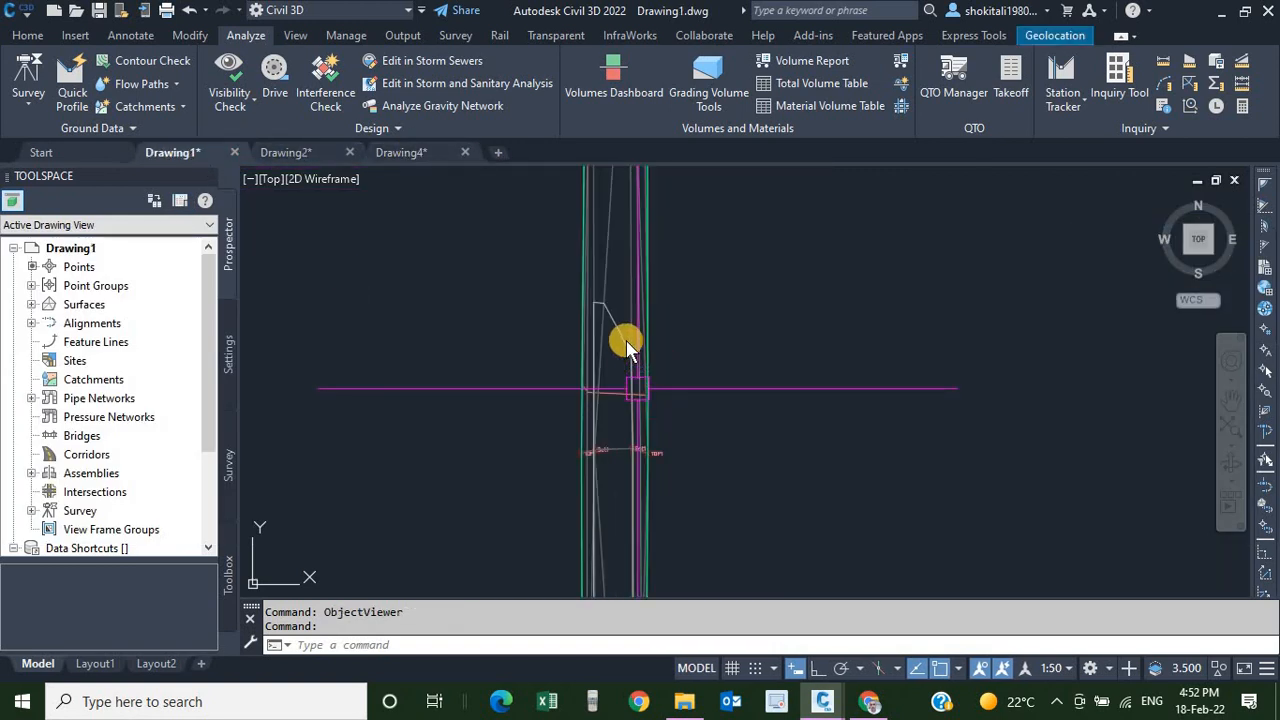
pyautogui.press('Escape')
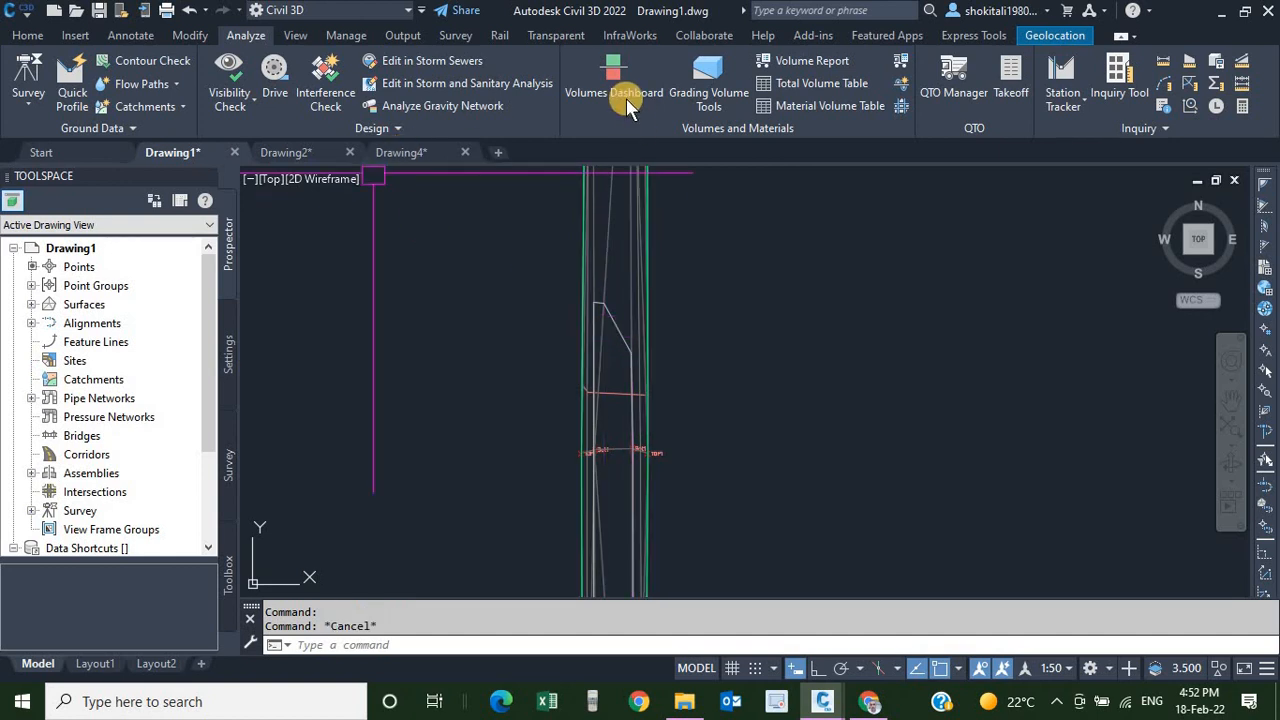
pyautogui.click(628, 104)
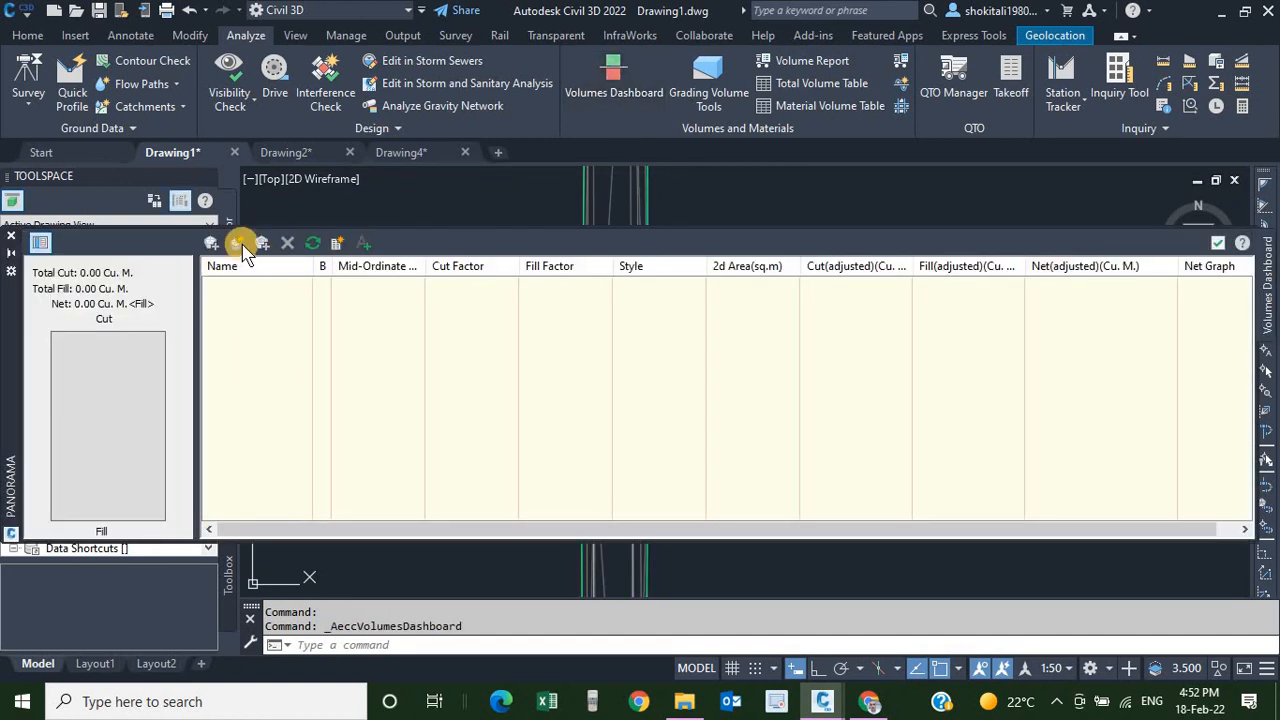
pyautogui.click(238, 246)
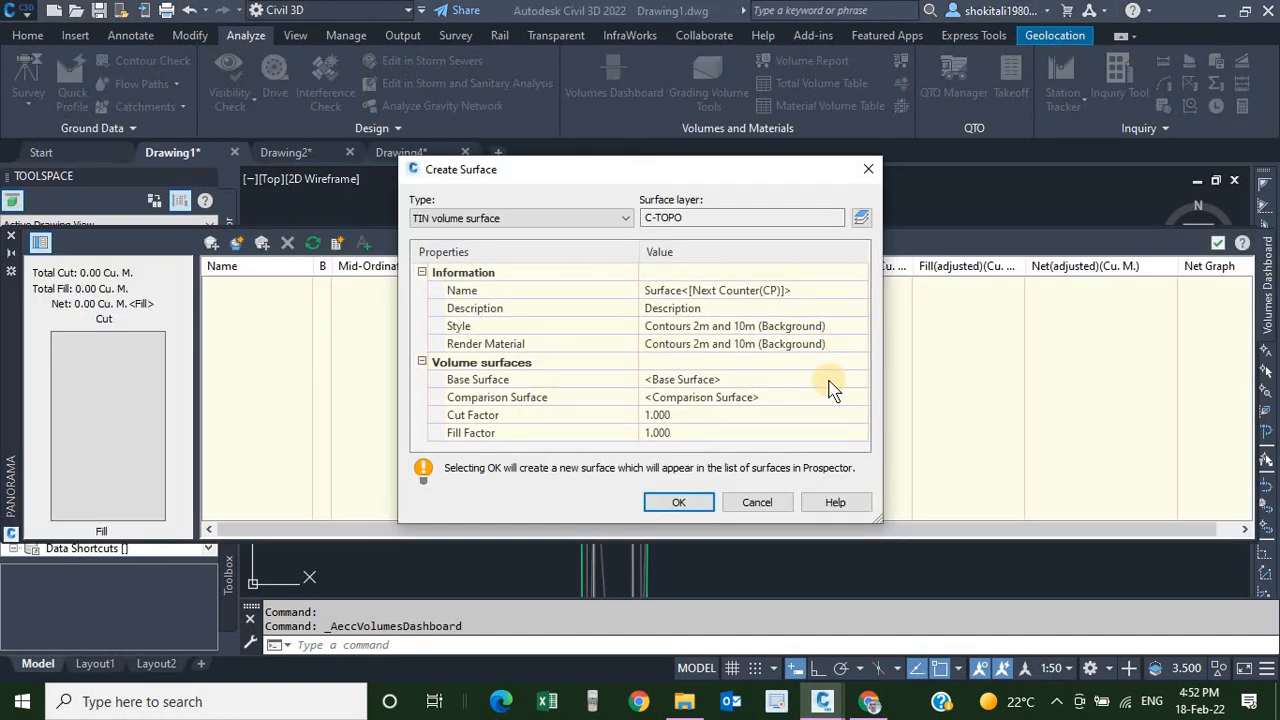
pyautogui.click(845, 378)
pyautogui.click(859, 380)
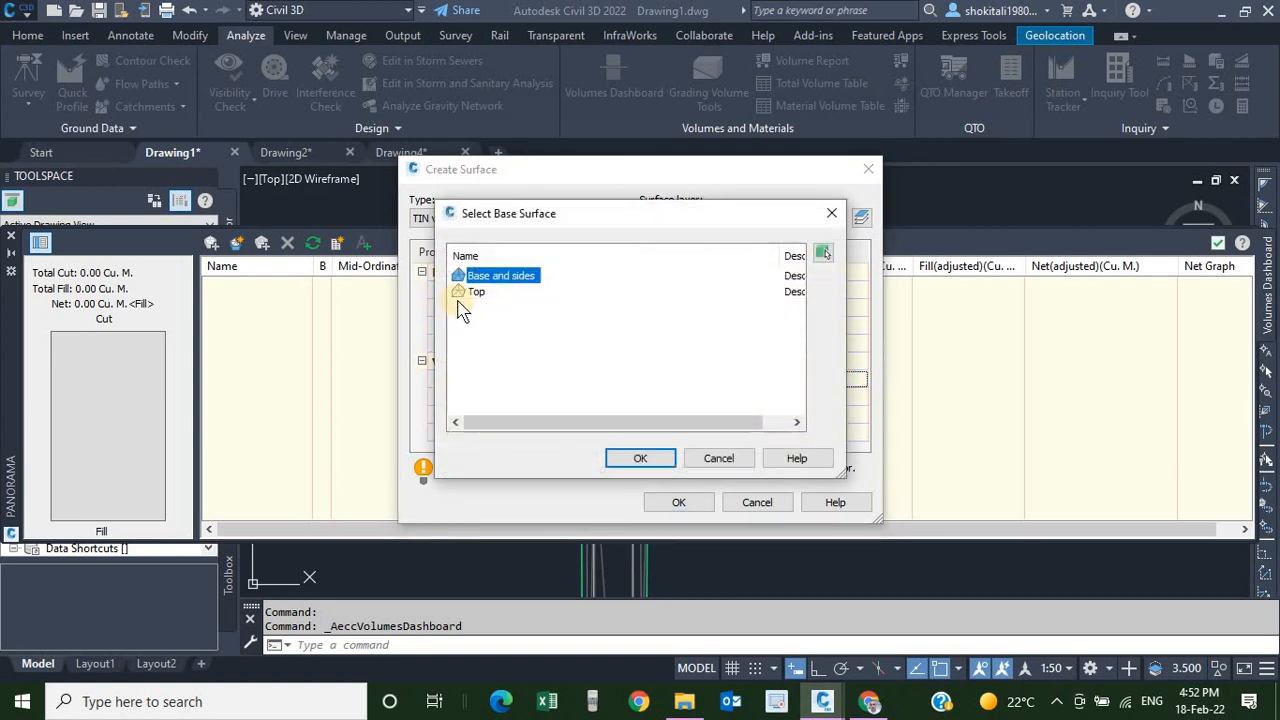
pyautogui.click(635, 459)
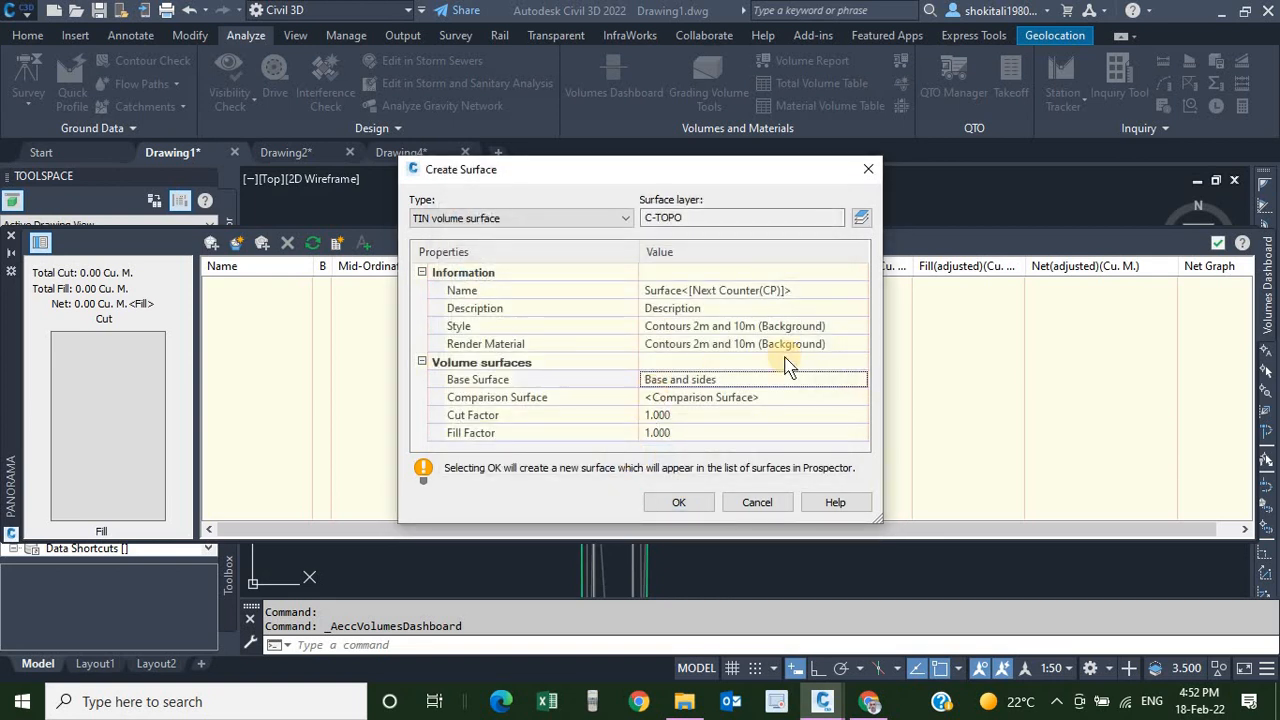
# - Set Top as the comparison surface and create the sloped trench's volume surface
pyautogui.click(848, 400)
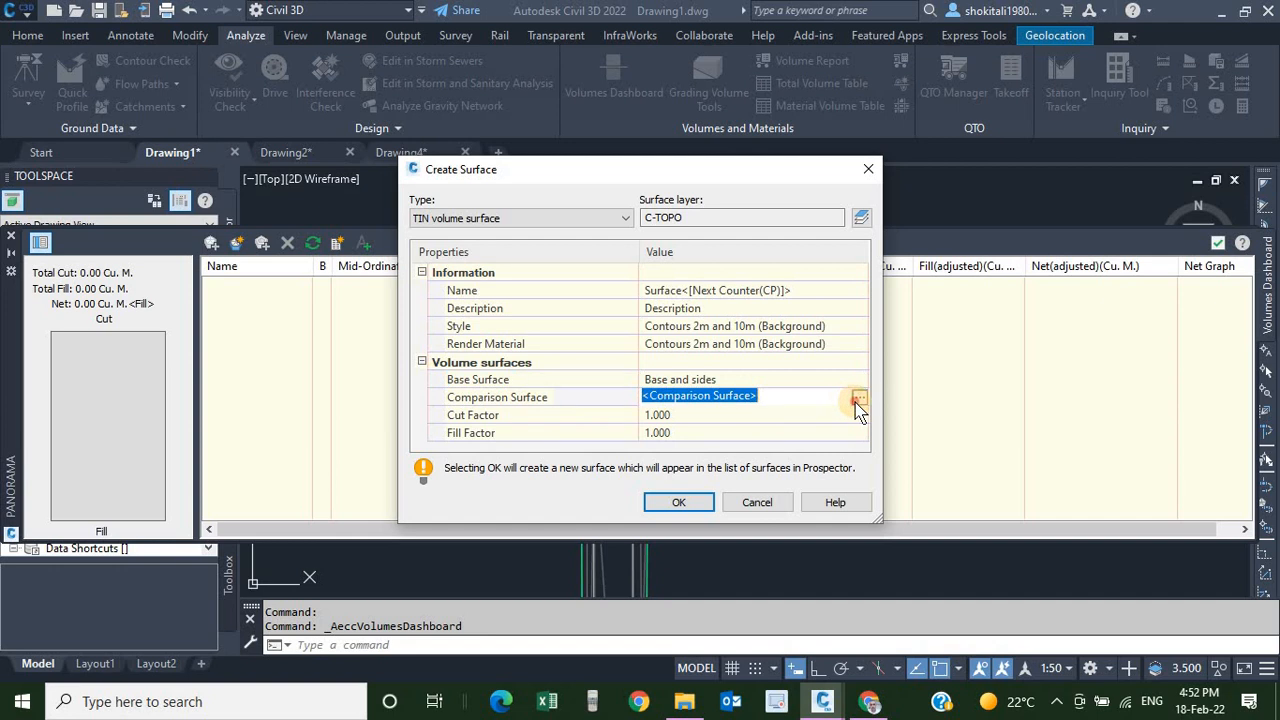
pyautogui.click(859, 400)
pyautogui.click(476, 291)
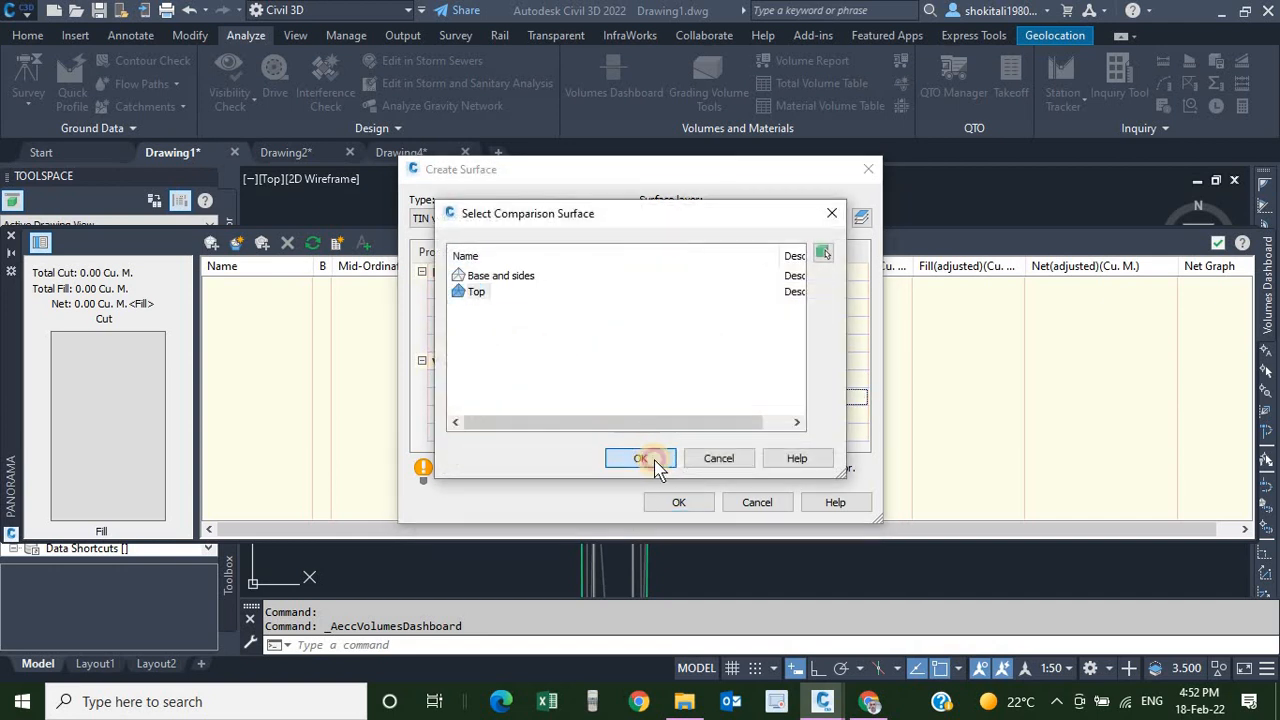
pyautogui.click(645, 459)
pyautogui.click(678, 503)
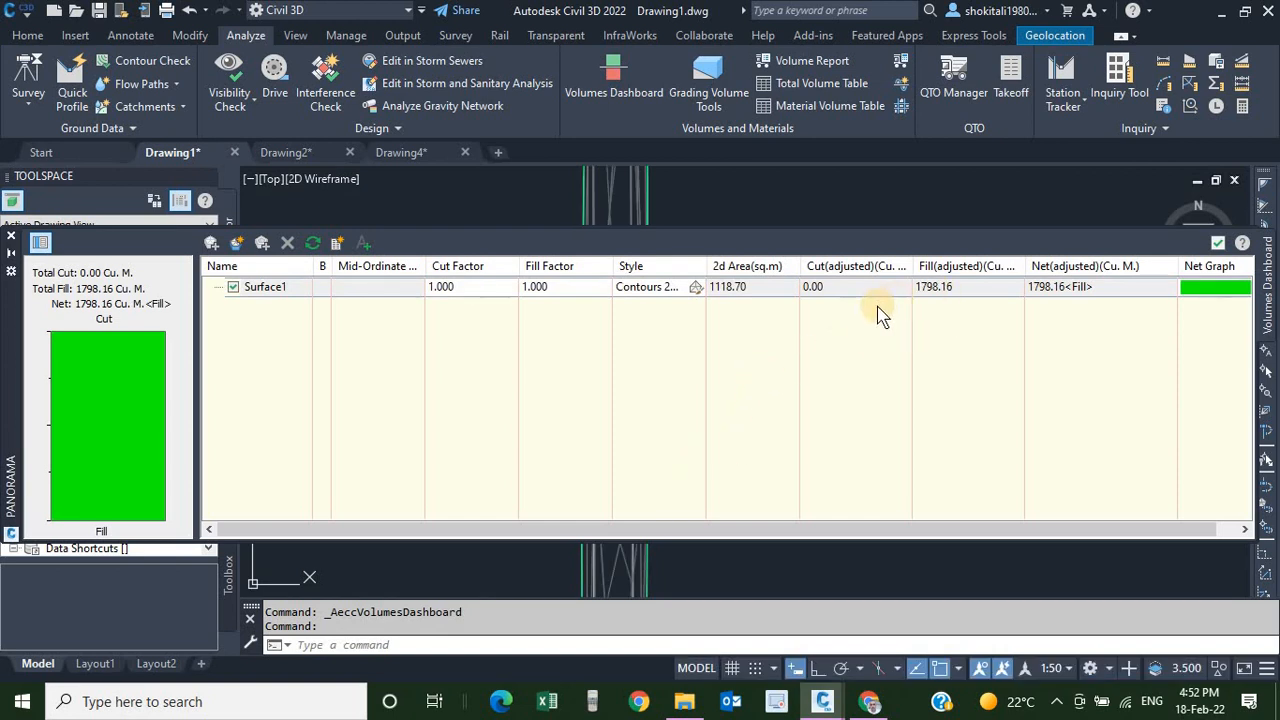
# - Start a second TIN volume surface for the sloped trench, this time with Top as the base surface
pyautogui.click(235, 244)
pyautogui.click(830, 380)
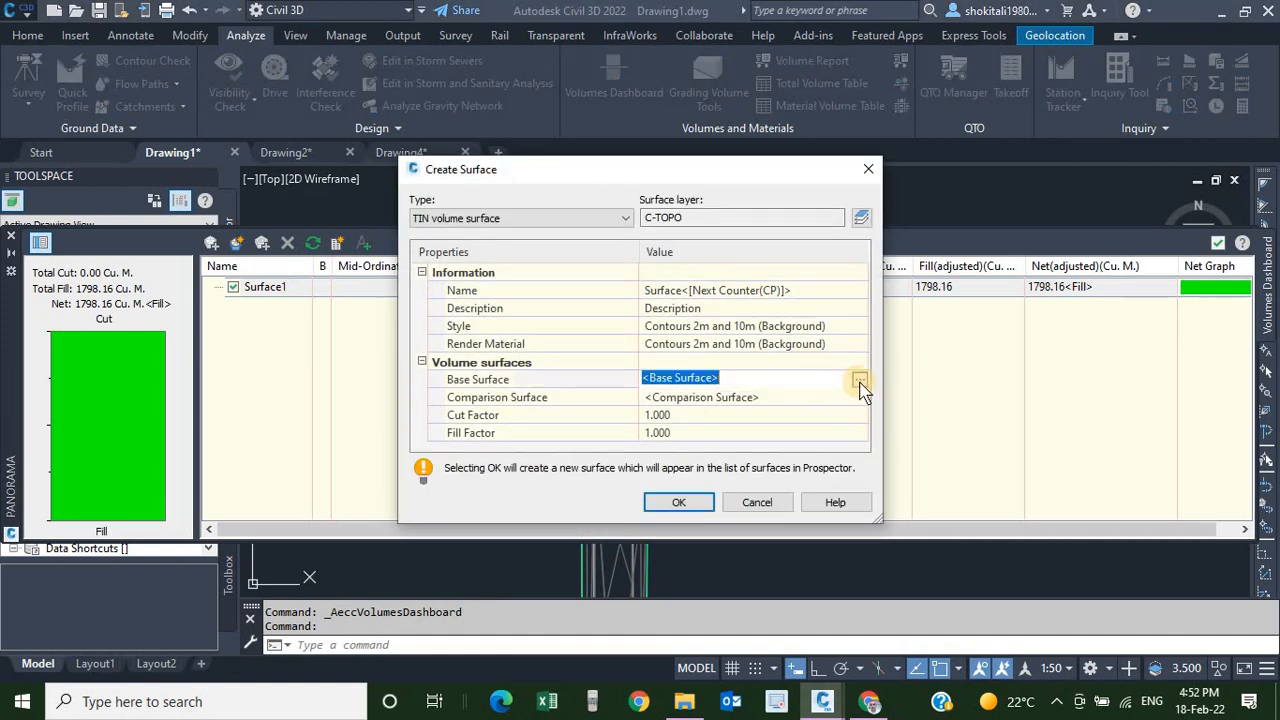
pyautogui.click(860, 383)
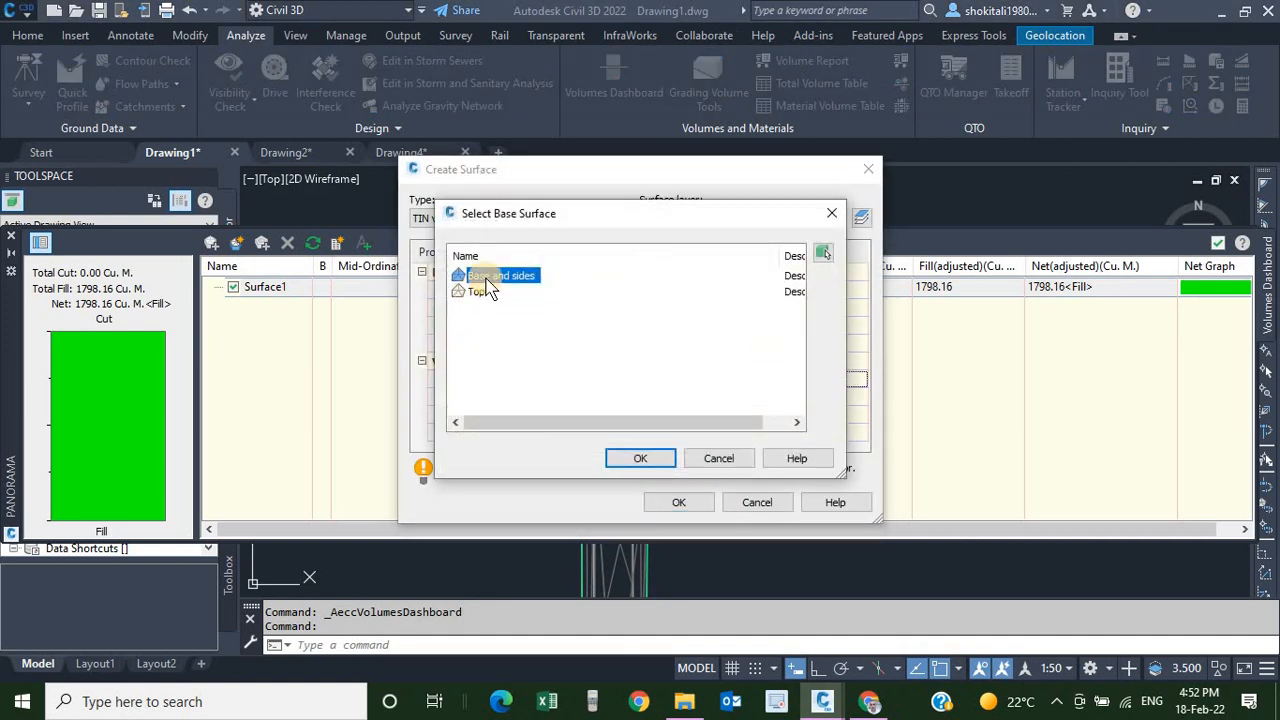
pyautogui.click(480, 292)
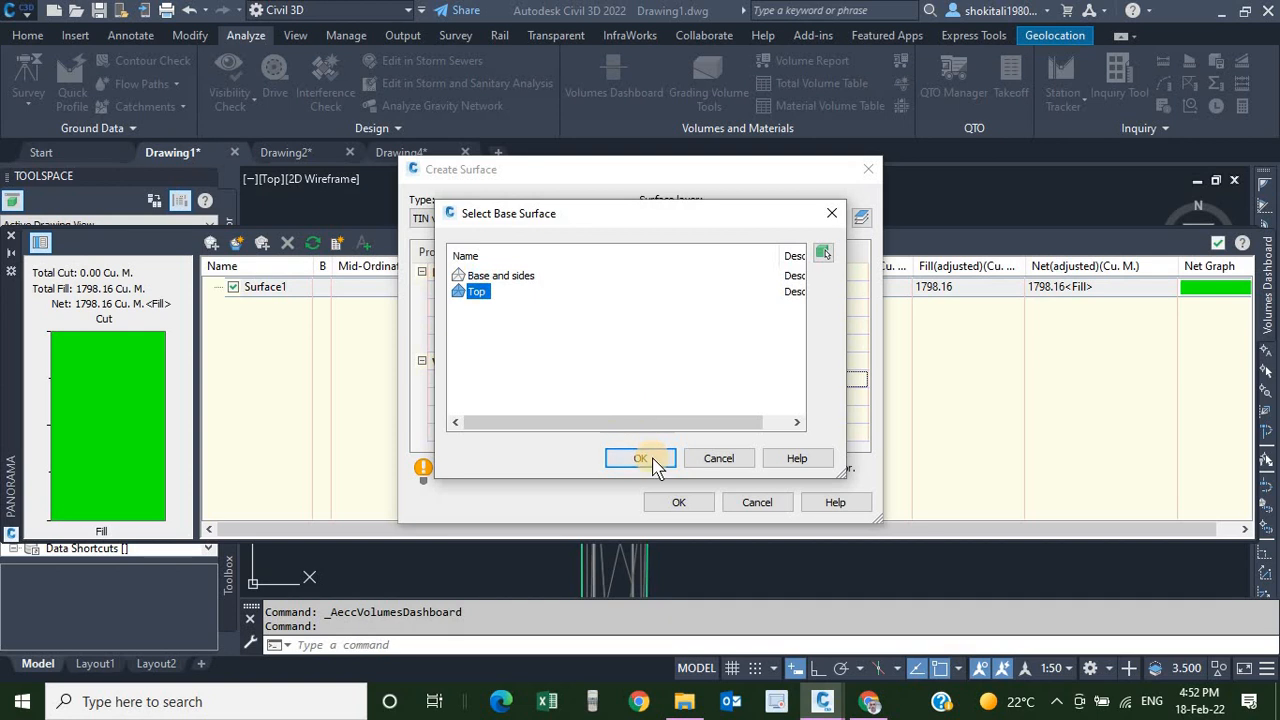
pyautogui.click(650, 460)
# - Set Base and sides as the comparison surface, create the second volume surface, and close the Volumes Dashboard
pyautogui.click(831, 399)
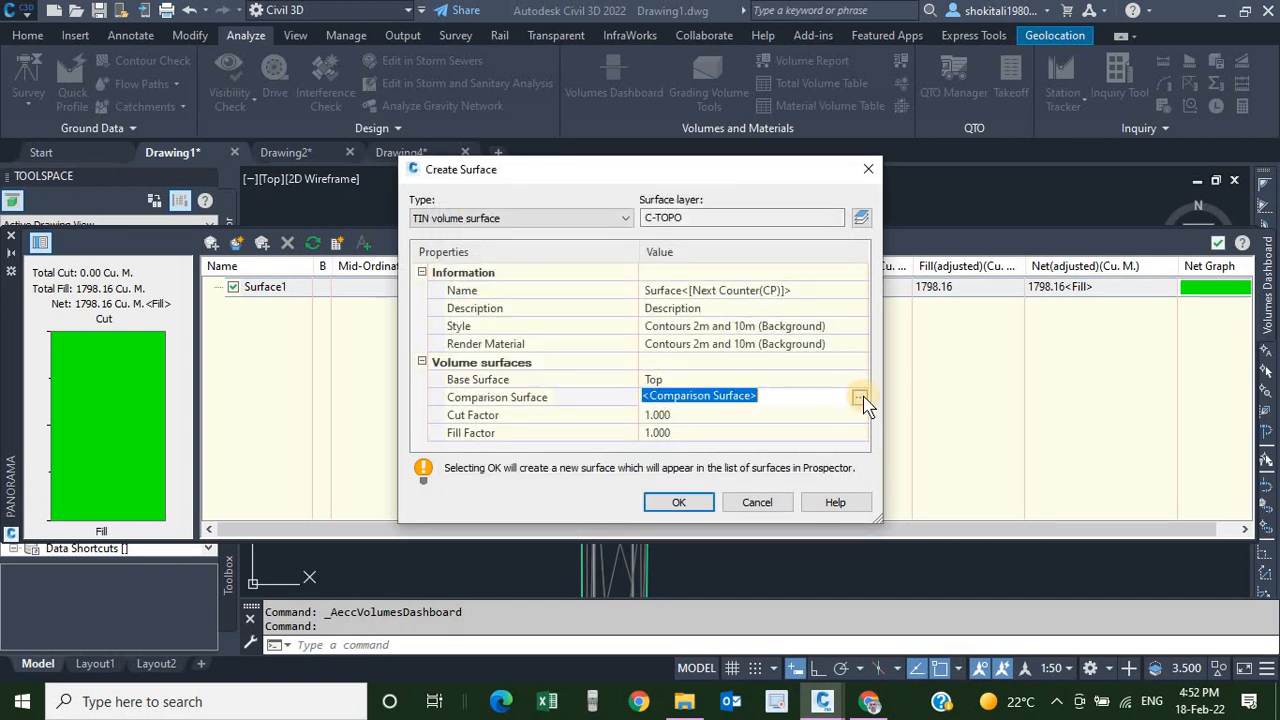
pyautogui.click(857, 397)
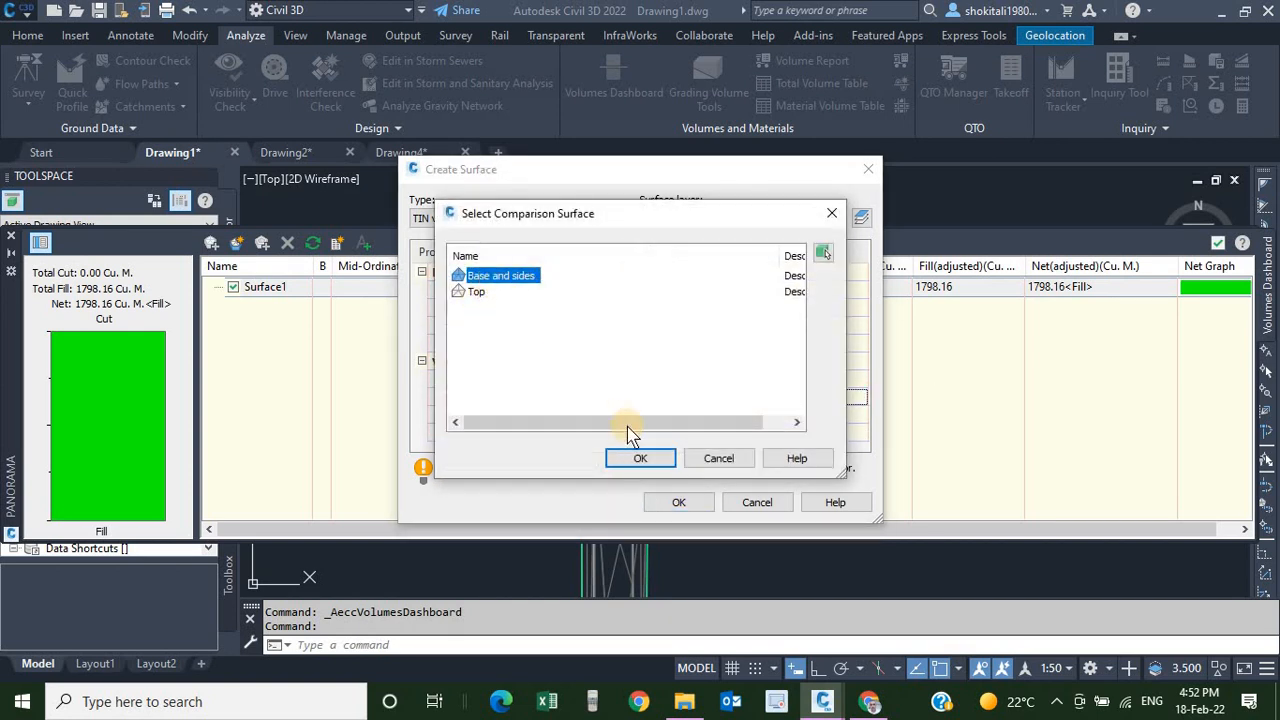
pyautogui.click(645, 460)
pyautogui.click(672, 502)
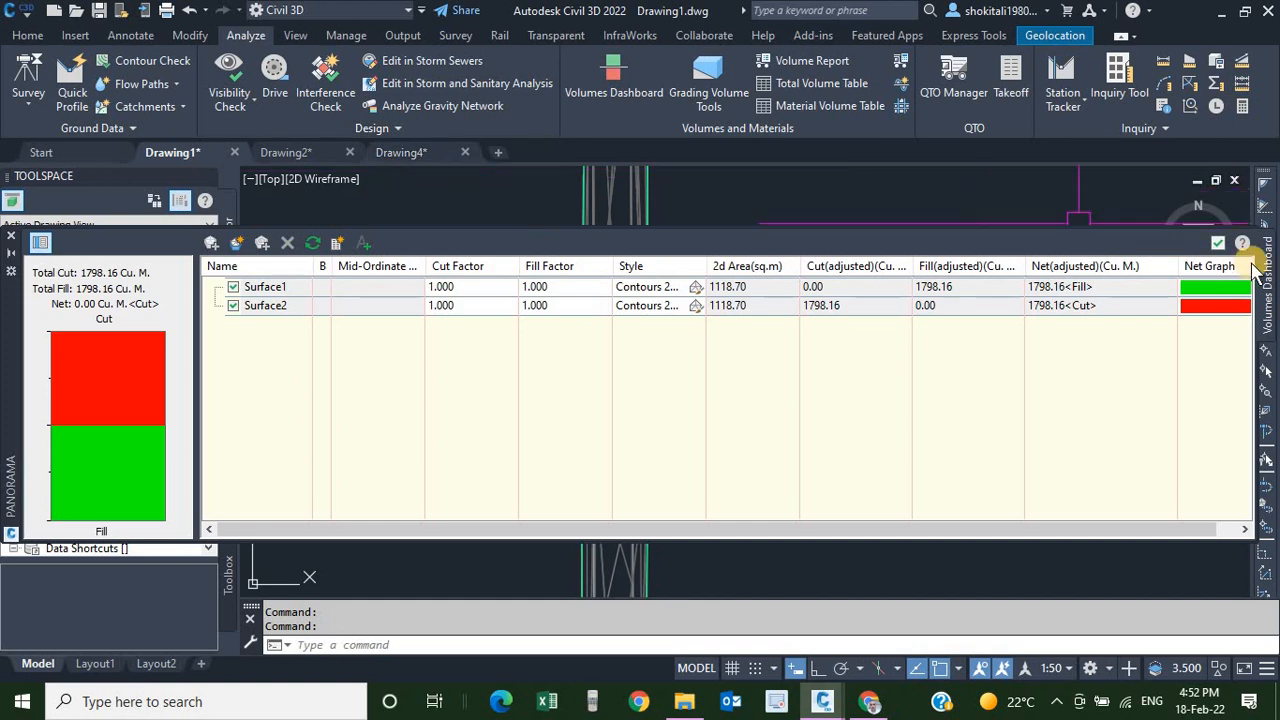
pyautogui.click(1217, 244)
# - Switch to Drawing4 and examine the rectangular excavation area against the sloped sides in the Type B and pipe trench cross-sections
pyautogui.click(420, 150)
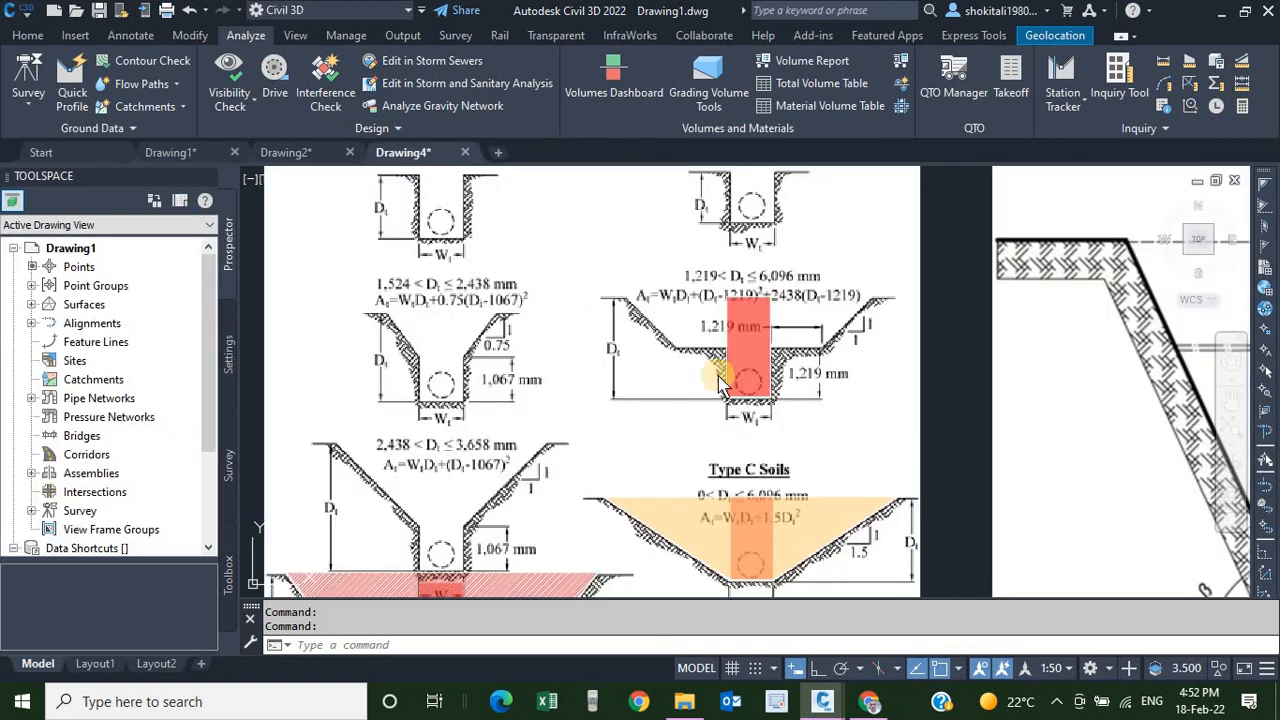
pyautogui.click(322, 155)
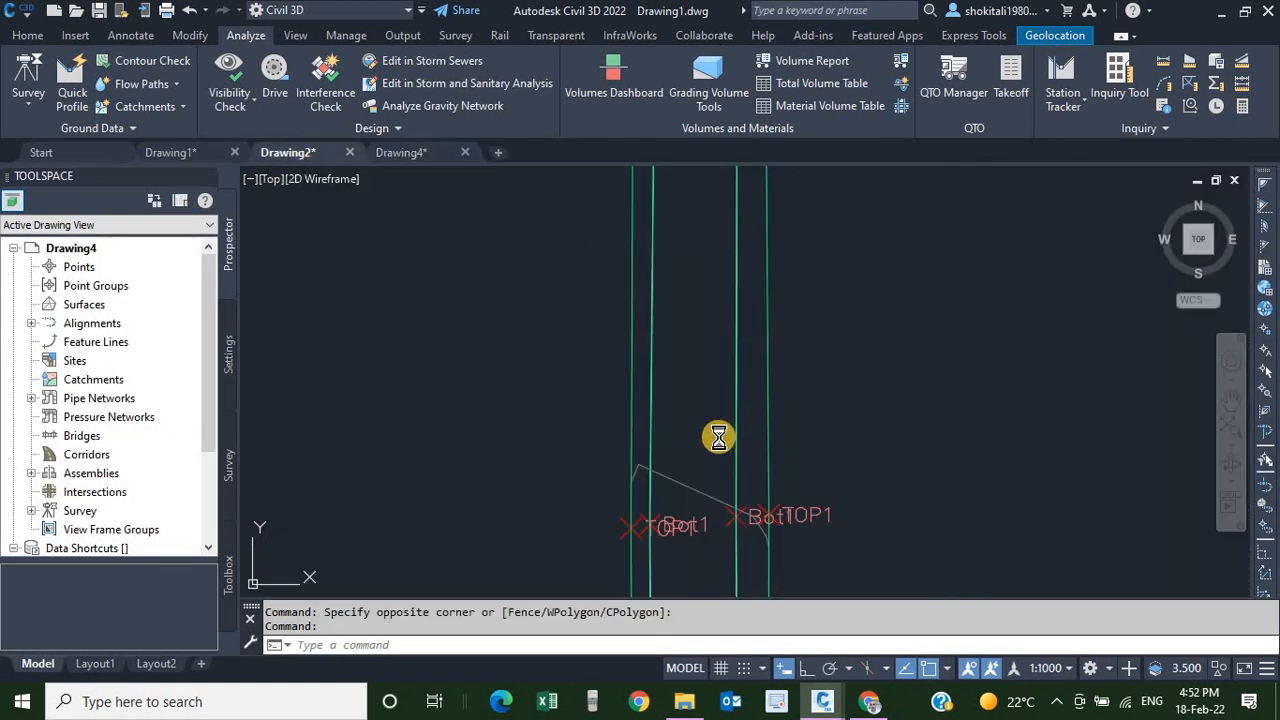
pyautogui.click(408, 152)
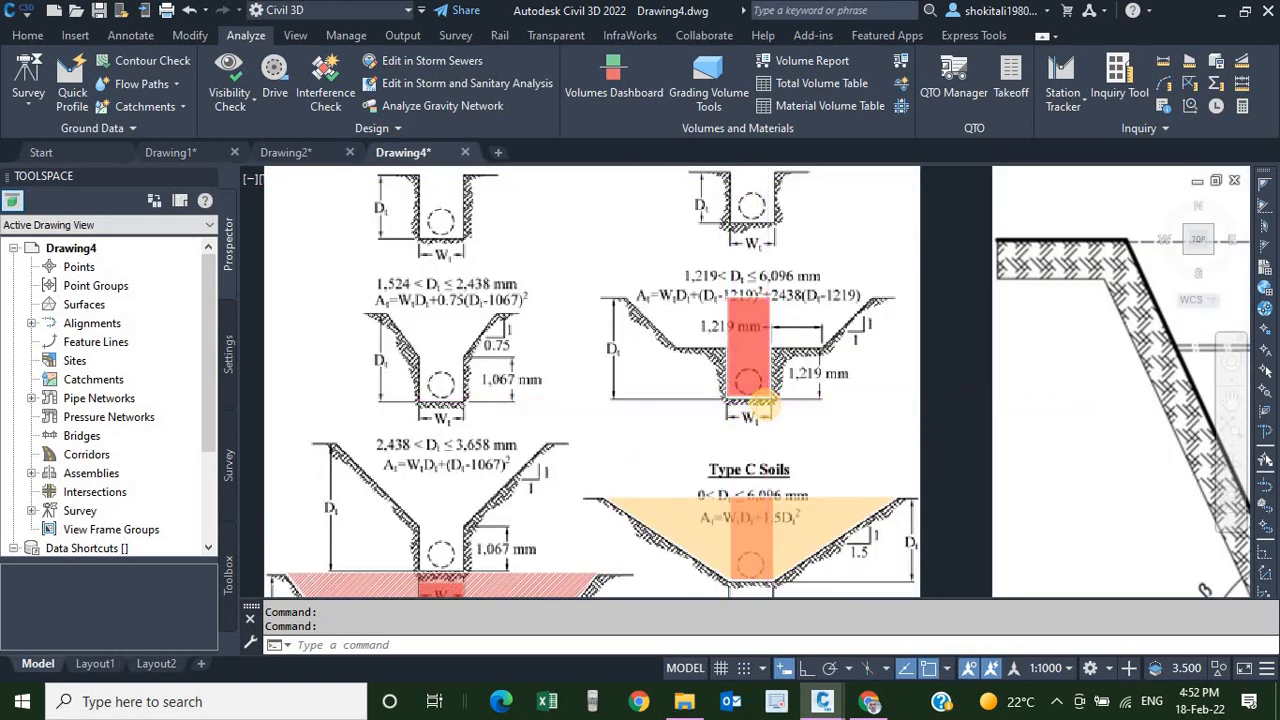
pyautogui.scroll(8, 765, 400)
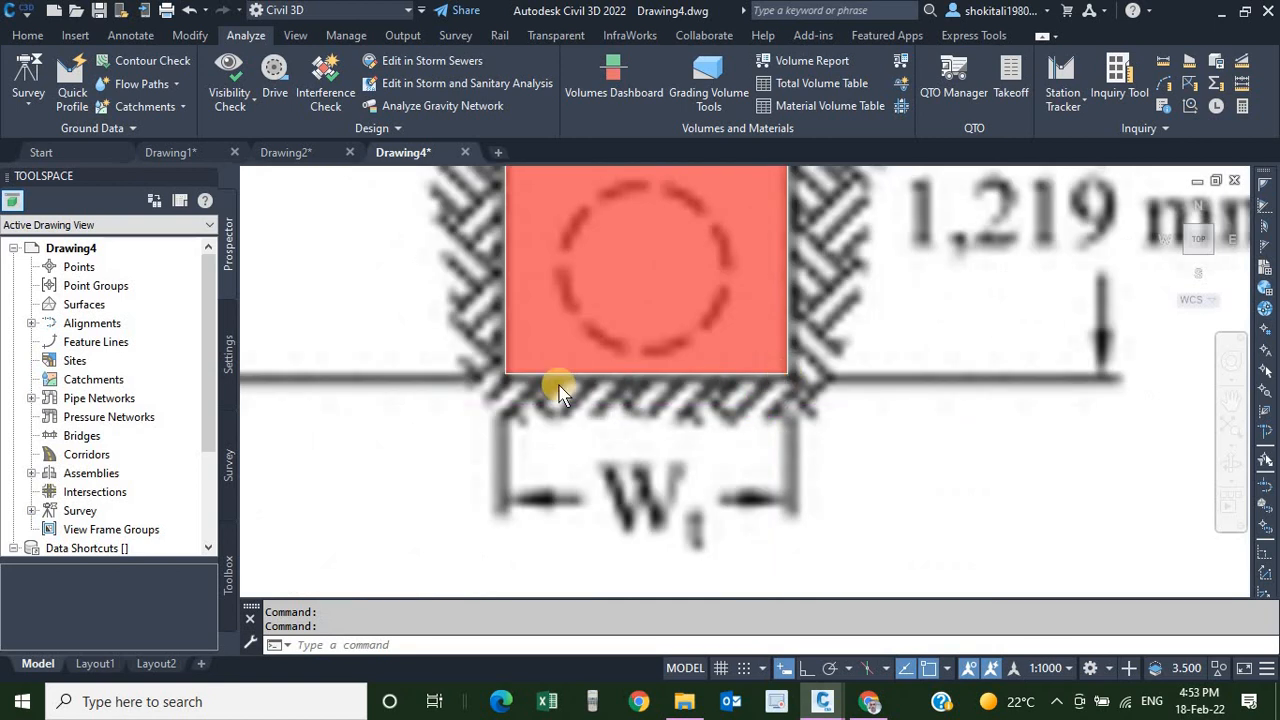
pyautogui.scroll(-10, 697, 430)
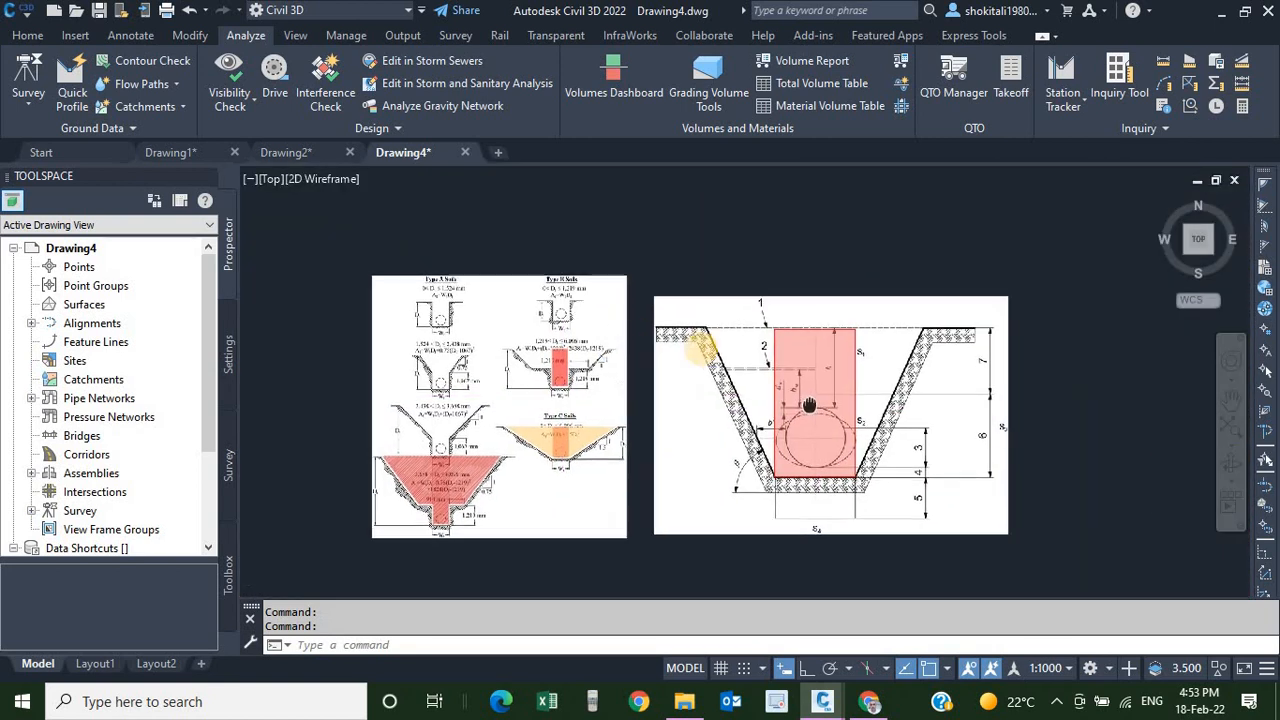
pyautogui.scroll(4, 697, 420)
pyautogui.scroll(-4, 710, 430)
pyautogui.scroll(2, 760, 430)
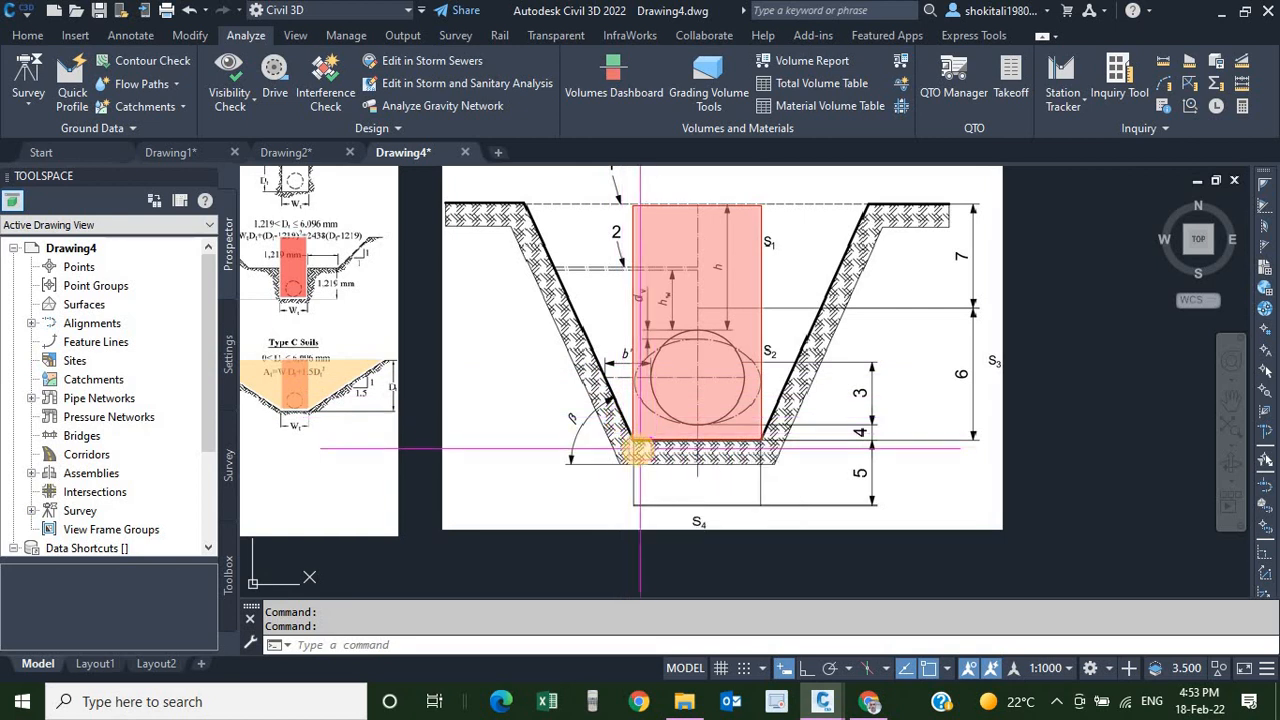
pyautogui.moveTo(664, 313); pyautogui.dragTo(700, 360, button='middle')
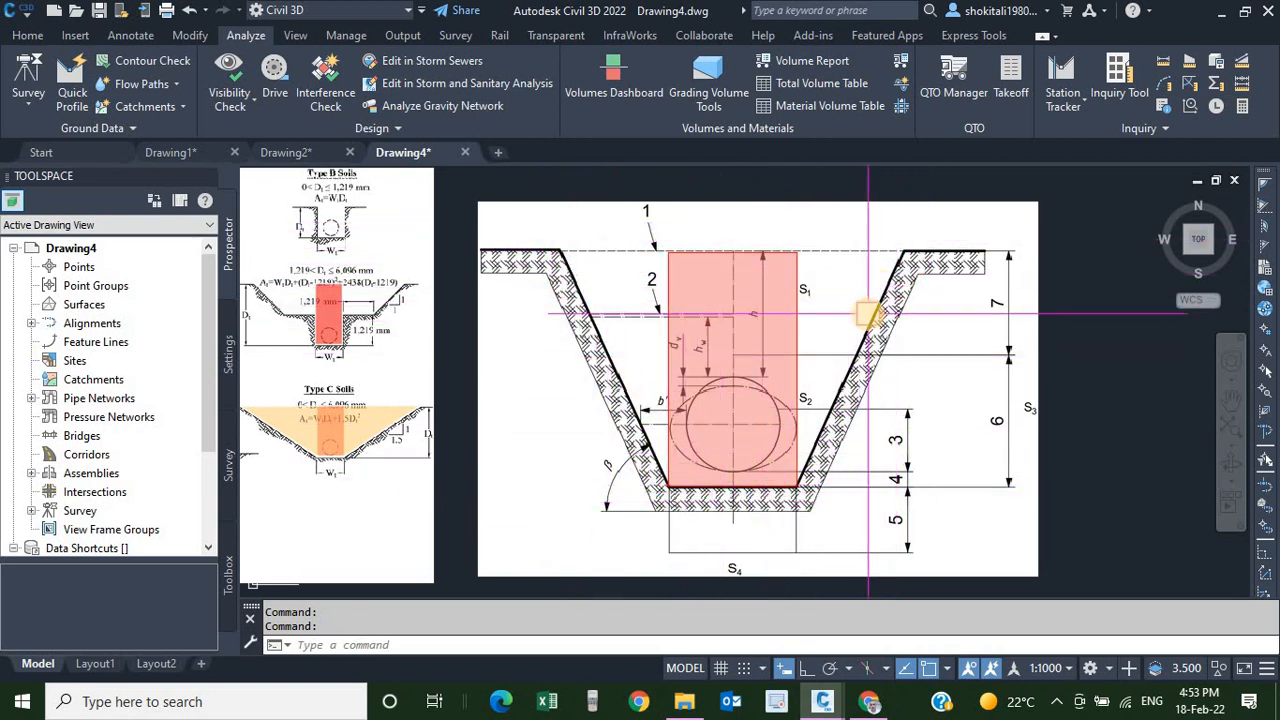
pyautogui.scroll(-2, 868, 315)
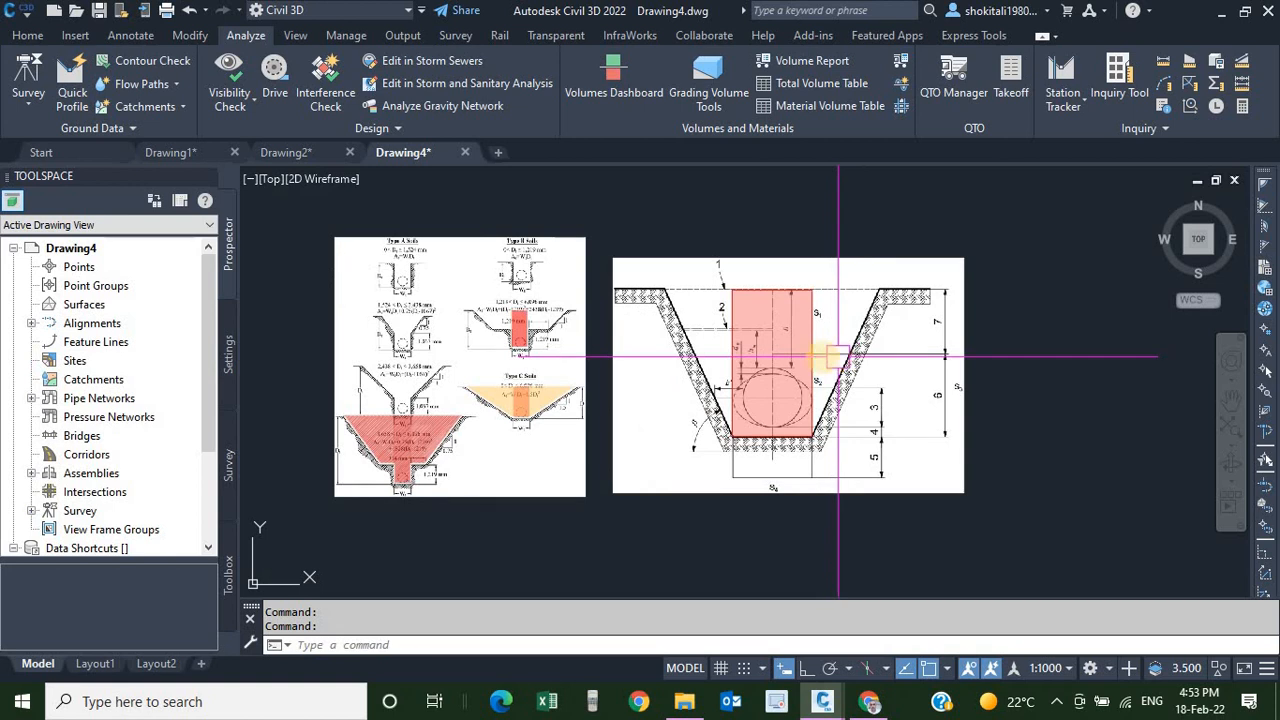
# - In Drawing1, add an aligned dimension along the full length of the trench surface, placing its line beside the trench
pyautogui.click(172, 153)
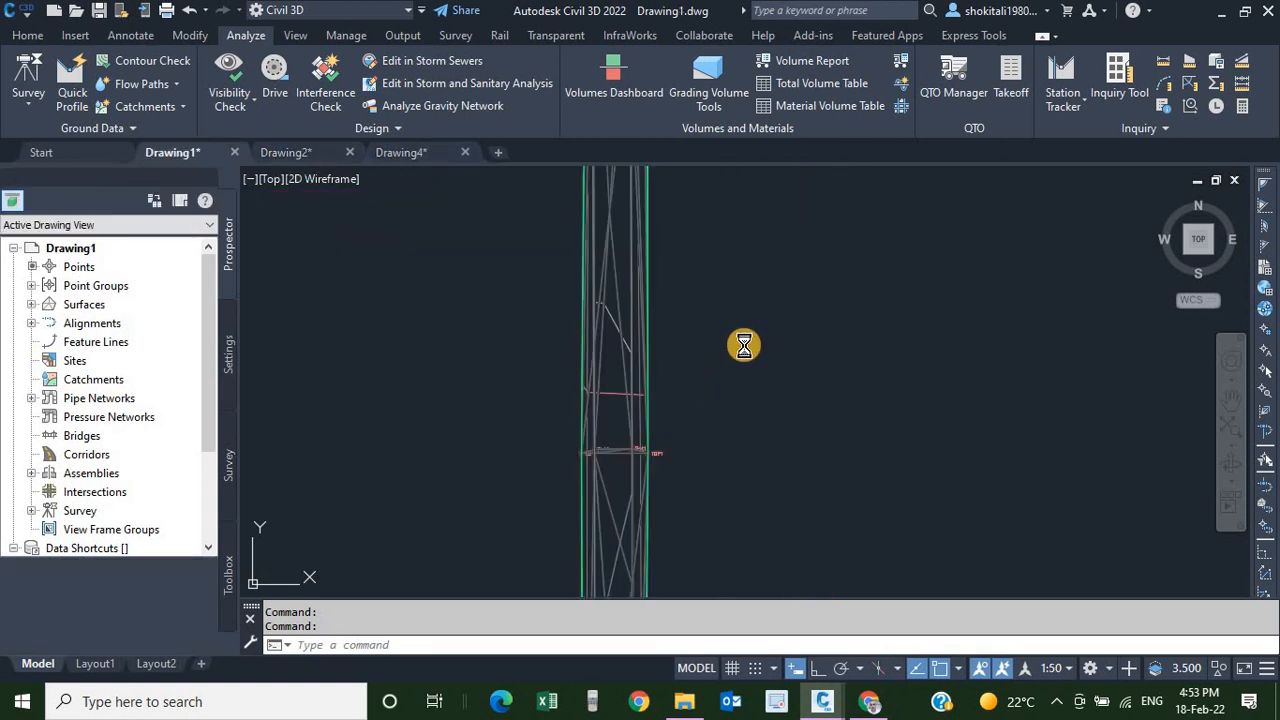
pyautogui.click(728, 345)
pyautogui.scroll(-5, 775, 340)
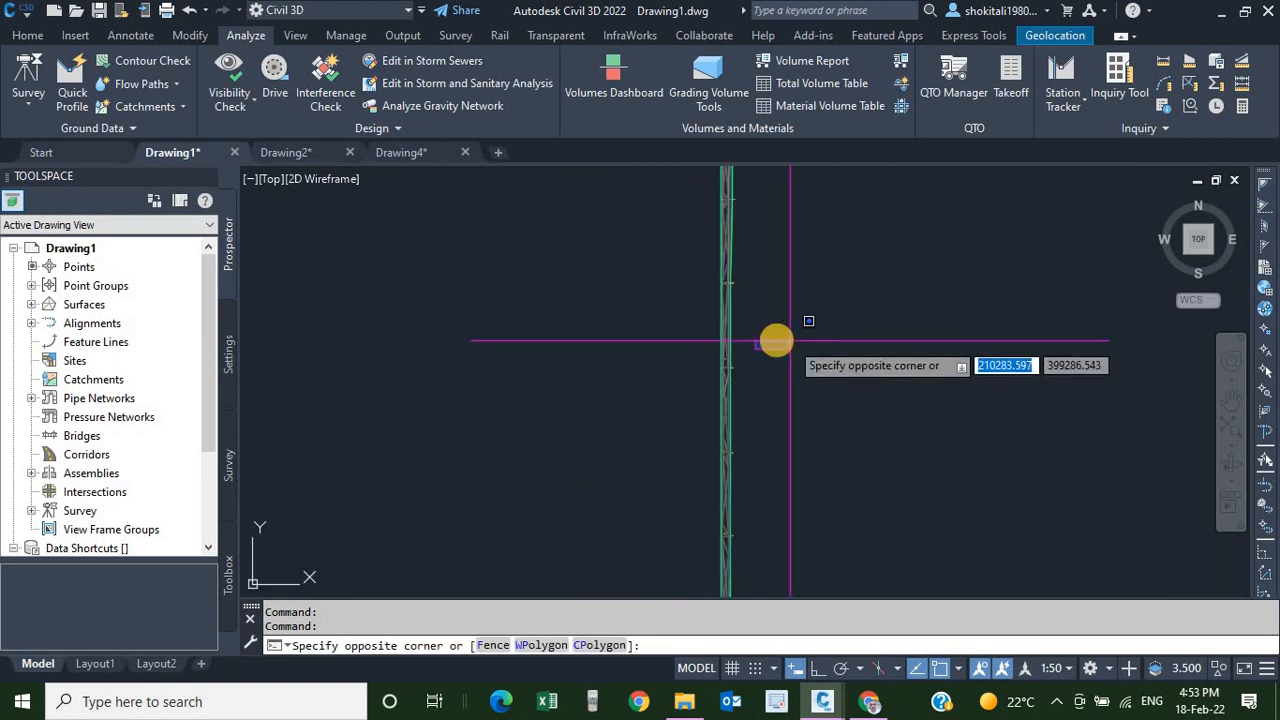
pyautogui.click(131, 35)
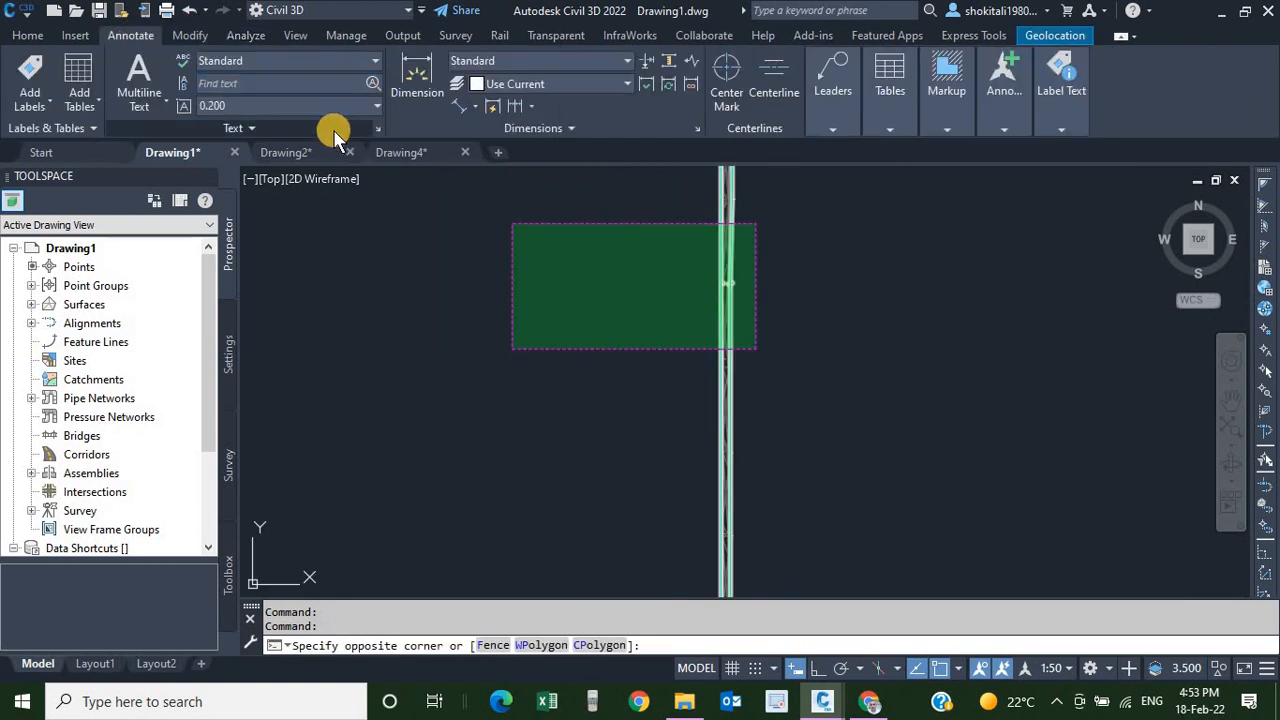
pyautogui.click(457, 108)
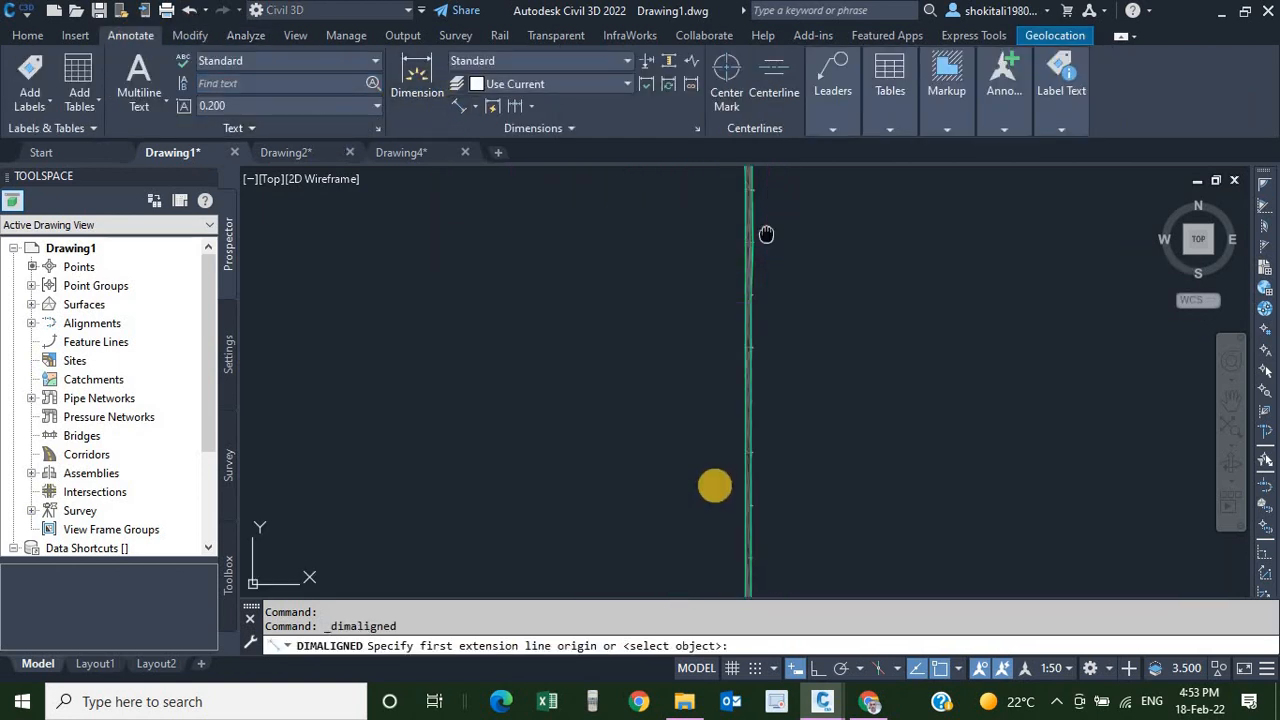
pyautogui.scroll(-4, 718, 380)
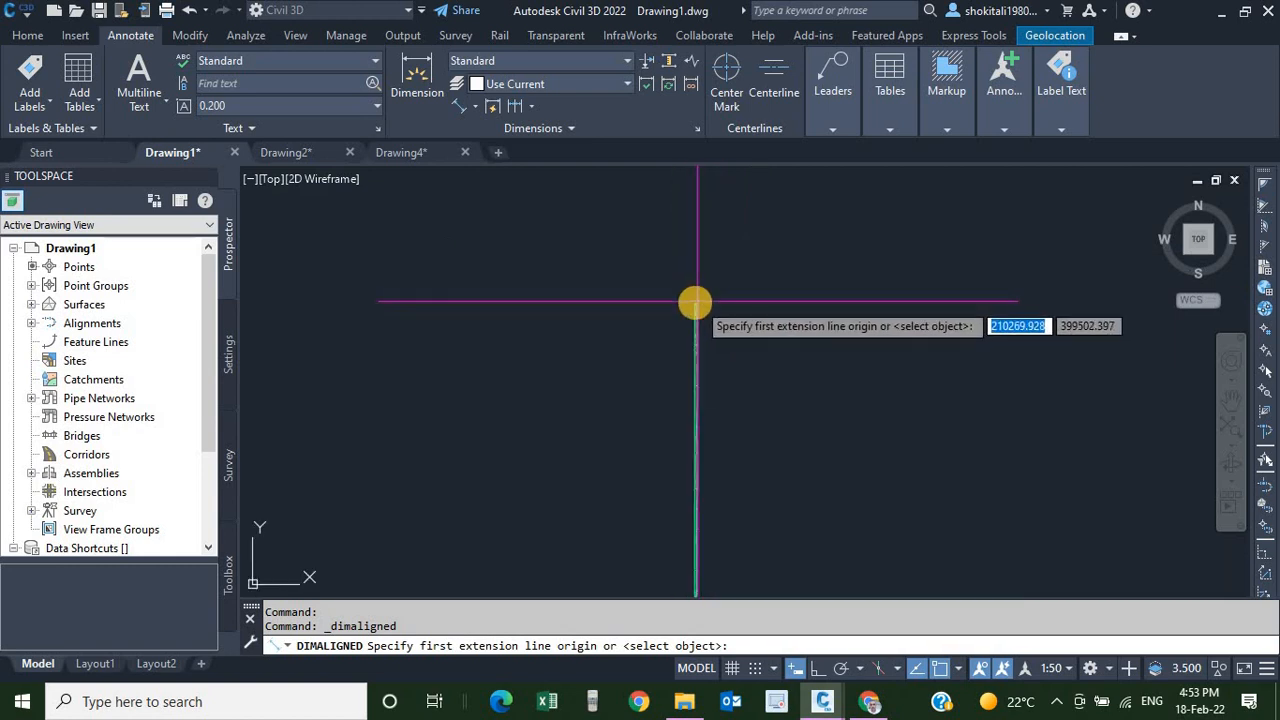
pyautogui.moveTo(696, 303); pyautogui.dragTo(727, 405, button='middle')
pyautogui.click(727, 405)
pyautogui.scroll(3, 708, 500)
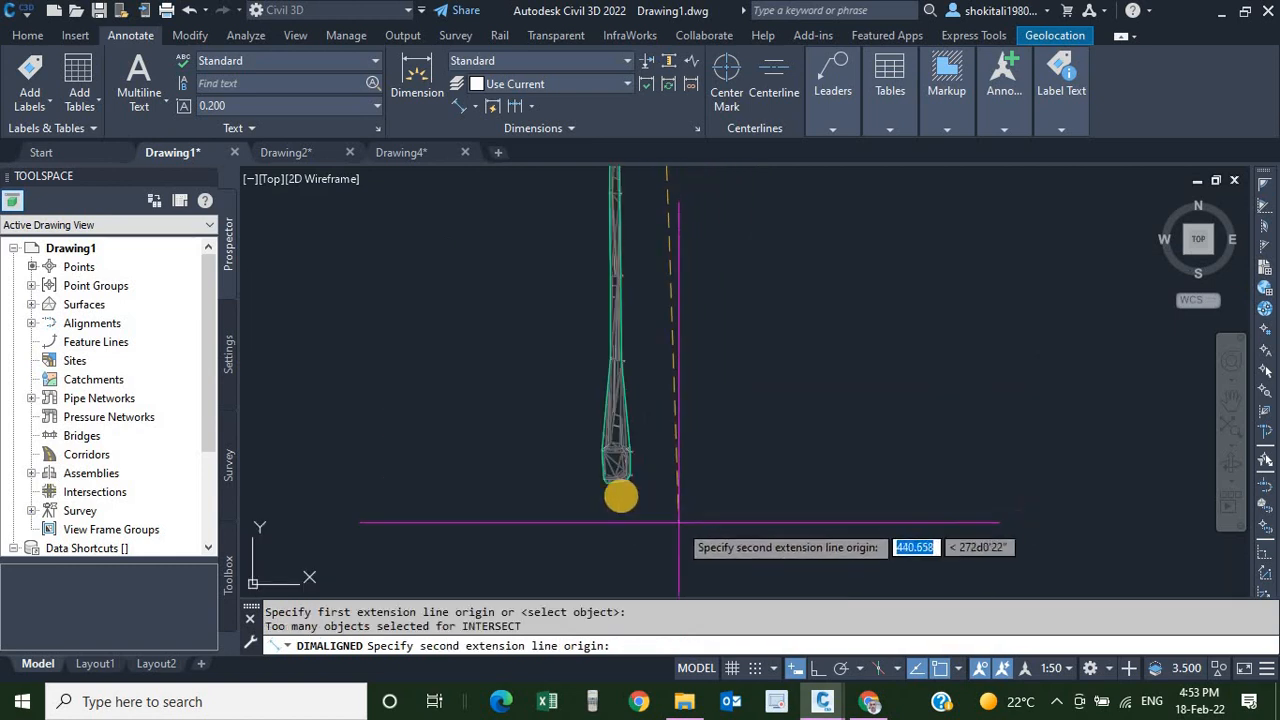
pyautogui.click(627, 481)
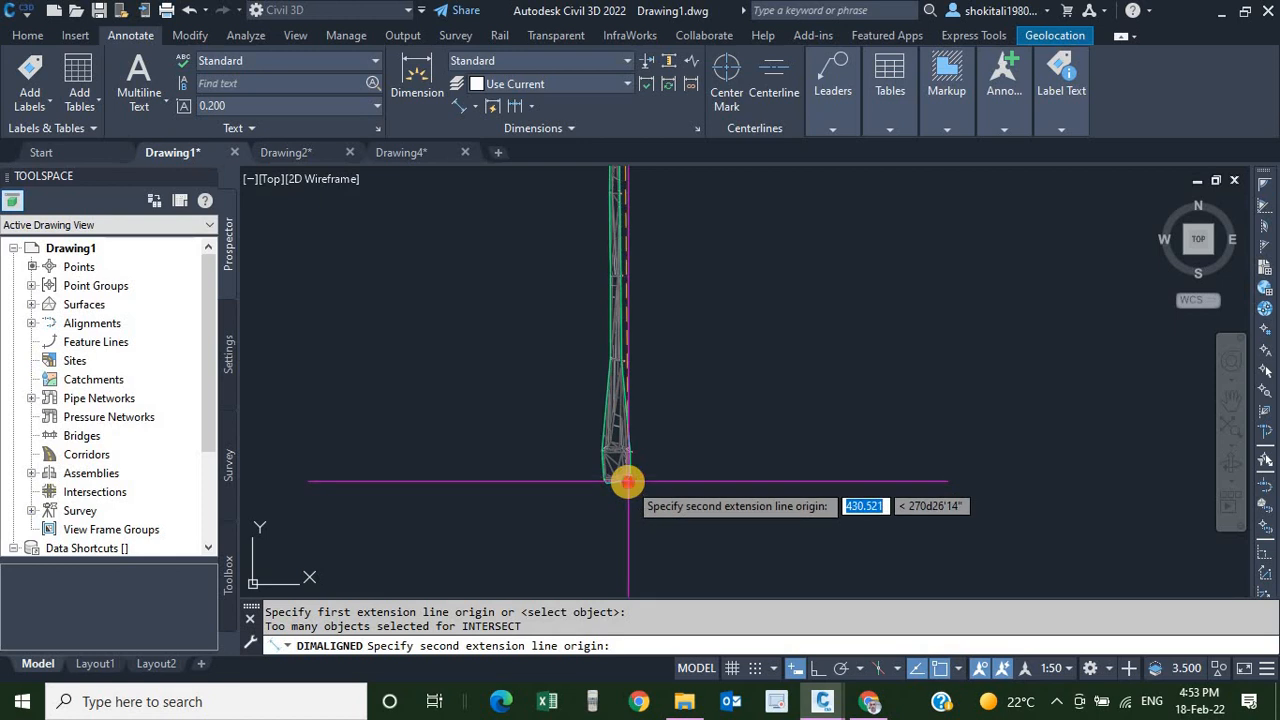
pyautogui.scroll(3, 636, 462)
pyautogui.click(689, 277)
# - Locate and read the text of the trench's length dimension
pyautogui.scroll(2, 700, 223)
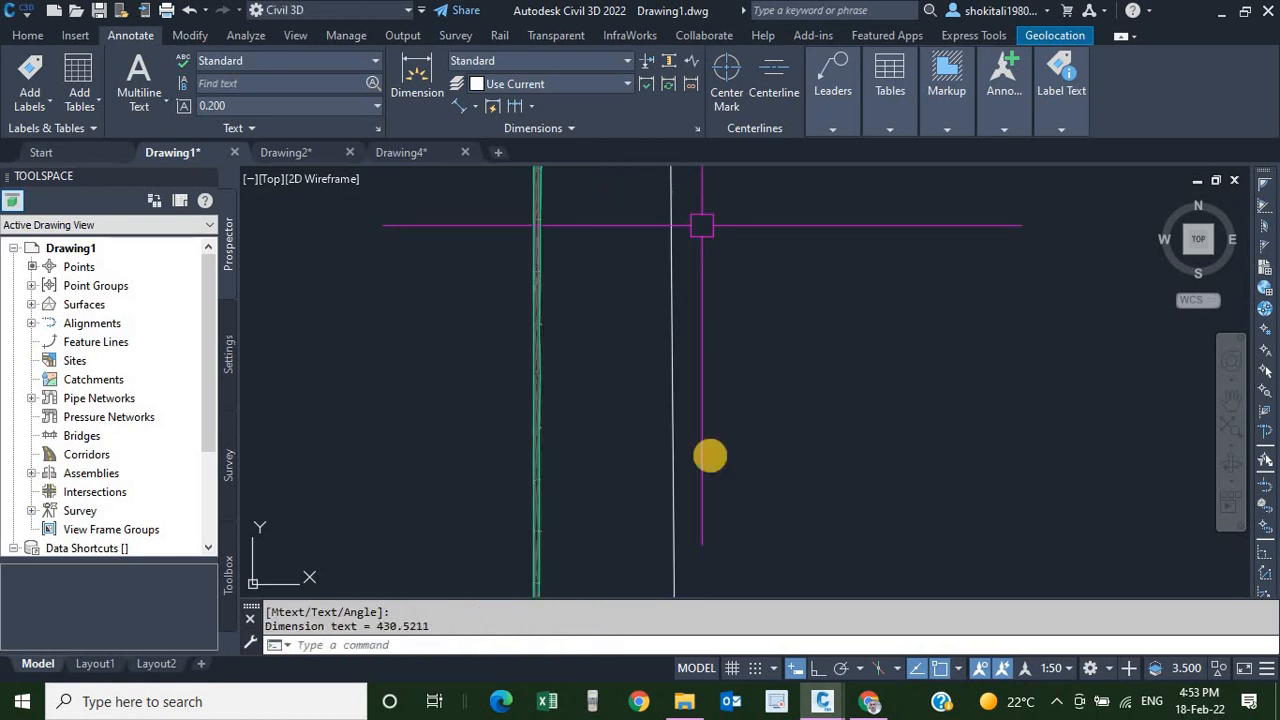
pyautogui.scroll(-1, 711, 476)
pyautogui.scroll(-2, 711, 476)
pyautogui.scroll(6, 705, 470)
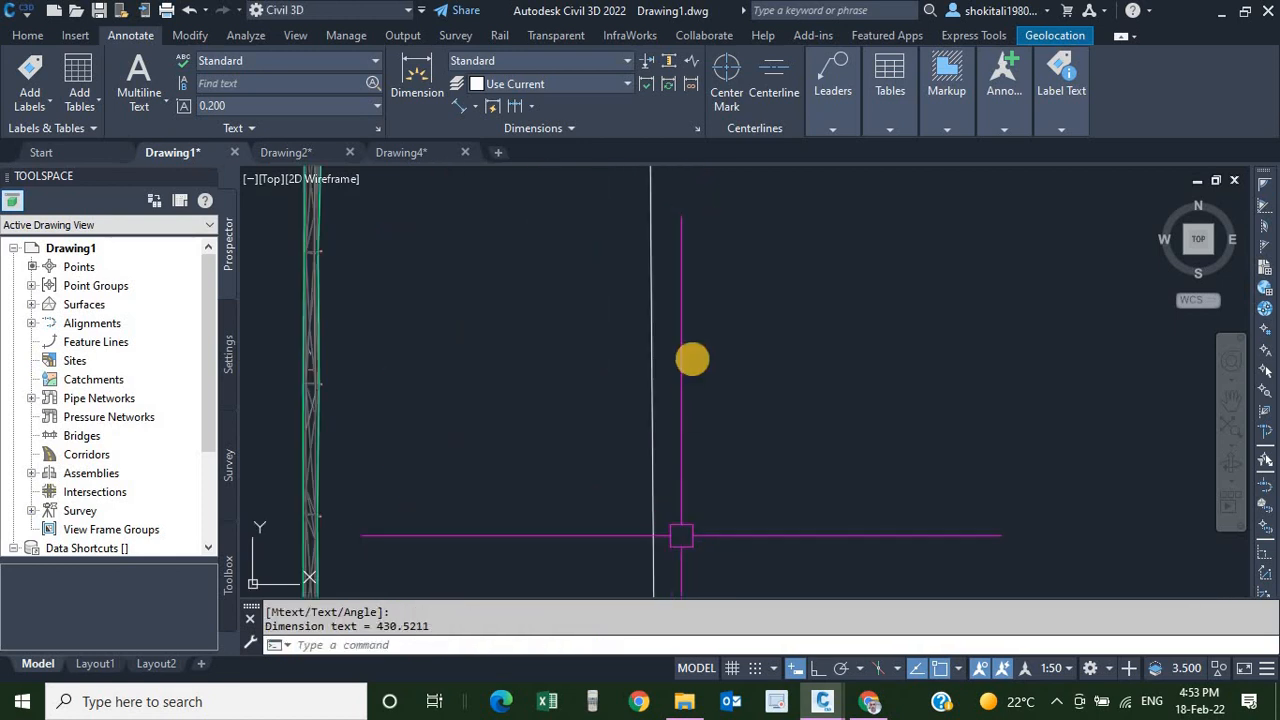
pyautogui.moveTo(680, 534); pyautogui.dragTo(692, 422, button='middle')
pyautogui.scroll(3, 677, 463)
pyautogui.scroll(-5, 661, 445)
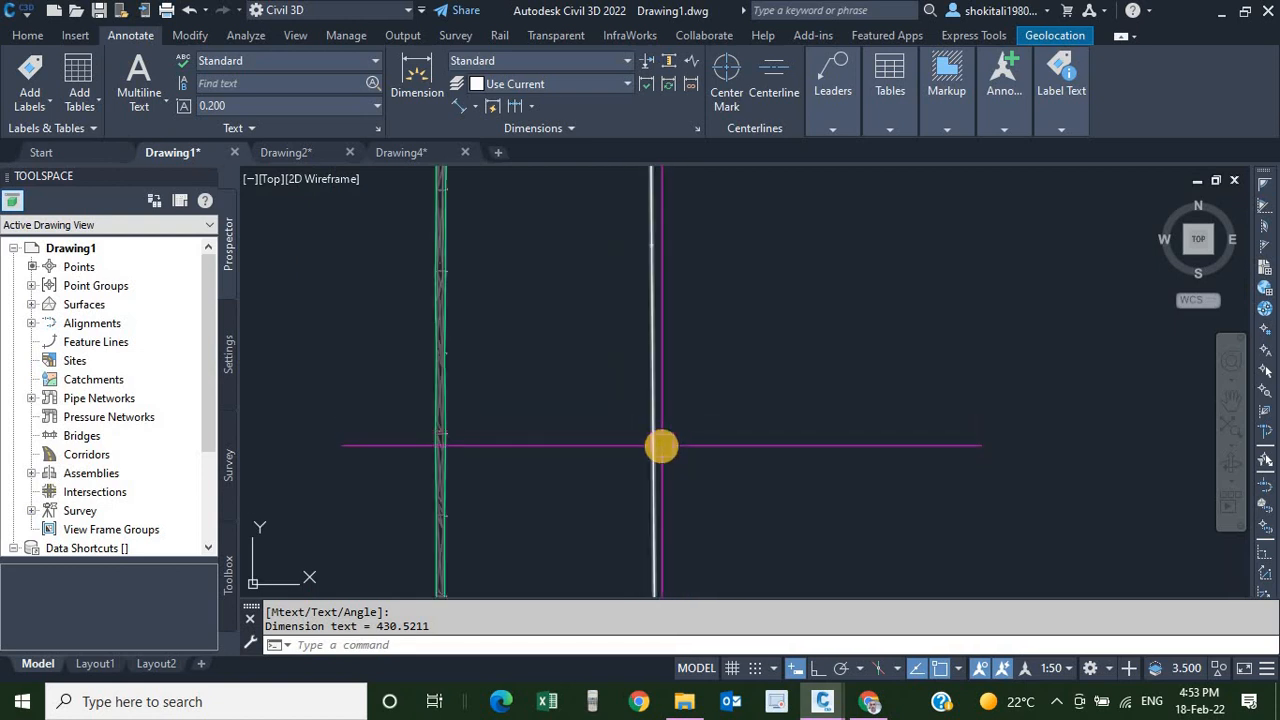
pyautogui.scroll(-4, 668, 446)
pyautogui.scroll(6, 667, 485)
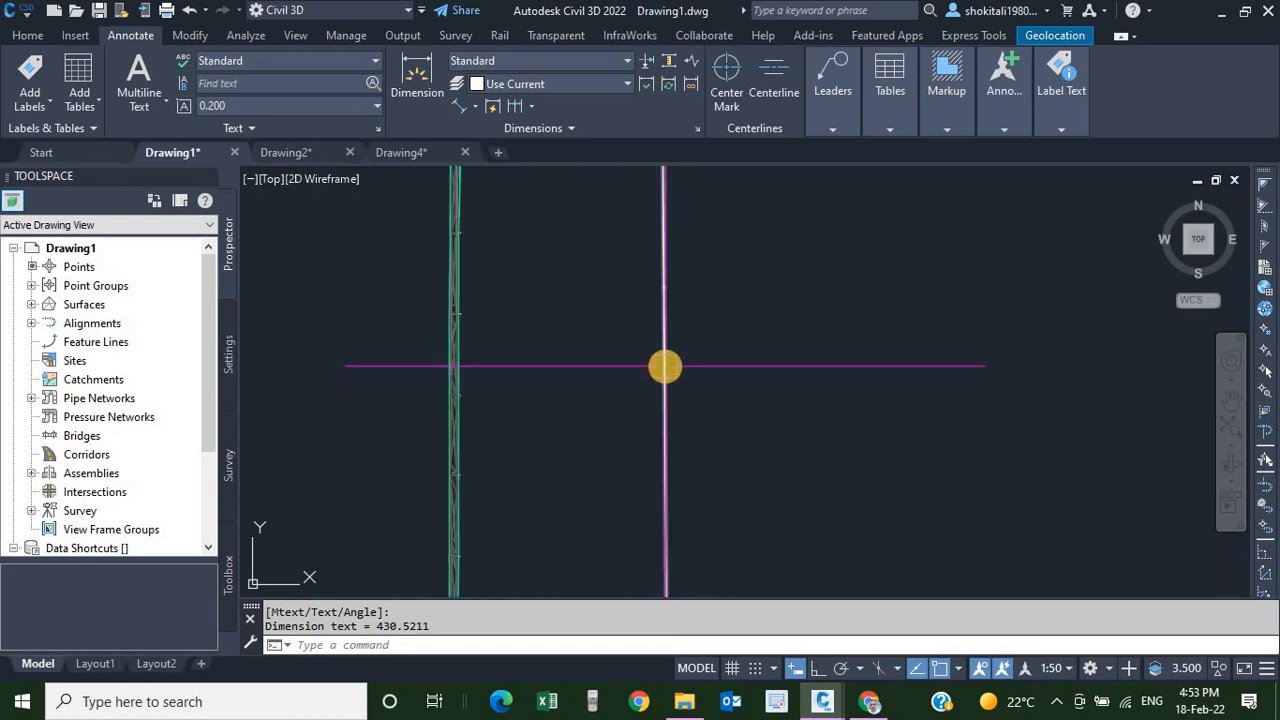
pyautogui.scroll(4, 665, 380)
pyautogui.scroll(-5, 674, 366)
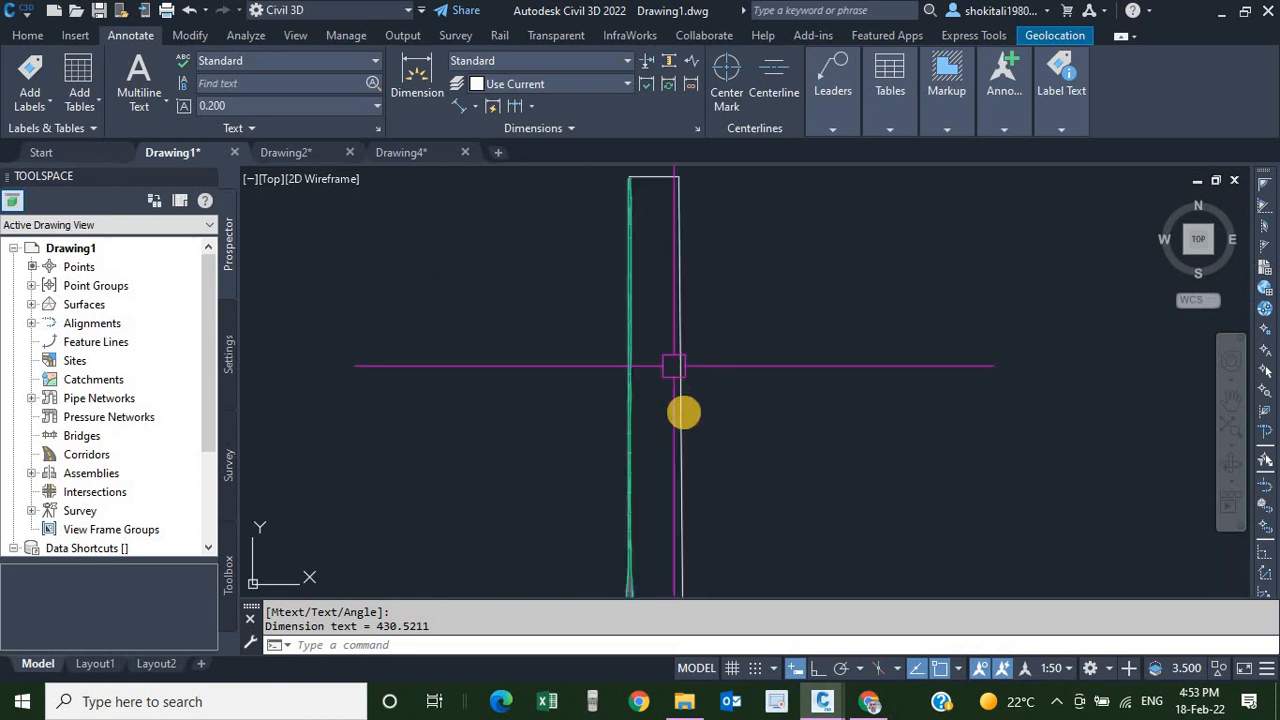
pyautogui.scroll(4, 689, 446)
pyautogui.scroll(4, 666, 337)
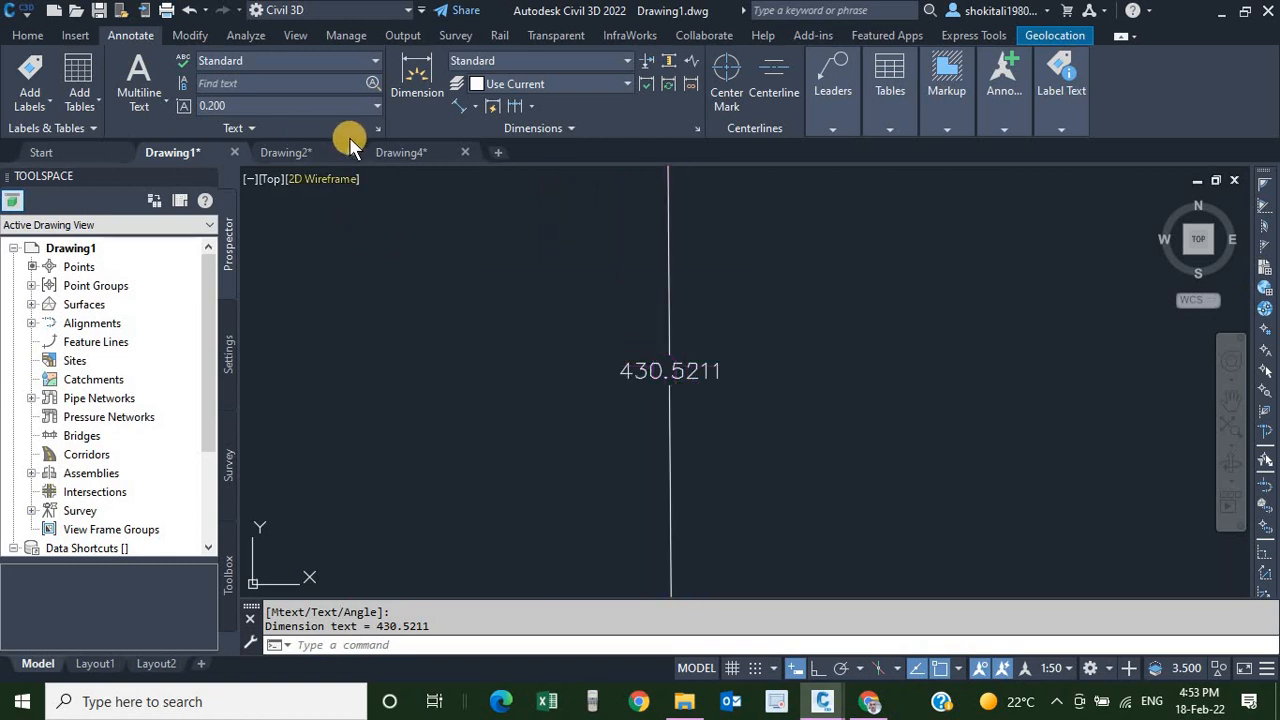
# - Return to Drawing4 and compare the shaded excavation areas of the Type A, Type C and sloped pipe trench cross-sections
pyautogui.click(401, 154)
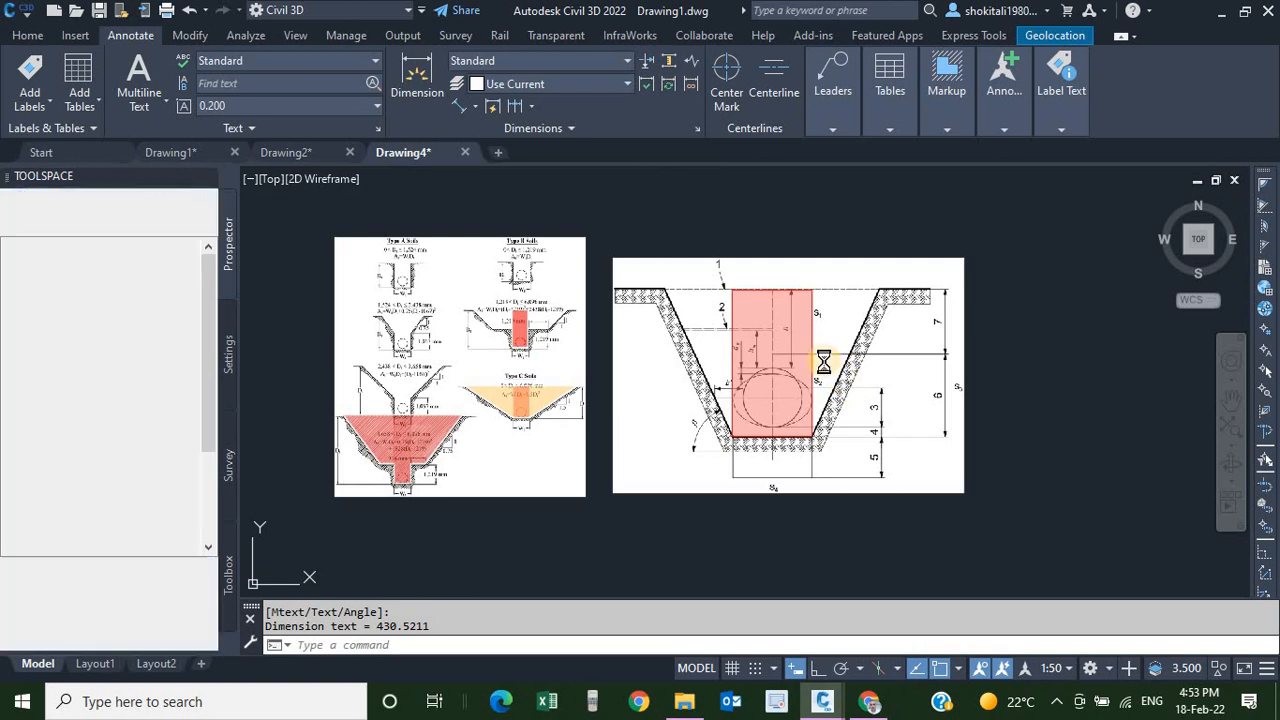
pyautogui.scroll(2, 822, 361)
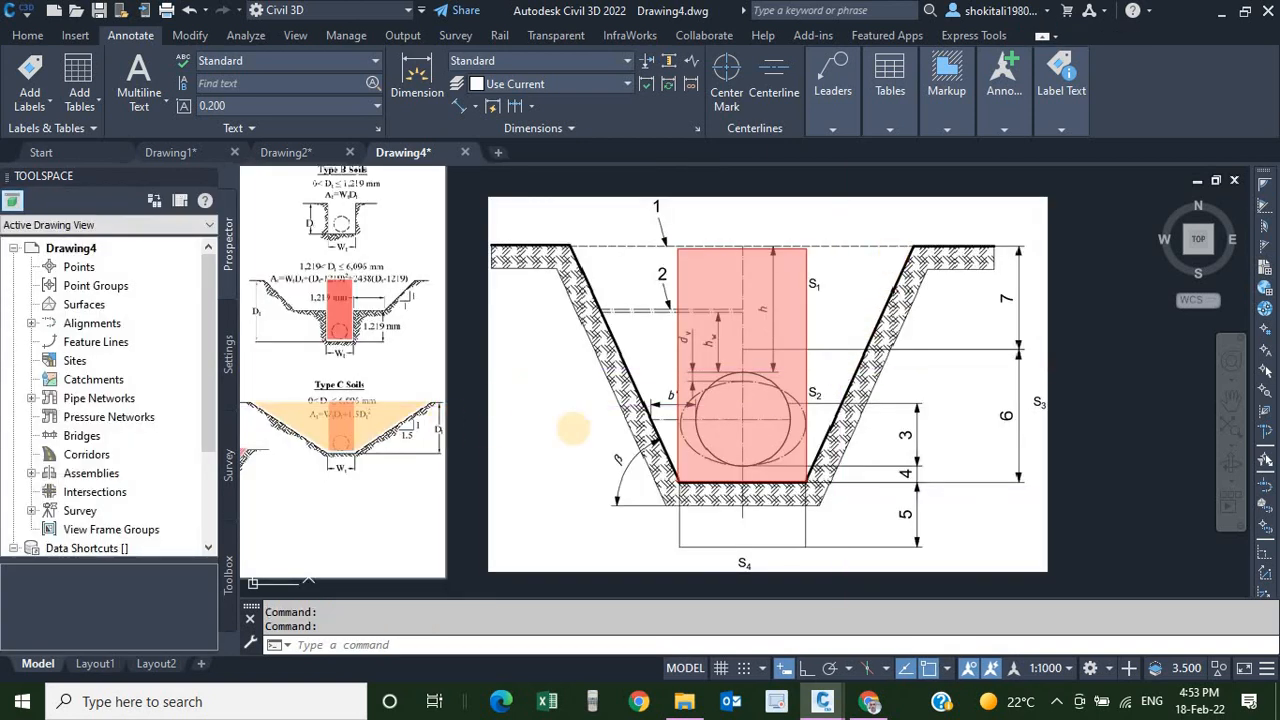
pyautogui.moveTo(328, 424); pyautogui.dragTo(664, 409, button='middle')
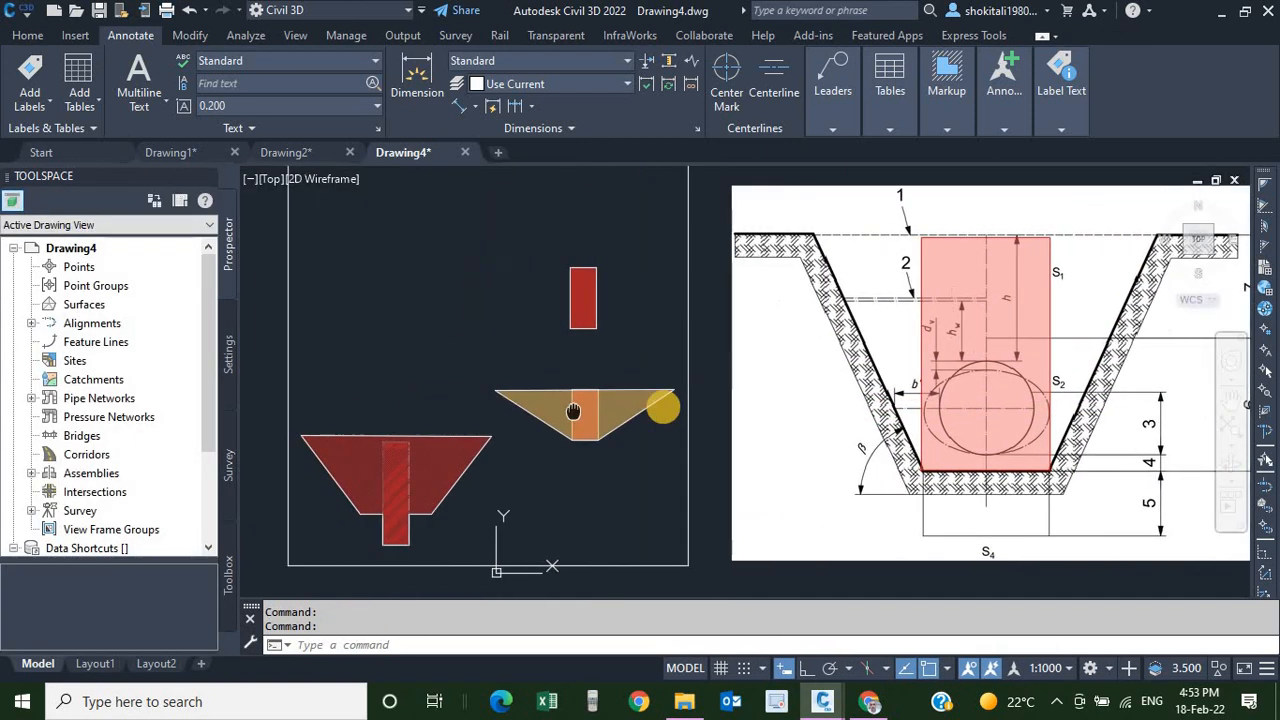
pyautogui.scroll(4, 665, 409)
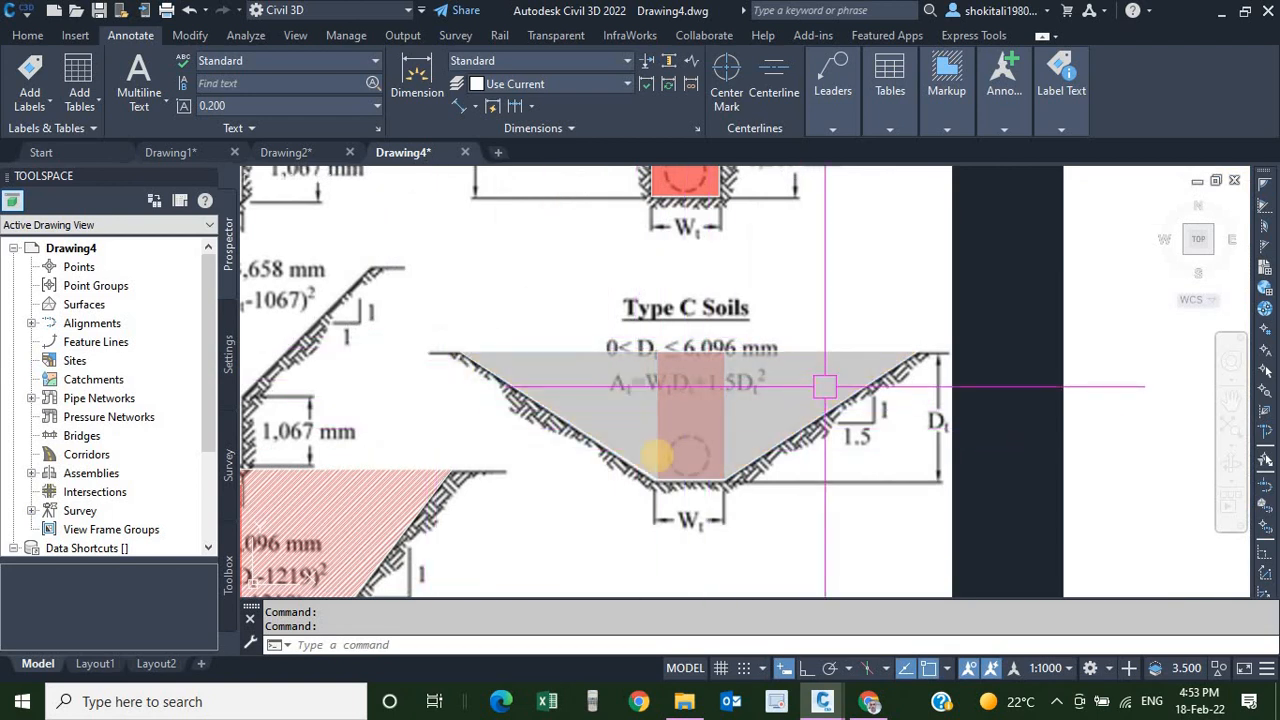
pyautogui.scroll(-2, 826, 387)
pyautogui.moveTo(489, 530); pyautogui.dragTo(642, 437, button='middle')
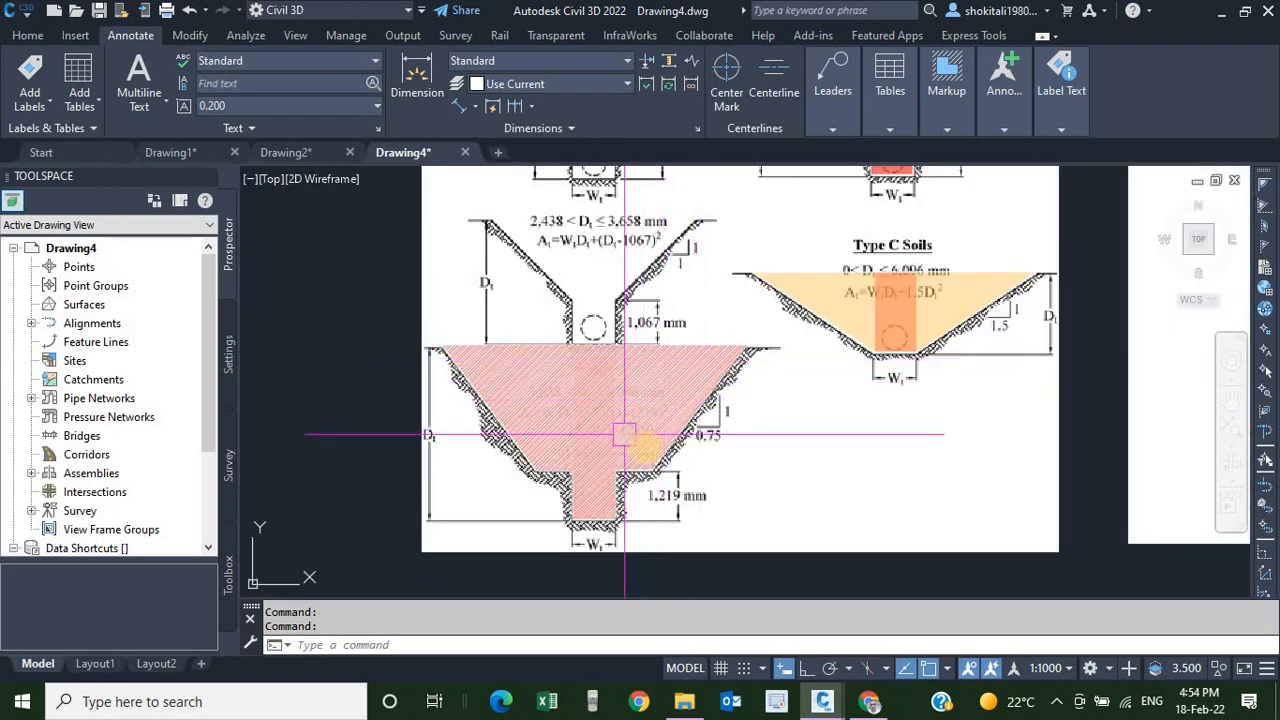
pyautogui.scroll(3, 636, 425)
pyautogui.scroll(-5, 636, 425)
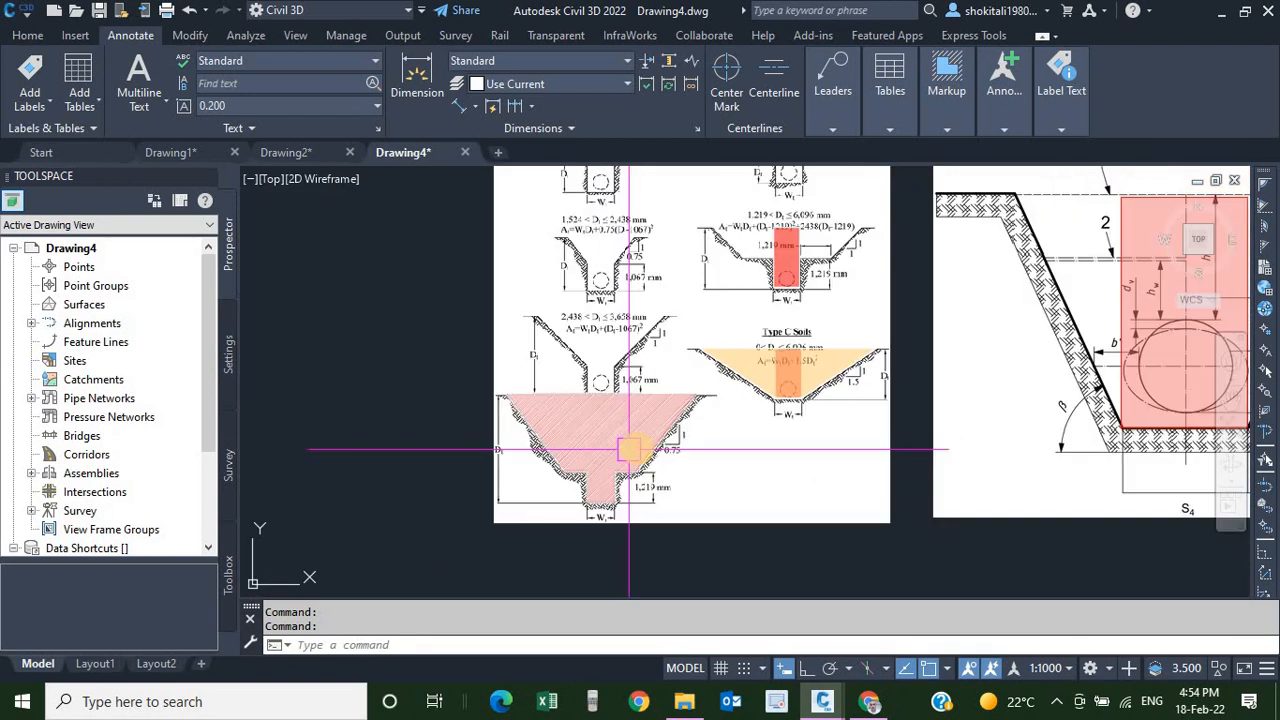
pyautogui.scroll(-3, 765, 408)
pyautogui.scroll(2, 765, 408)
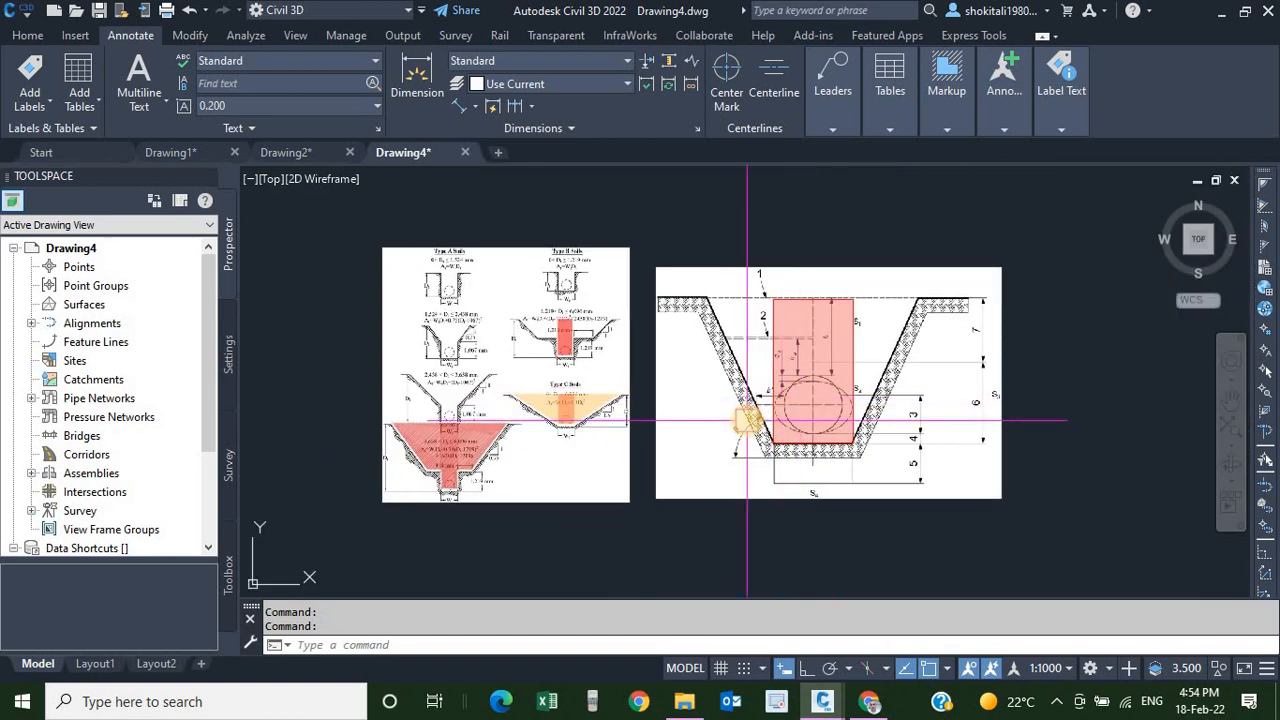
pyautogui.scroll(2, 663, 420)
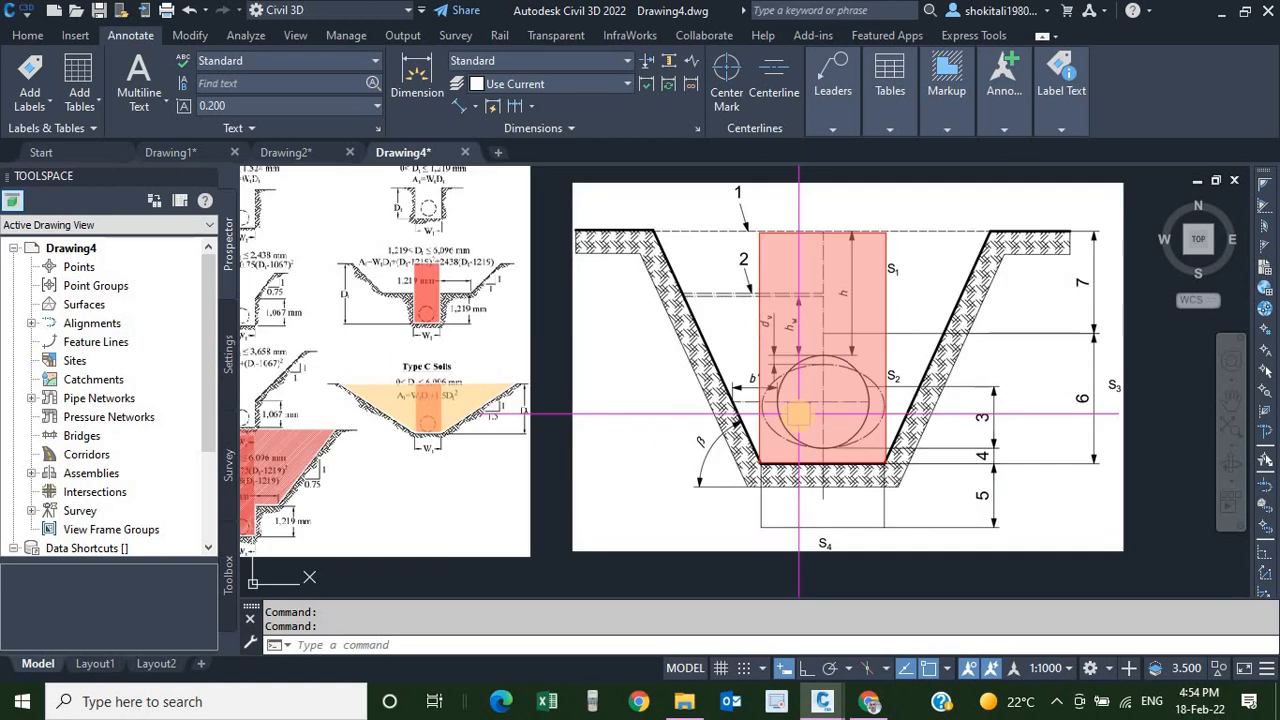
pyautogui.scroll(-2, 760, 433)
pyautogui.scroll(2, 640, 438)
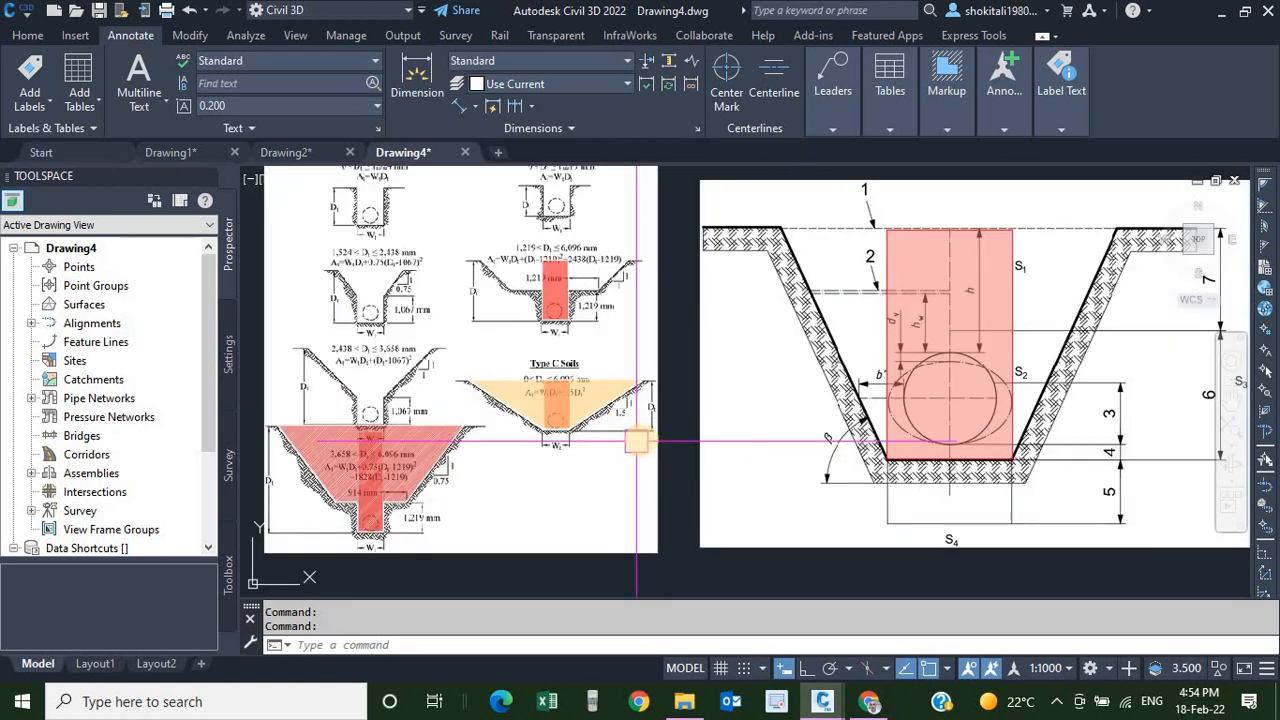
pyautogui.scroll(-2, 640, 444)
pyautogui.moveTo(775, 398); pyautogui.dragTo(745, 430, button='middle')
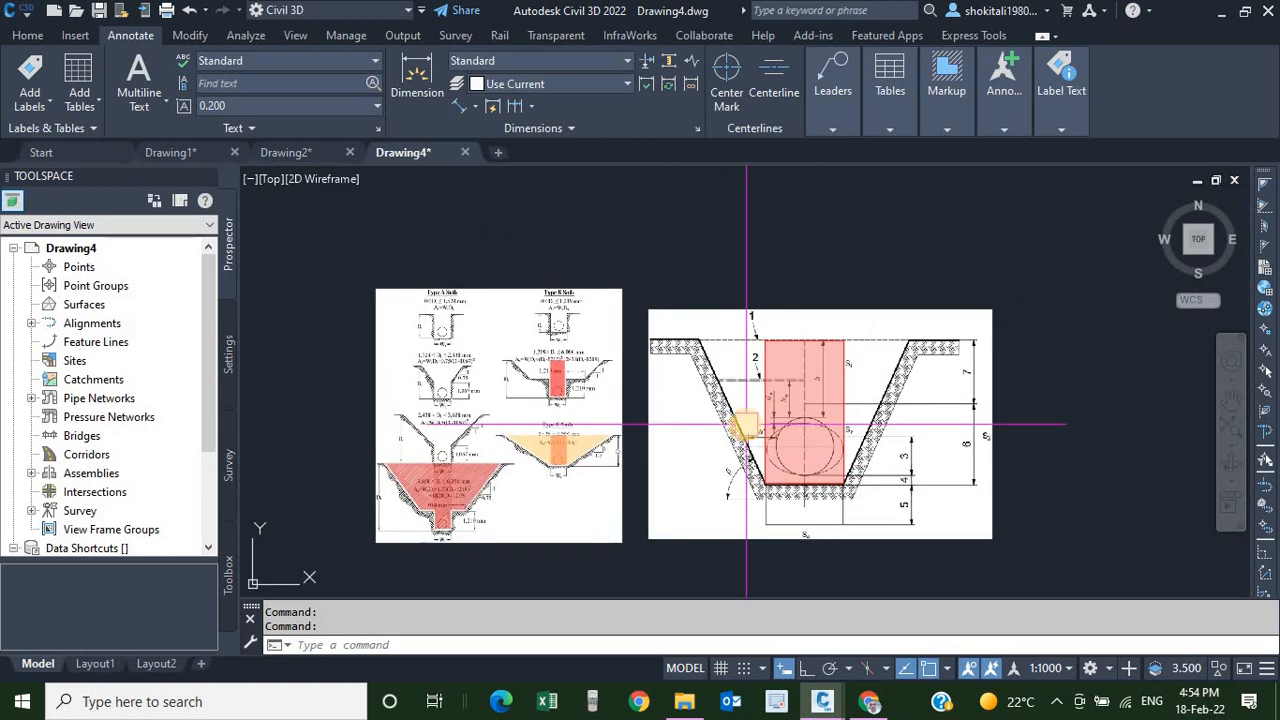